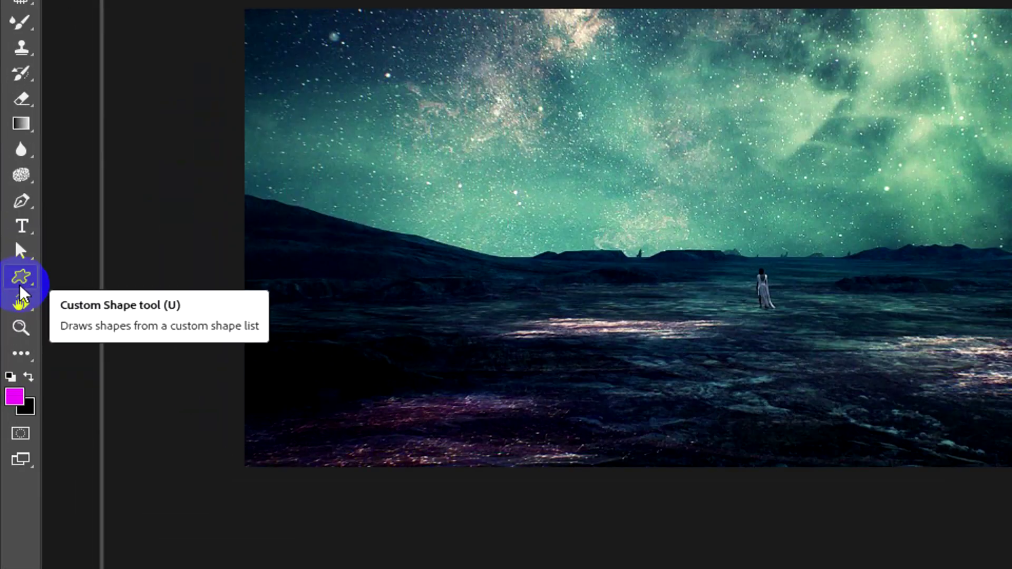
Select the Custom Shape tool and show its flyout of shape tools, from Rectangle through Custom Shape.
{"action": "left_click", "coordinate": [22, 279]}
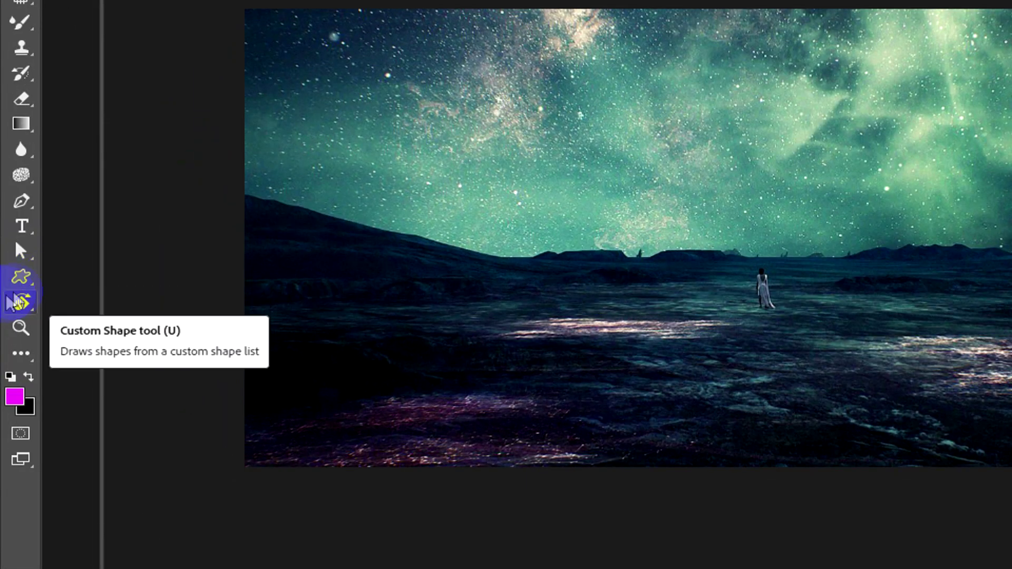
{"action": "right_click", "coordinate": [16, 279]}
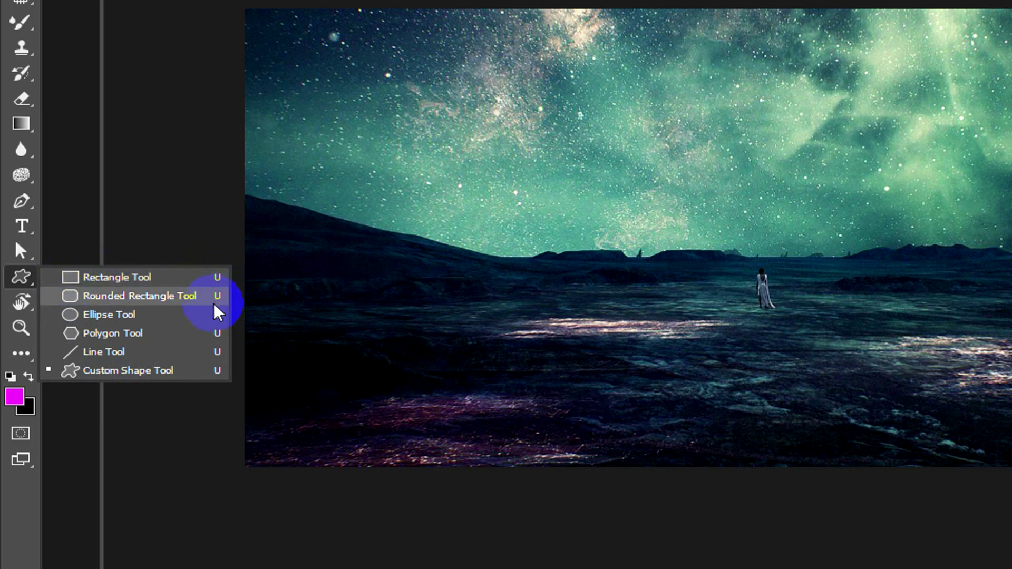
Set the Rectangle tool to Shape mode with a magenta fill and a cyan 4.43 px stroke.
{"action": "left_click", "coordinate": [106, 280]}
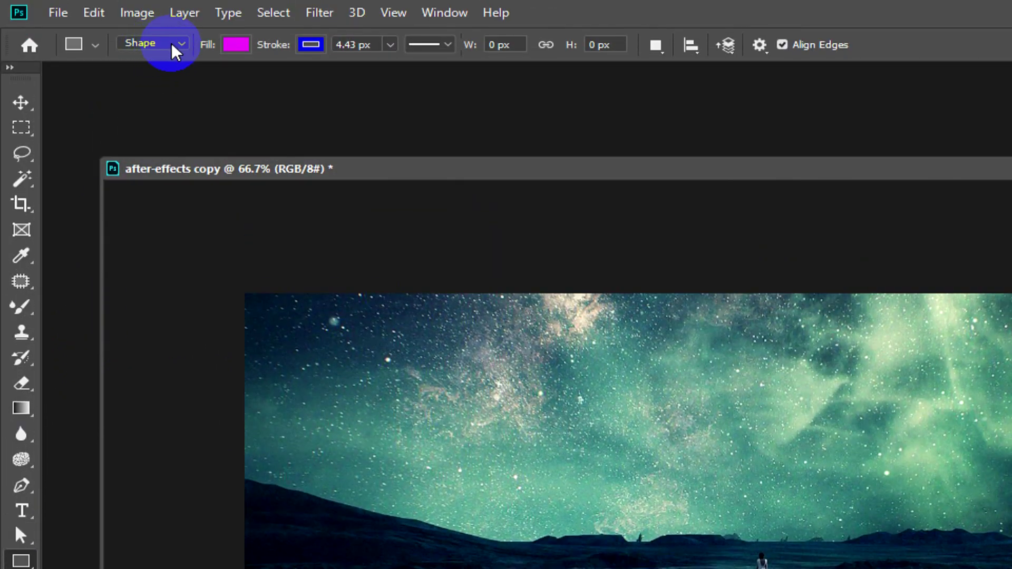
{"action": "left_click", "coordinate": [172, 45]}
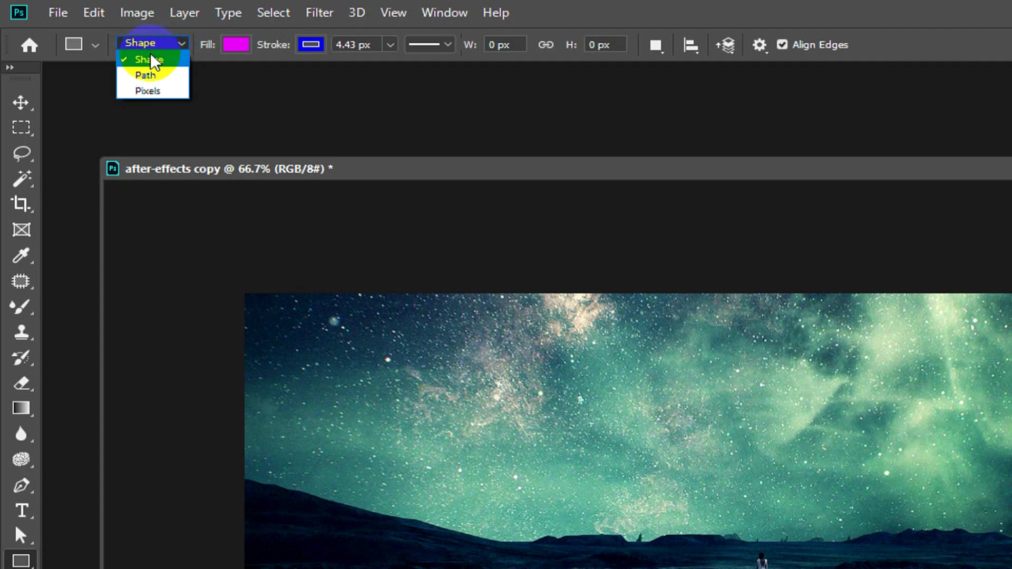
{"action": "left_click", "coordinate": [158, 61]}
{"action": "left_click", "coordinate": [235, 45]}
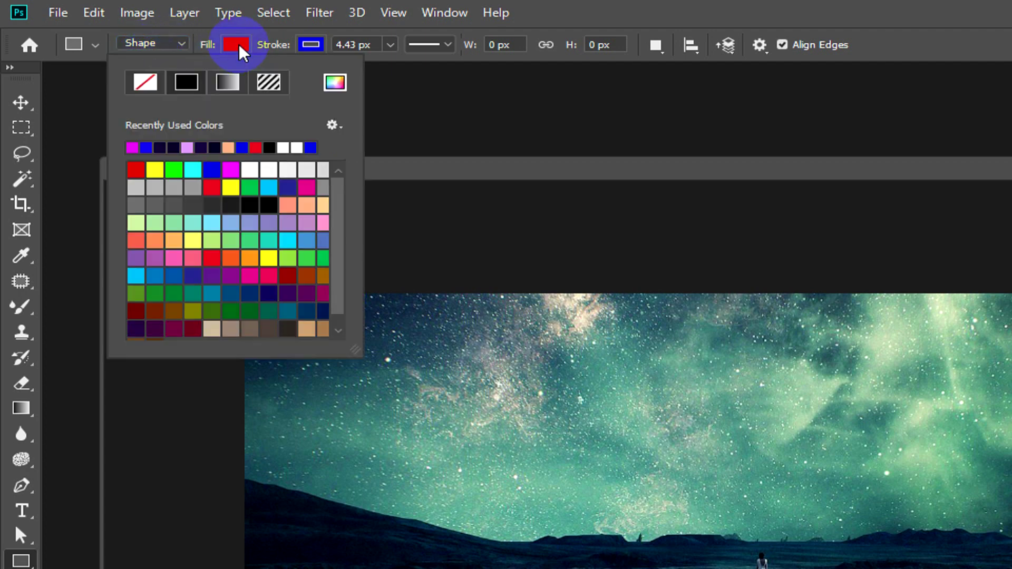
{"action": "left_click", "coordinate": [311, 47]}
{"action": "left_click", "coordinate": [262, 148]}
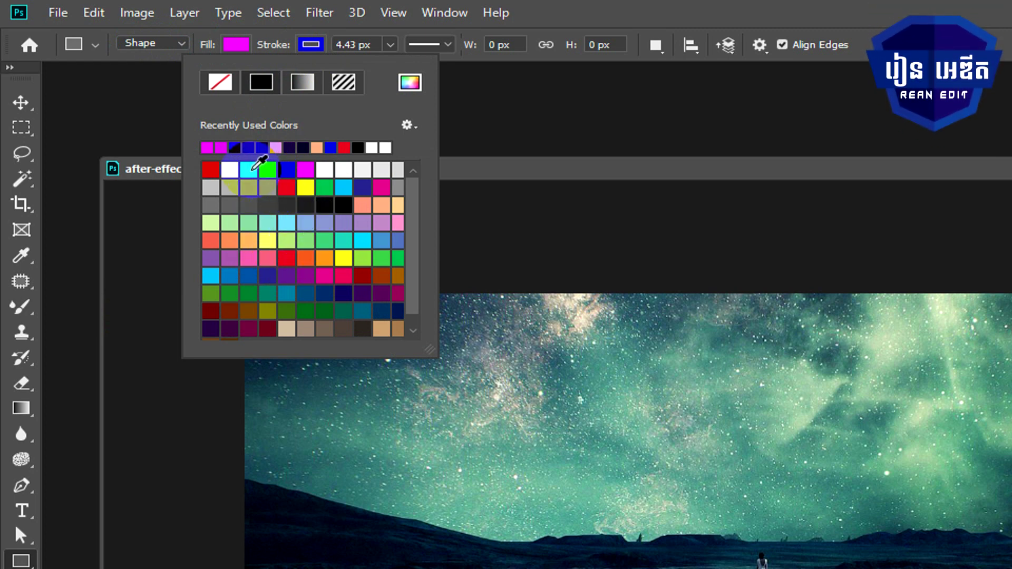
{"action": "left_click", "coordinate": [267, 169]}
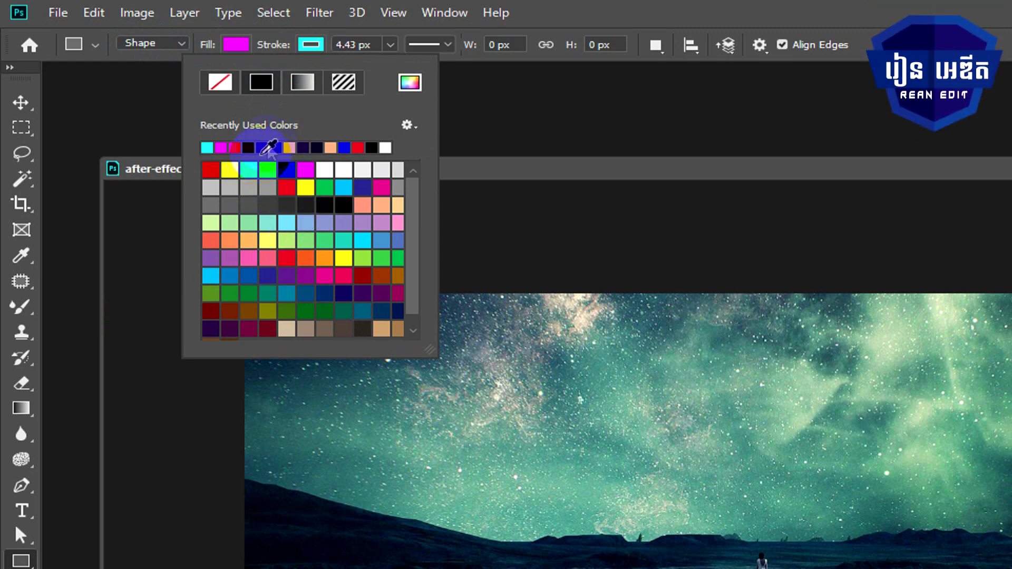
{"action": "left_click", "coordinate": [390, 45]}
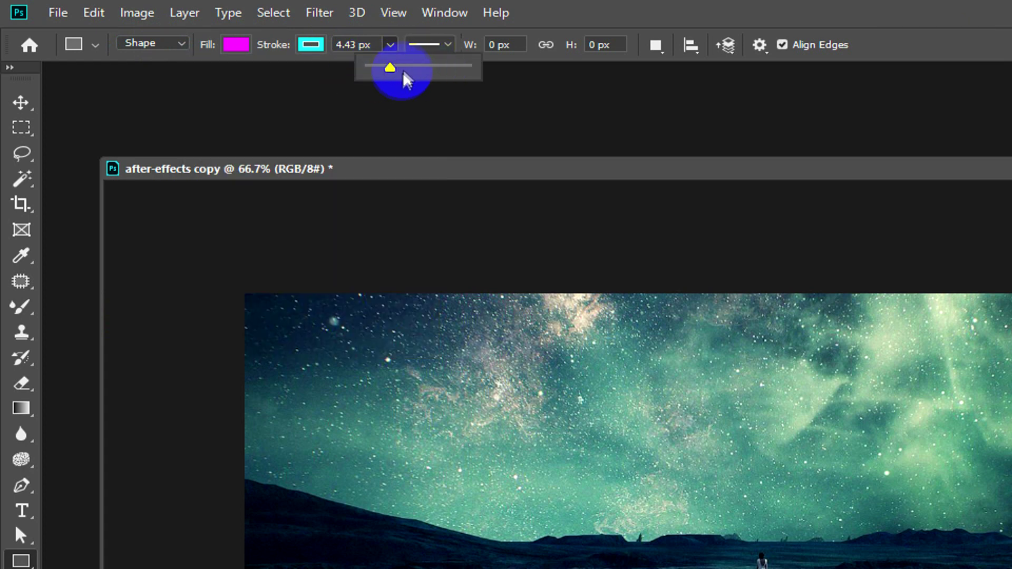
Draw Rectangle 1 across the sky, a magenta box with a cyan outline.
{"action": "mouse_move", "coordinate": [358, 337]}
{"action": "left_mouse_down"}
{"action": "mouse_move", "coordinate": [534, 434]}
{"action": "mouse_move", "coordinate": [695, 502]}
{"action": "left_mouse_up"}
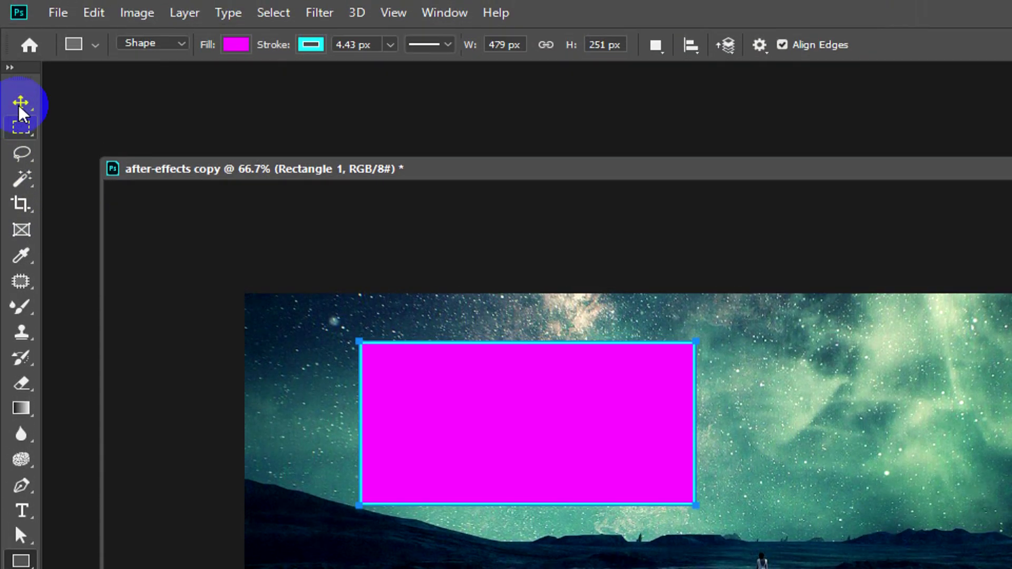
{"action": "left_click", "coordinate": [20, 105]}
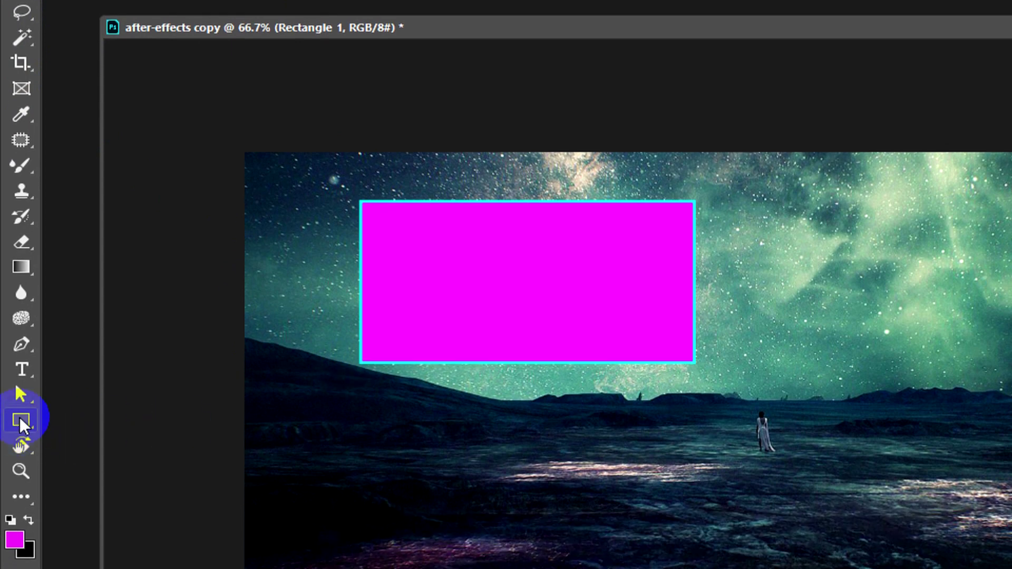
{"action": "right_click", "coordinate": [20, 416]}
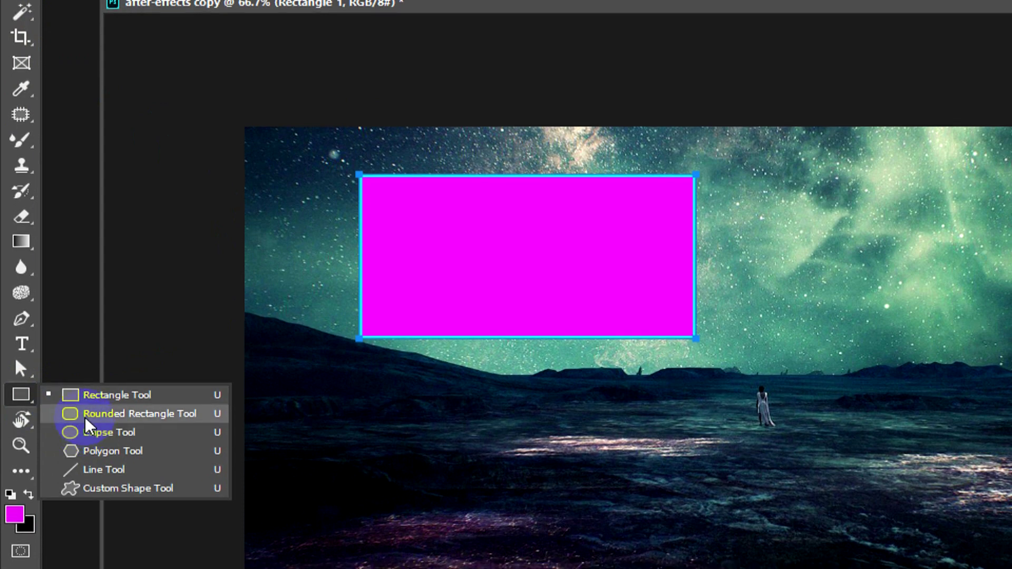
Draw a Shape-mode rounded rectangle to the right of the magenta rectangle.
{"action": "left_click", "coordinate": [87, 416]}
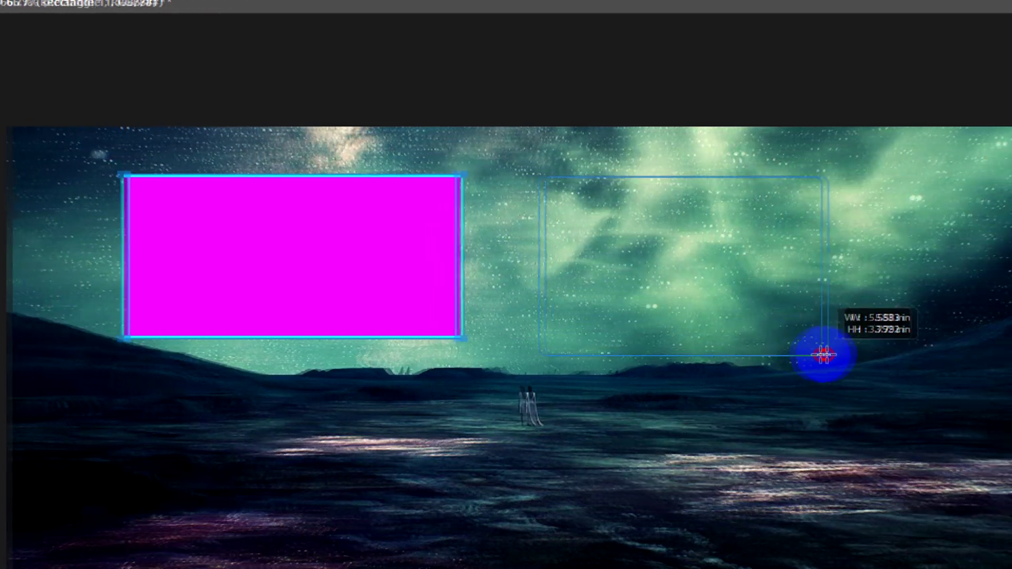
{"action": "left_click_drag", "start_coordinate": [779, 177], "coordinate": [1011, 356]}
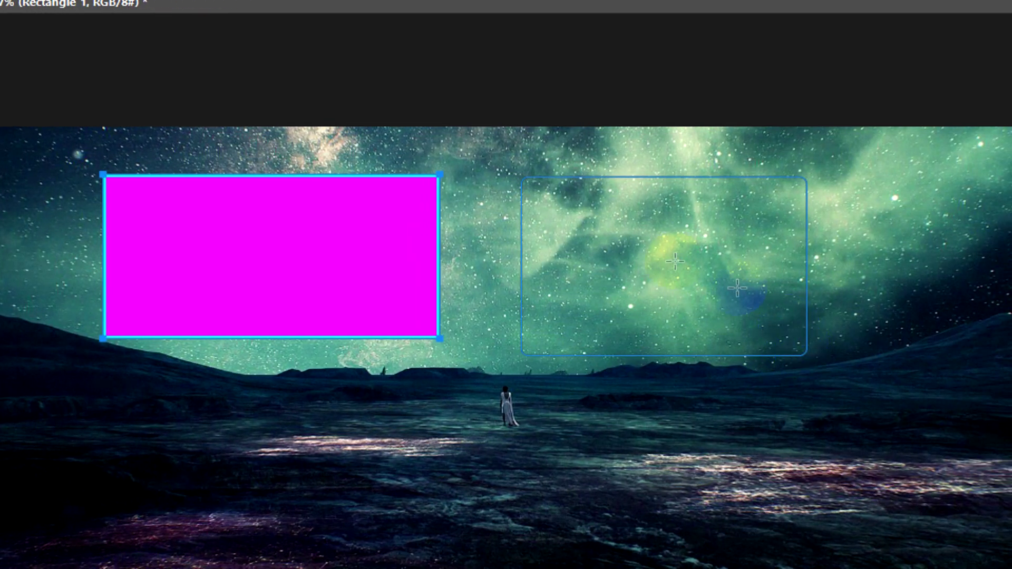
{"action": "left_click_drag", "start_coordinate": [737, 287], "coordinate": [806, 355]}
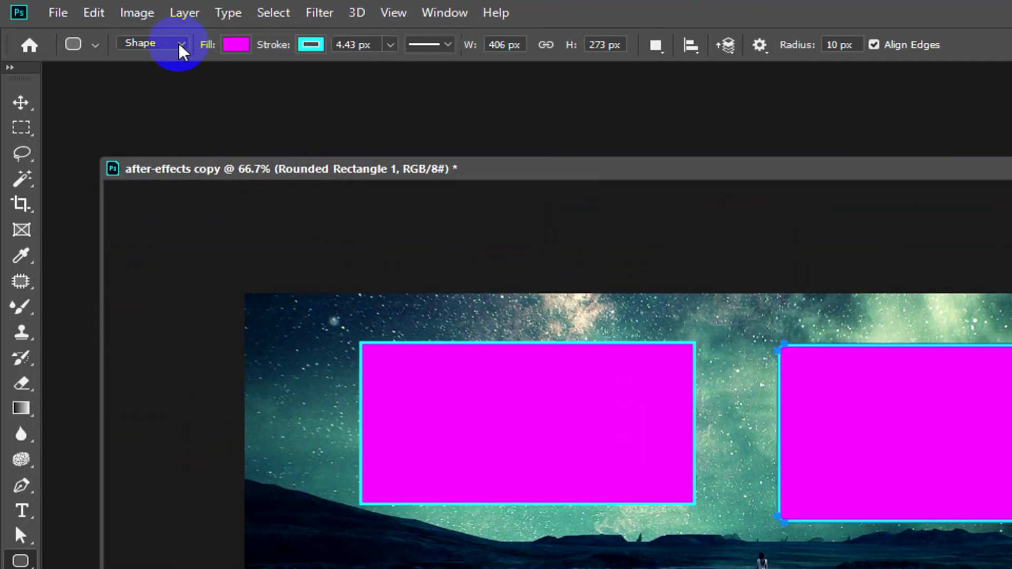
{"action": "left_click", "coordinate": [180, 48]}
{"action": "left_click", "coordinate": [178, 46]}
Give the rounded rectangle a blue fill and a 19.8 px yellow outline.
{"action": "left_click", "coordinate": [232, 53]}
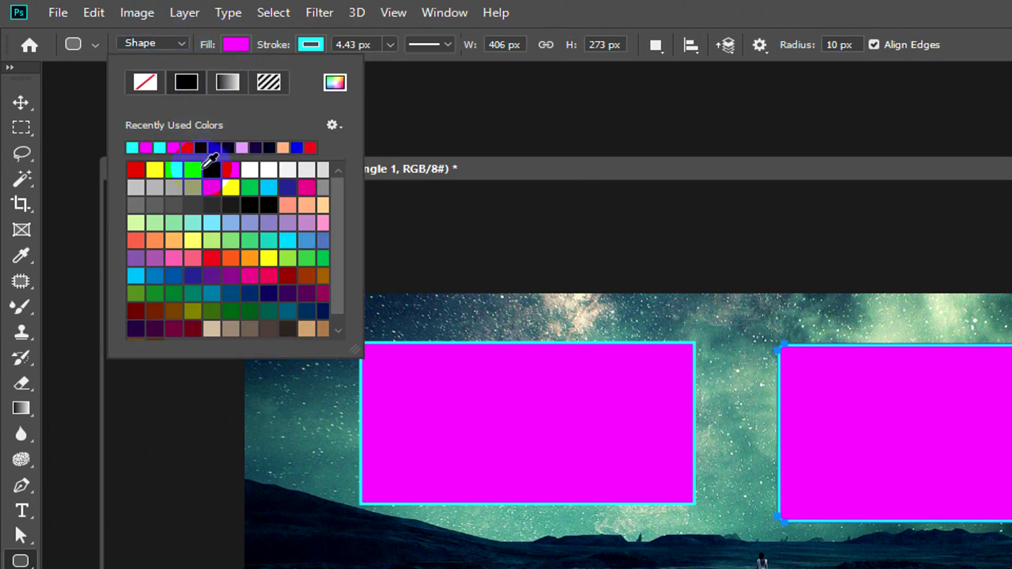
{"action": "left_click", "coordinate": [211, 169]}
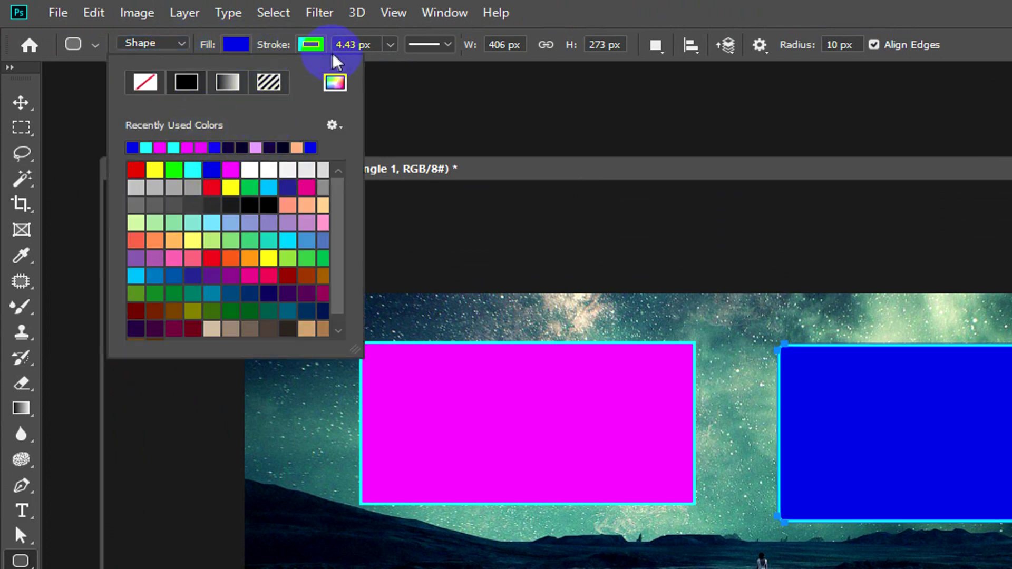
{"action": "left_click", "coordinate": [316, 46]}
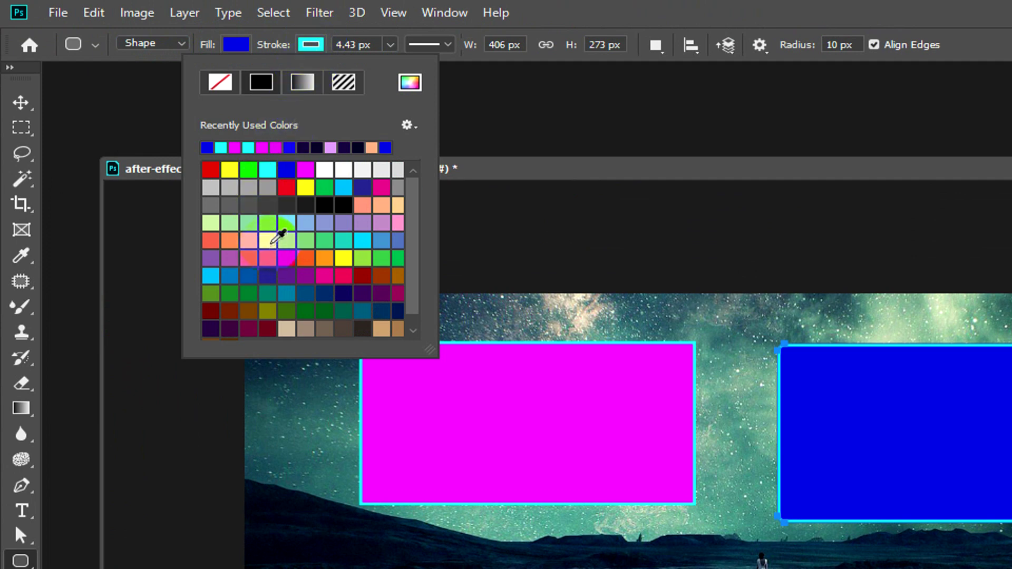
{"action": "left_click", "coordinate": [268, 240]}
{"action": "left_click", "coordinate": [390, 44]}
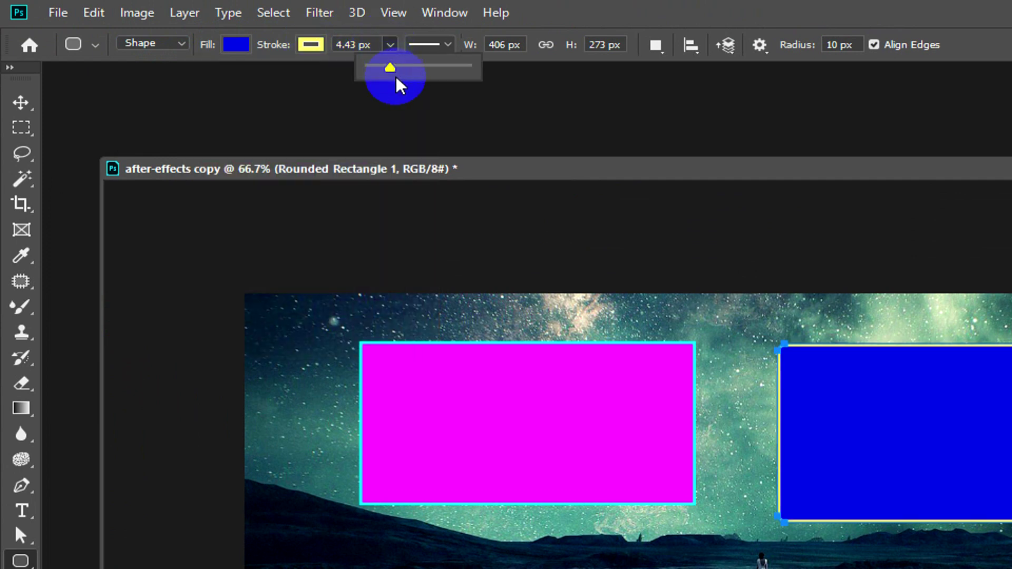
{"action": "left_click", "coordinate": [416, 69]}
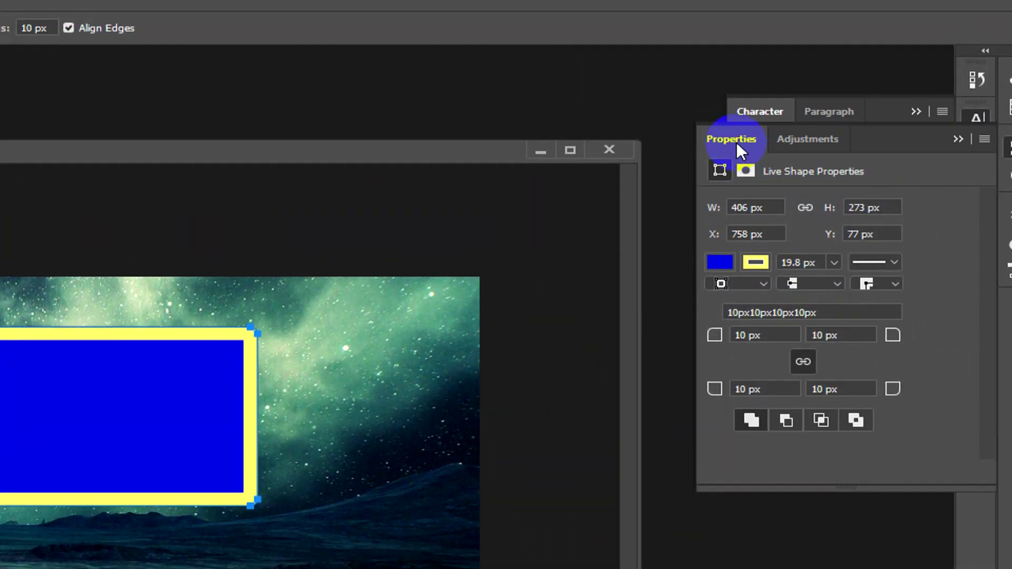
Set the linked corner radii of the blue rectangle to 20 px in Live Shape Properties.
{"action": "left_click", "coordinate": [766, 339]}
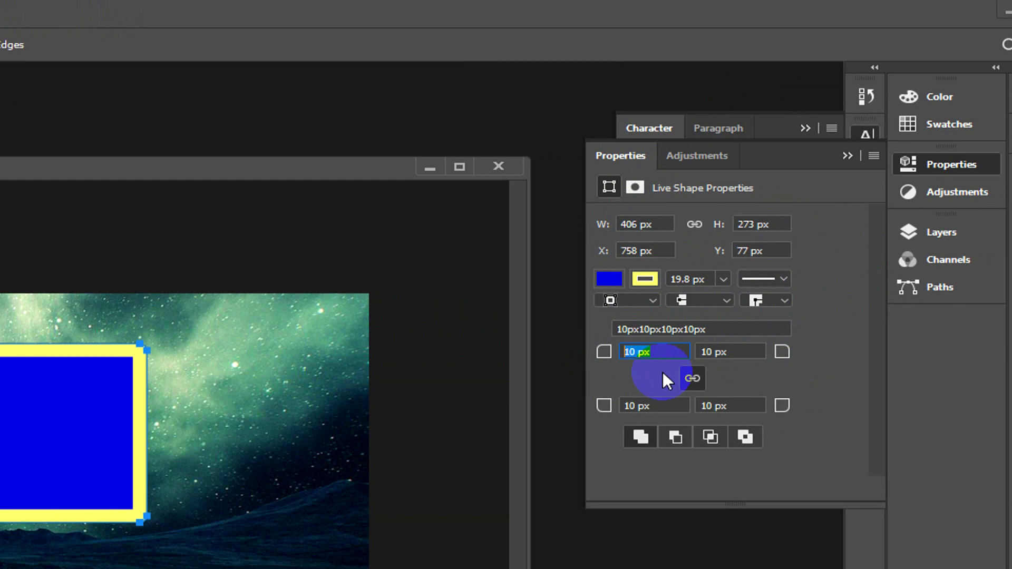
{"action": "left_click_drag", "start_coordinate": [666, 350], "coordinate": [611, 352]}
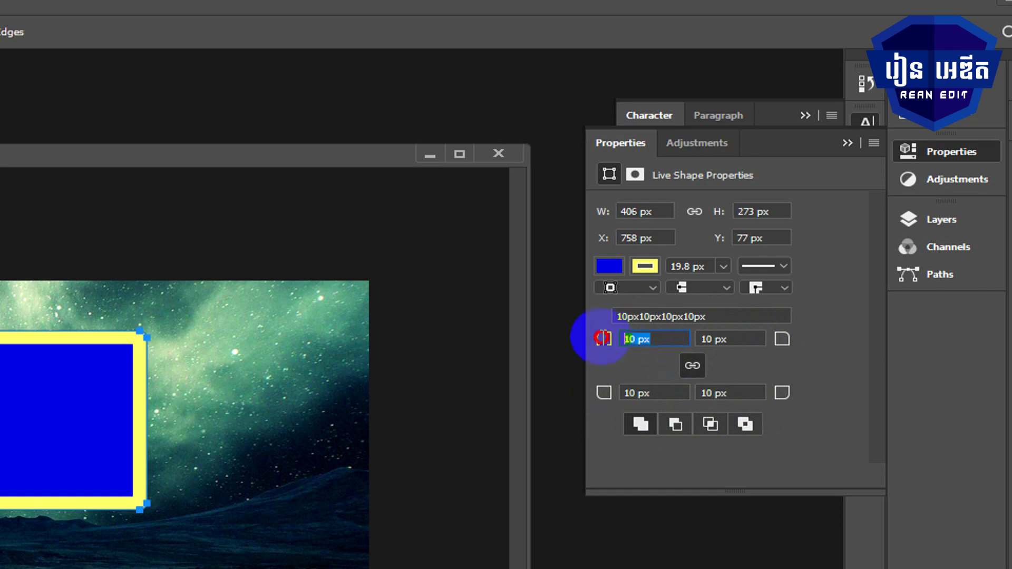
{"action": "left_click", "coordinate": [642, 392]}
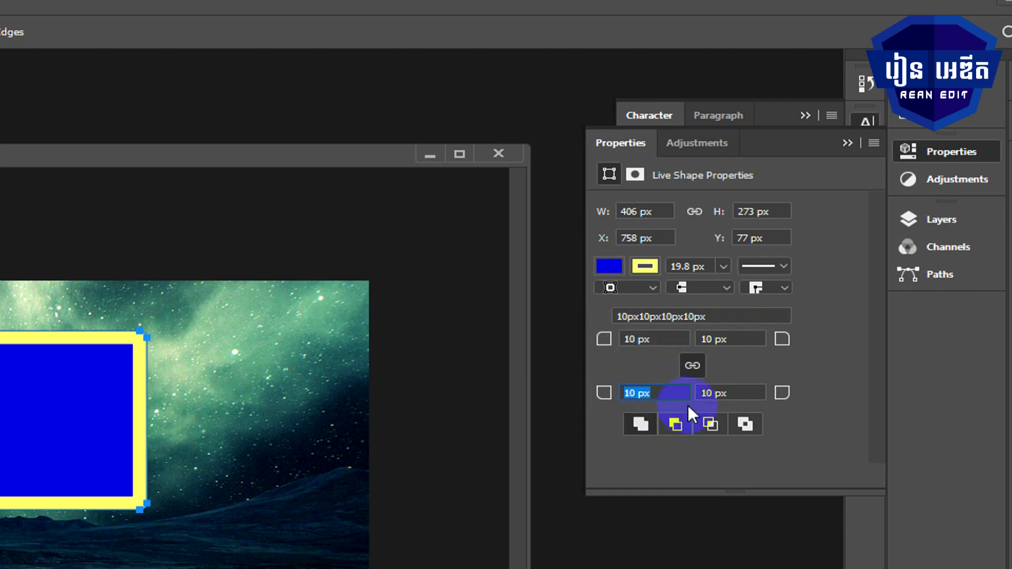
{"action": "left_click", "coordinate": [587, 388]}
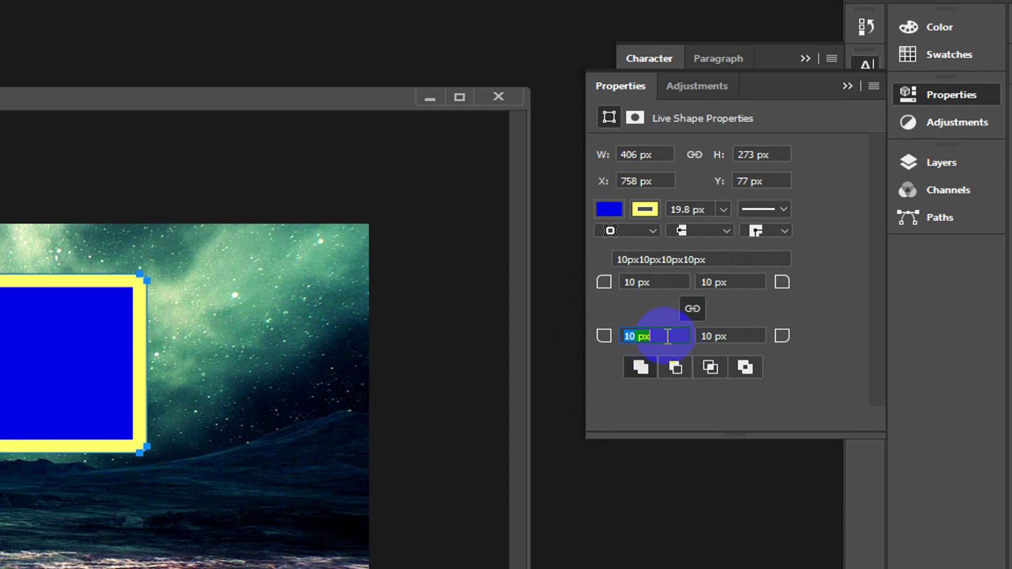
{"action": "type", "text": "20"}
{"action": "key", "text": "Return"}
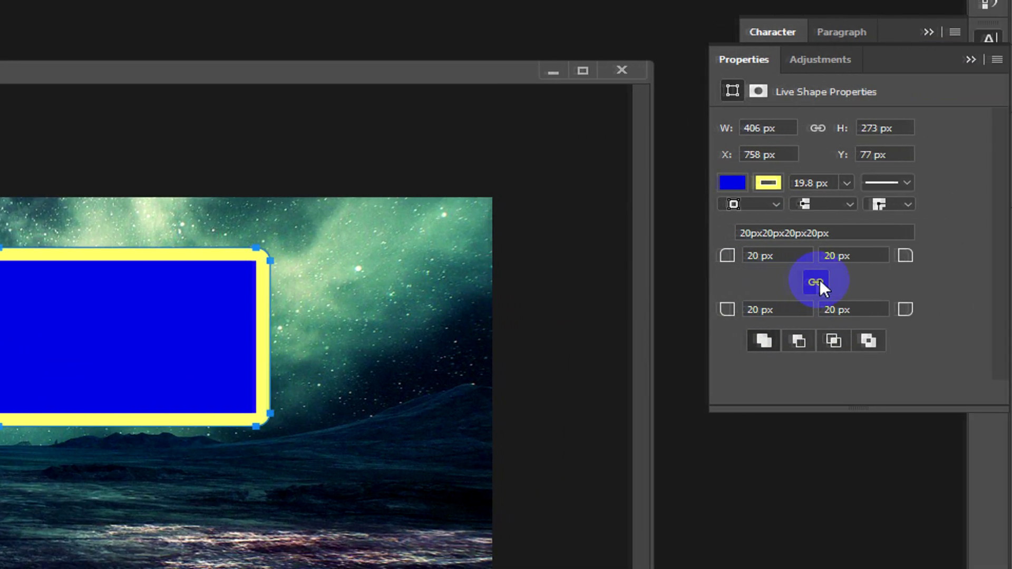
Rework the corner radii to 30 px, with the bottom-left corner at 60 px.
{"action": "left_click", "coordinate": [714, 311]}
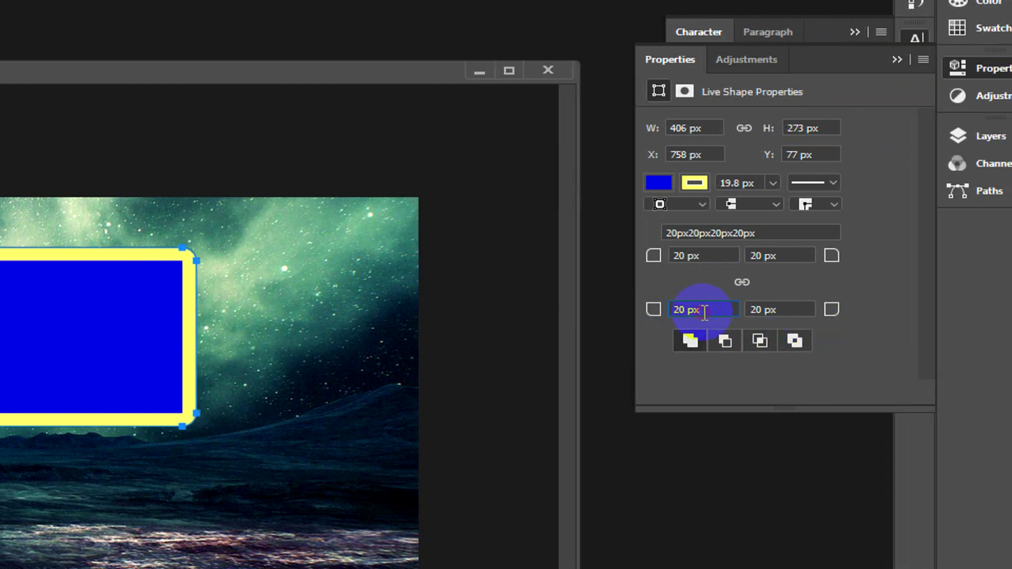
{"action": "left_click", "coordinate": [654, 312]}
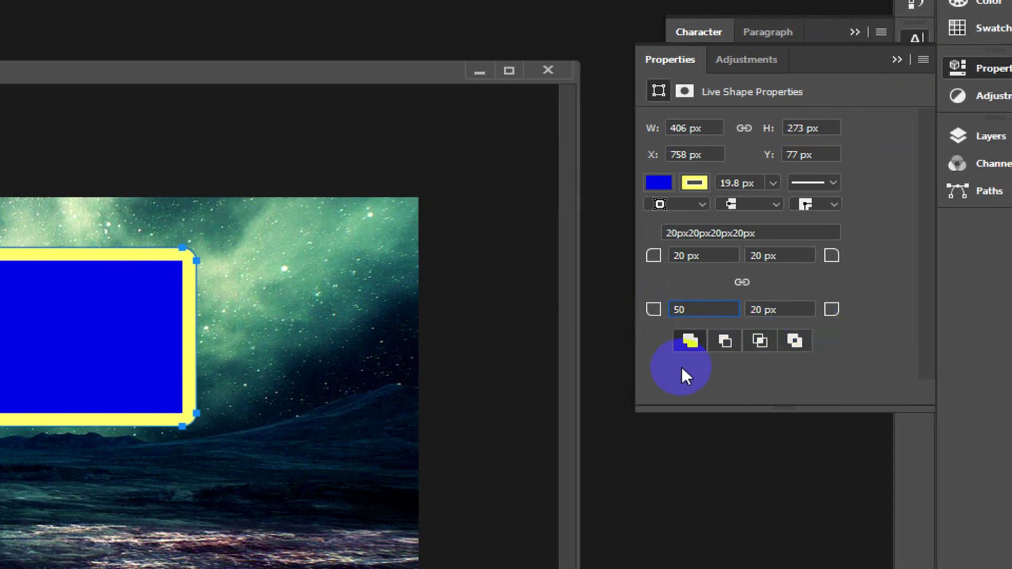
{"action": "key", "text": "Return"}
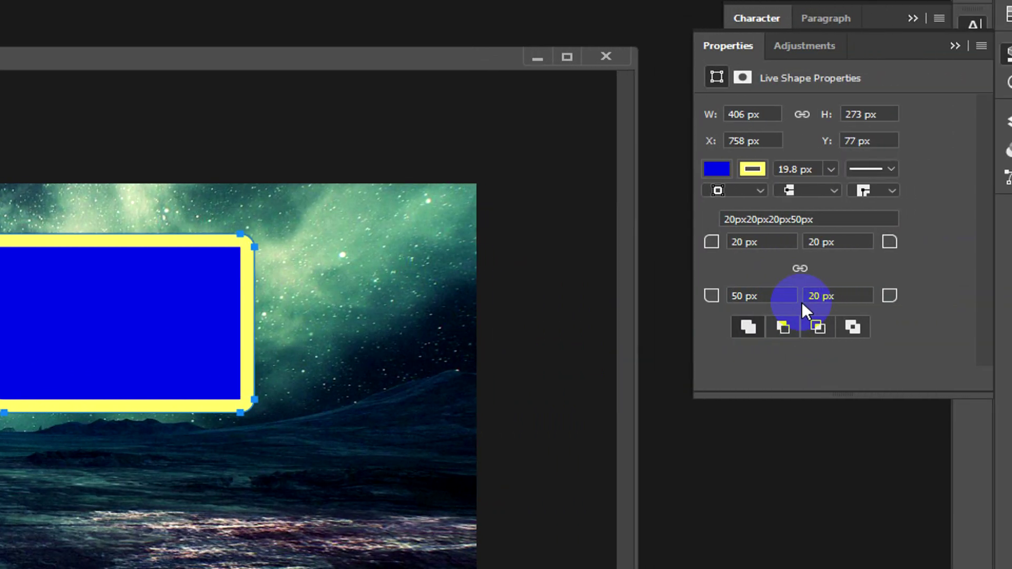
{"action": "left_click", "coordinate": [773, 296]}
{"action": "left_click_drag", "start_coordinate": [727, 296], "coordinate": [783, 293]}
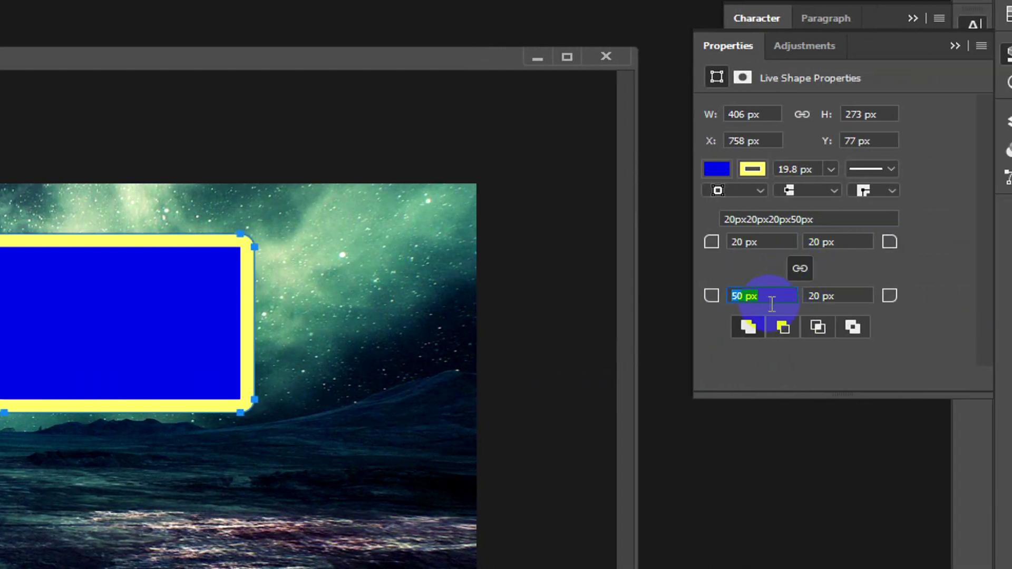
{"action": "left_click_drag", "start_coordinate": [764, 241], "coordinate": [715, 241]}
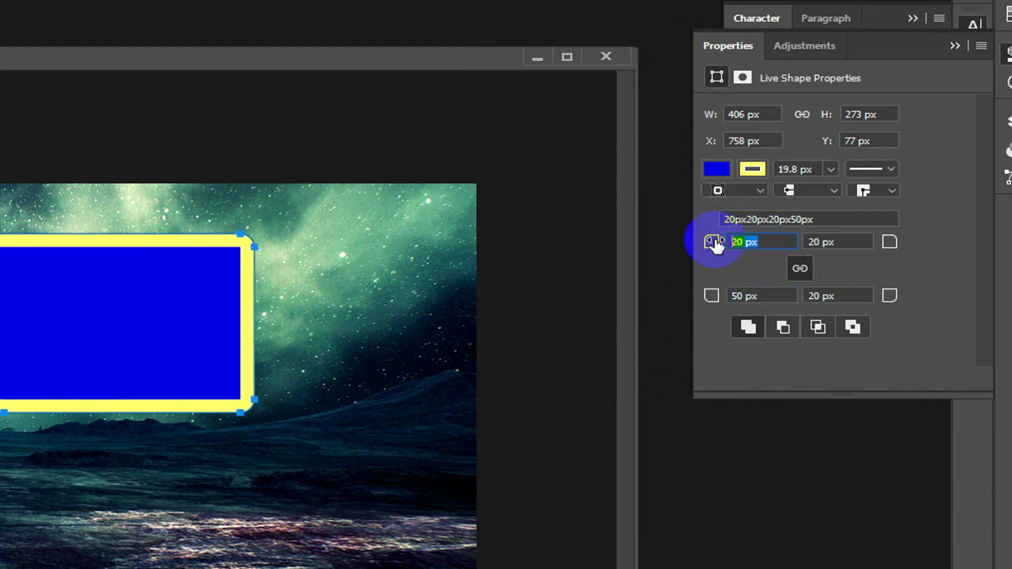
{"action": "type", "text": "30"}
{"action": "key", "text": "Return"}
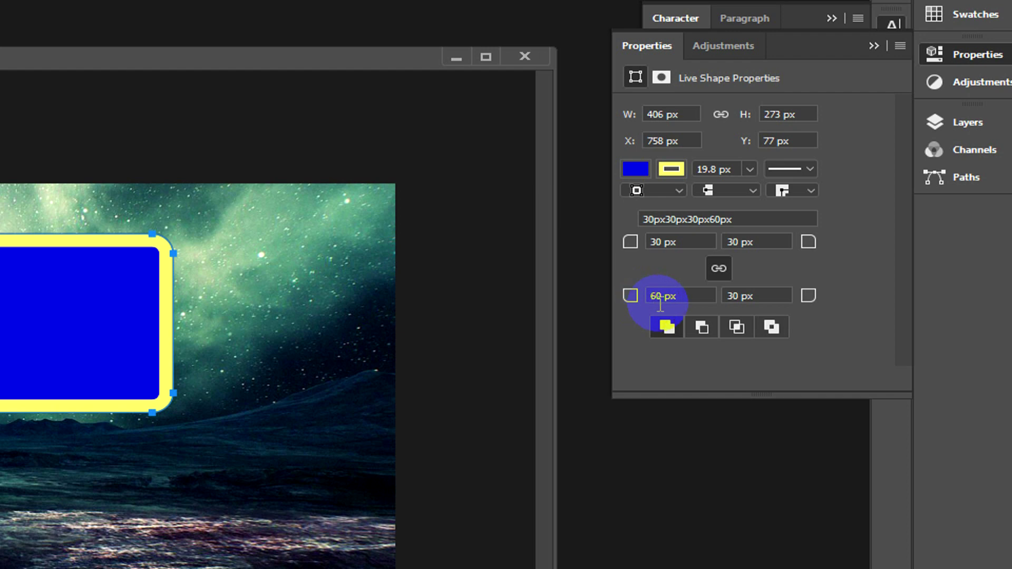
{"action": "left_click_drag", "start_coordinate": [685, 298], "coordinate": [646, 295]}
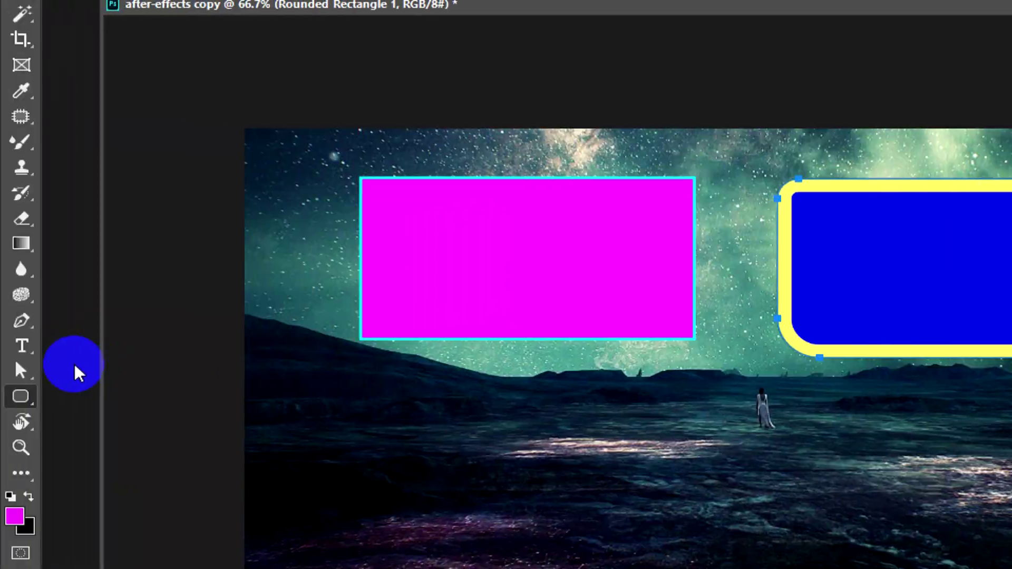
{"action": "left_click", "coordinate": [15, 369]}
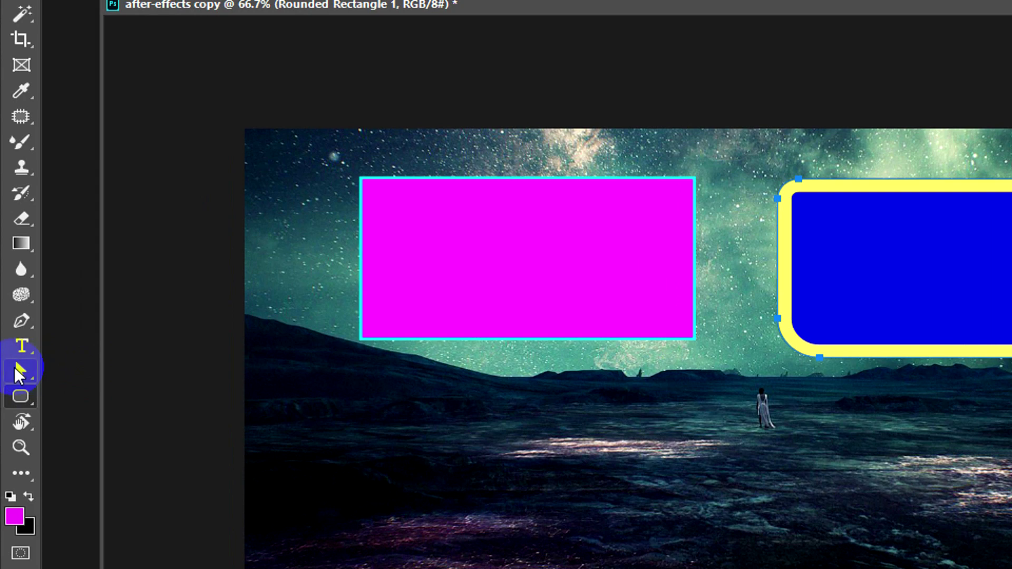
Deselect the rounded rectangle's path and switch to the Ellipse tool.
{"action": "left_click", "coordinate": [316, 425]}
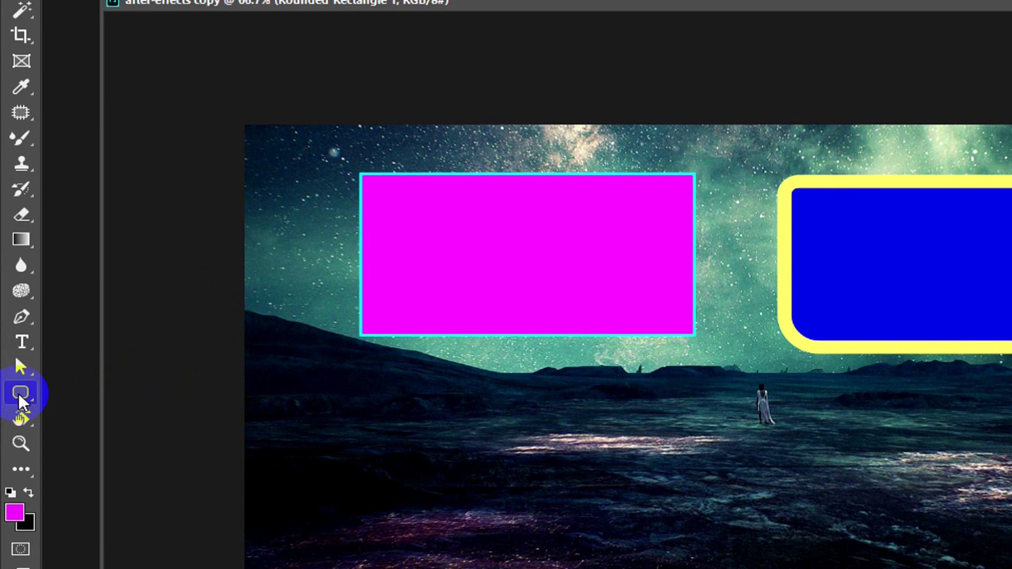
{"action": "left_click", "coordinate": [20, 396]}
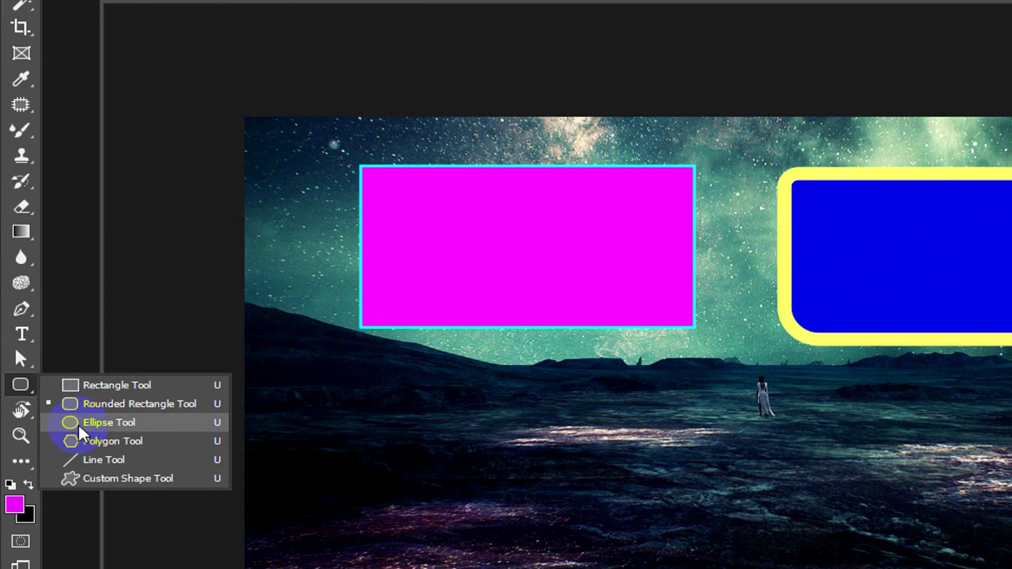
{"action": "left_click", "coordinate": [79, 427]}
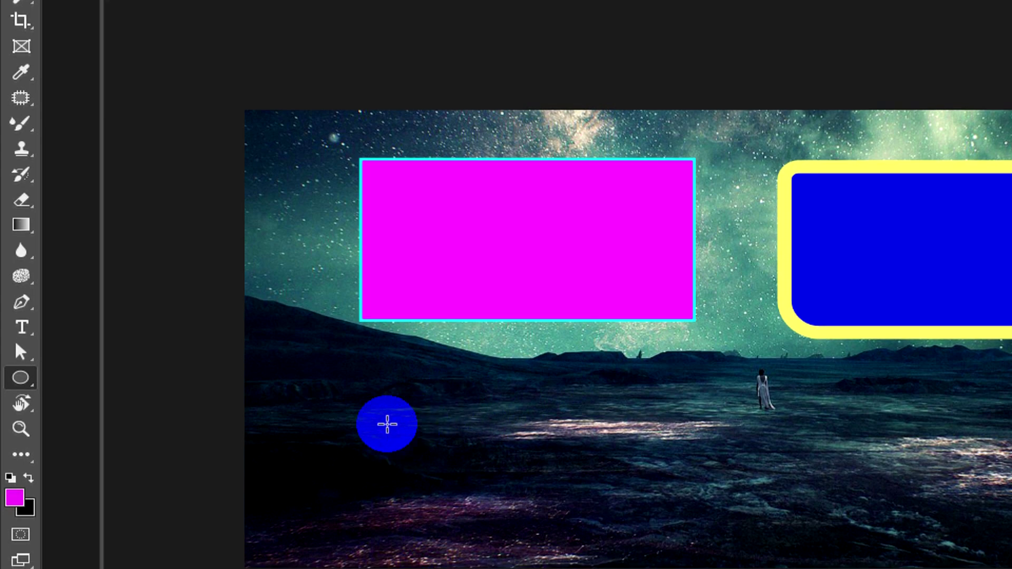
{"action": "right_click", "coordinate": [20, 377]}
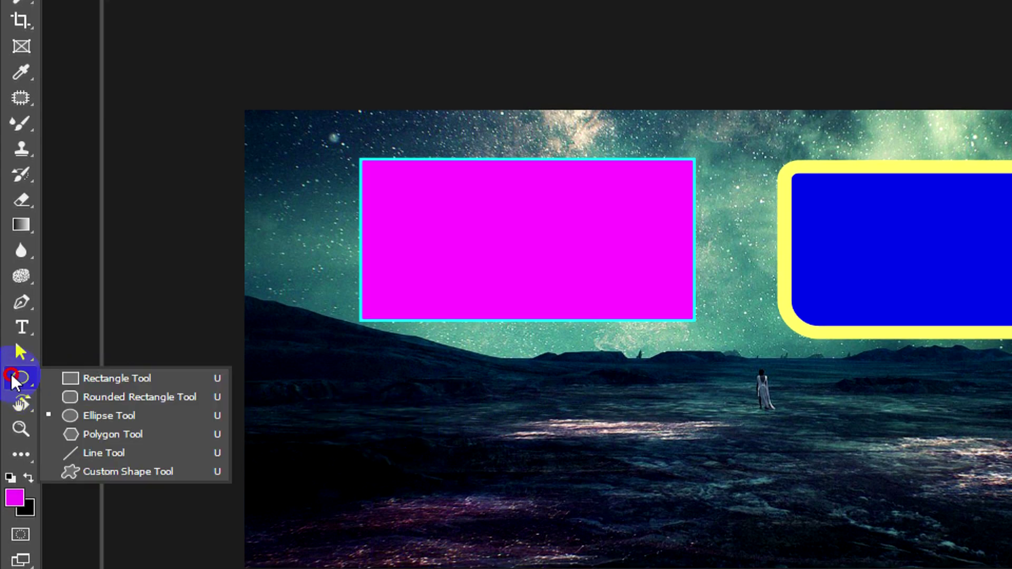
{"action": "left_click", "coordinate": [100, 415]}
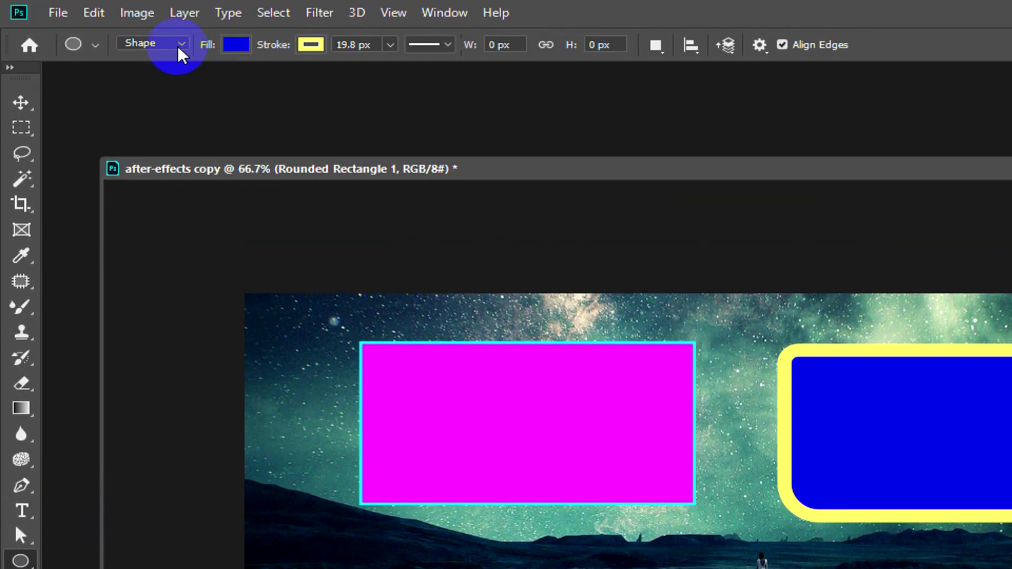
Set the Ellipse tool to Path mode, draw a test circle over the ground, then deselect.
{"action": "left_click", "coordinate": [179, 44]}
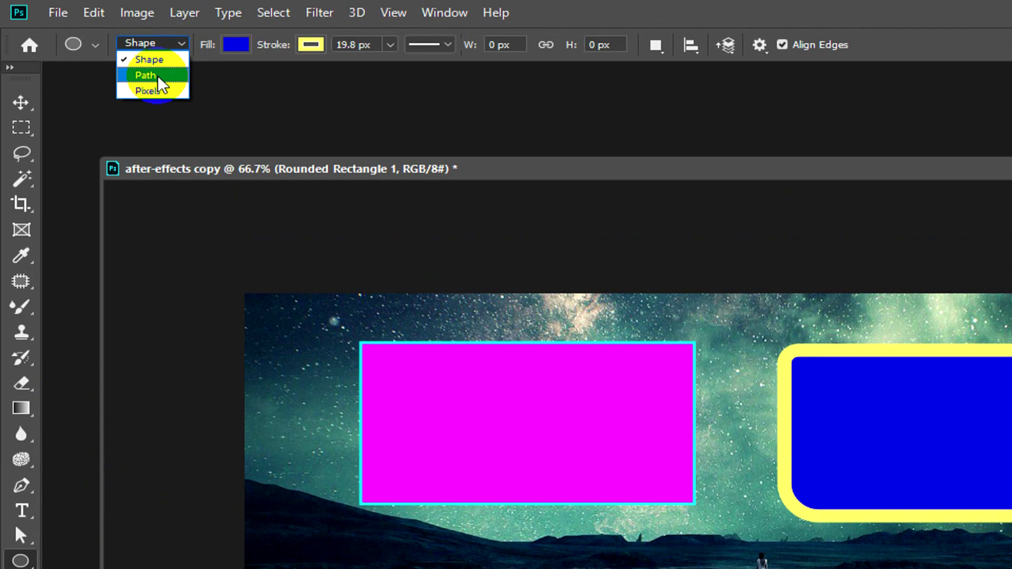
{"action": "left_click", "coordinate": [158, 77]}
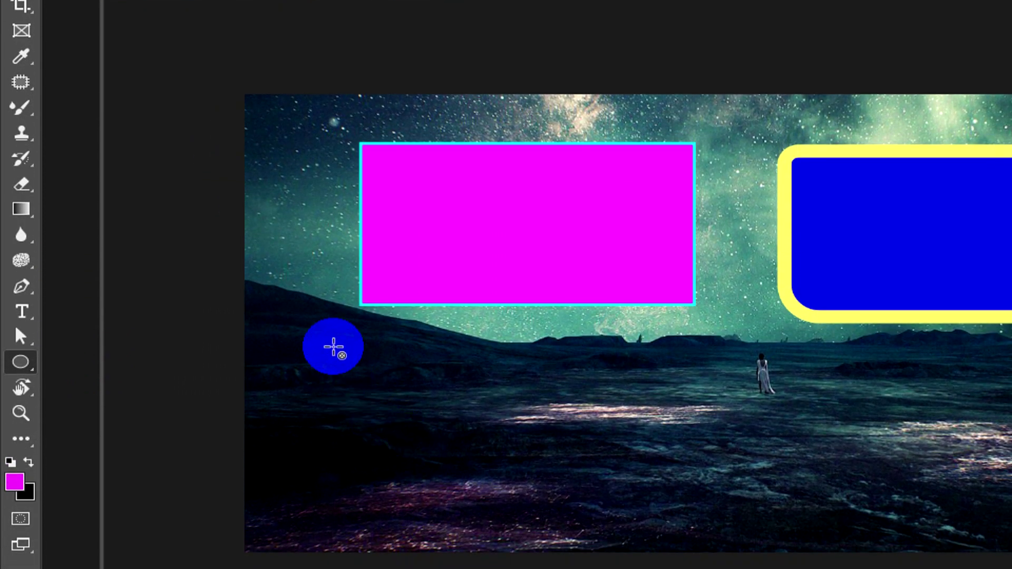
{"action": "mouse_move", "coordinate": [329, 342]}
{"action": "left_mouse_down"}
{"action": "mouse_move", "coordinate": [544, 428]}
{"action": "mouse_move", "coordinate": [512, 404]}
{"action": "mouse_move", "coordinate": [526, 383]}
{"action": "mouse_move", "coordinate": [549, 397]}
{"action": "mouse_move", "coordinate": [589, 343]}
{"action": "mouse_move", "coordinate": [402, 349]}
{"action": "mouse_move", "coordinate": [594, 402]}
{"action": "mouse_move", "coordinate": [472, 367]}
{"action": "mouse_move", "coordinate": [521, 363]}
{"action": "mouse_move", "coordinate": [601, 422]}
{"action": "mouse_move", "coordinate": [618, 426]}
{"action": "mouse_move", "coordinate": [590, 403]}
{"action": "mouse_move", "coordinate": [620, 416]}
{"action": "left_mouse_up"}
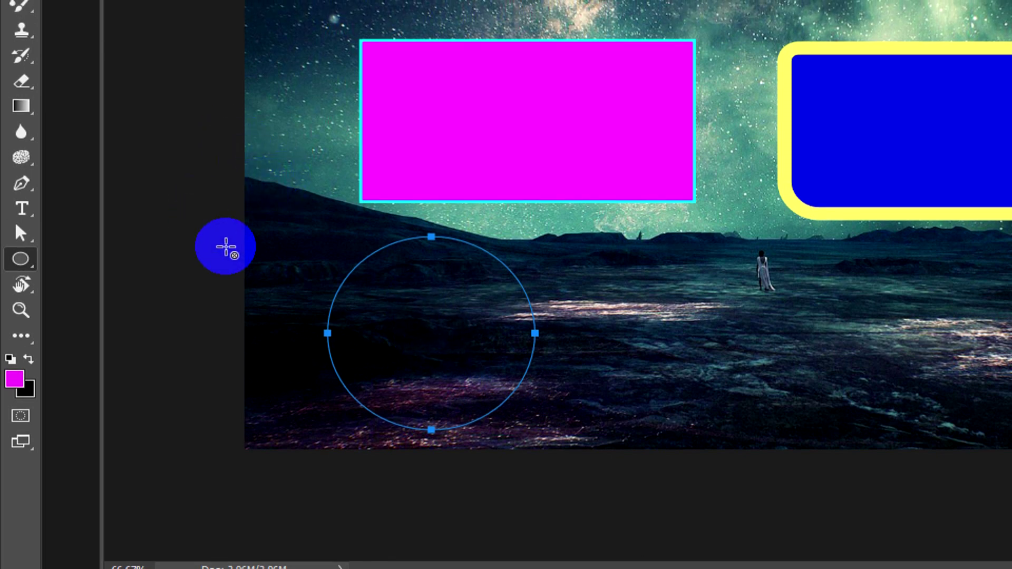
{"action": "left_click", "coordinate": [228, 253]}
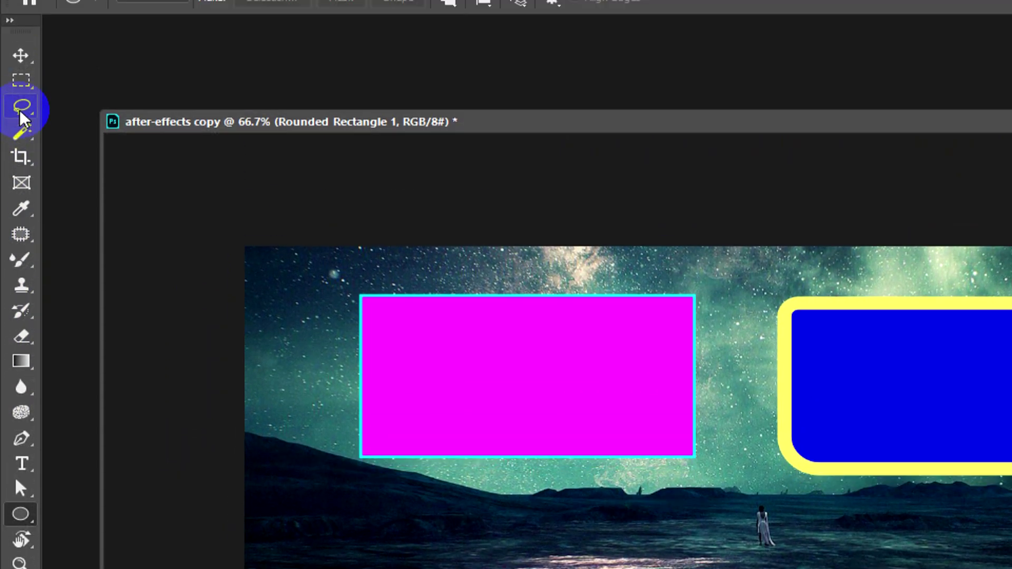
Draw a circular path in the lower-left of the image and show the Layers panel.
{"action": "left_click", "coordinate": [22, 103]}
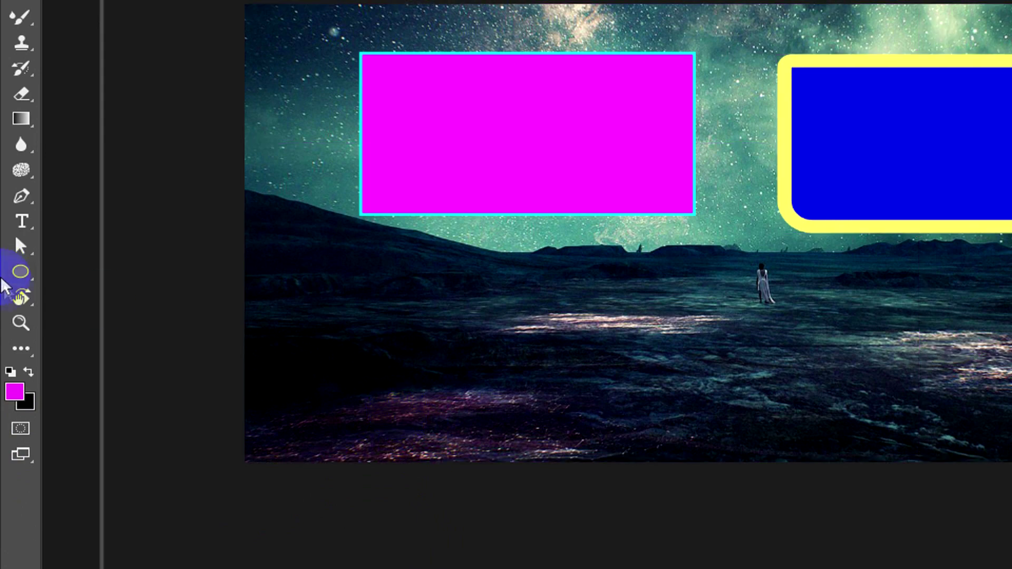
{"action": "left_click", "coordinate": [20, 271]}
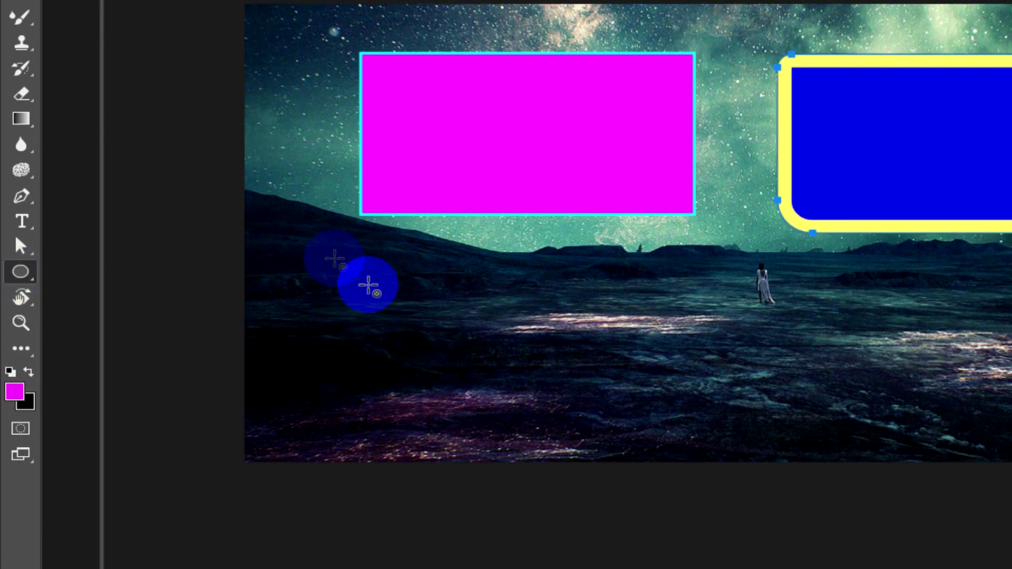
{"action": "left_click_drag", "start_coordinate": [336, 268], "coordinate": [526, 427]}
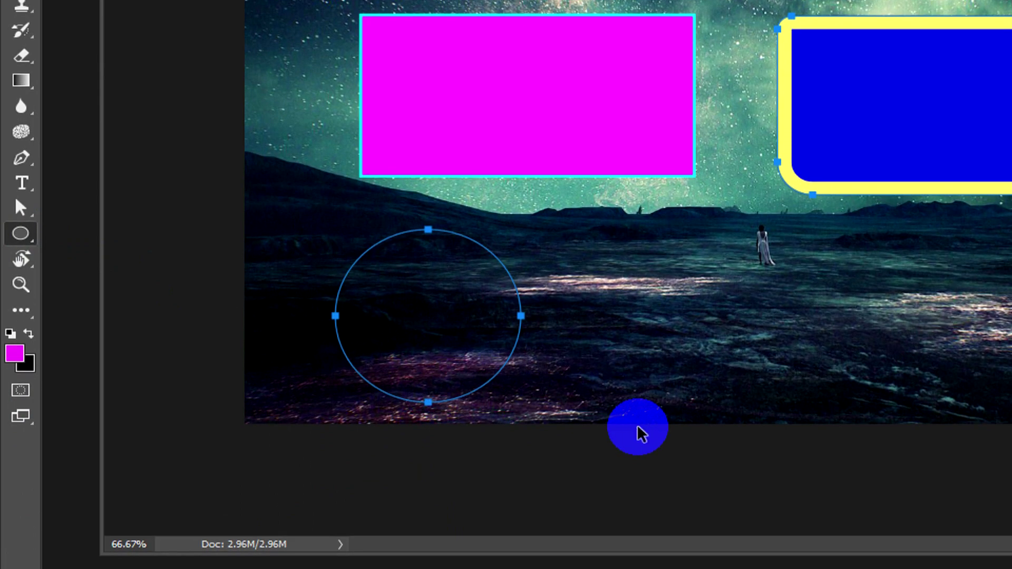
{"action": "left_click", "coordinate": [640, 433]}
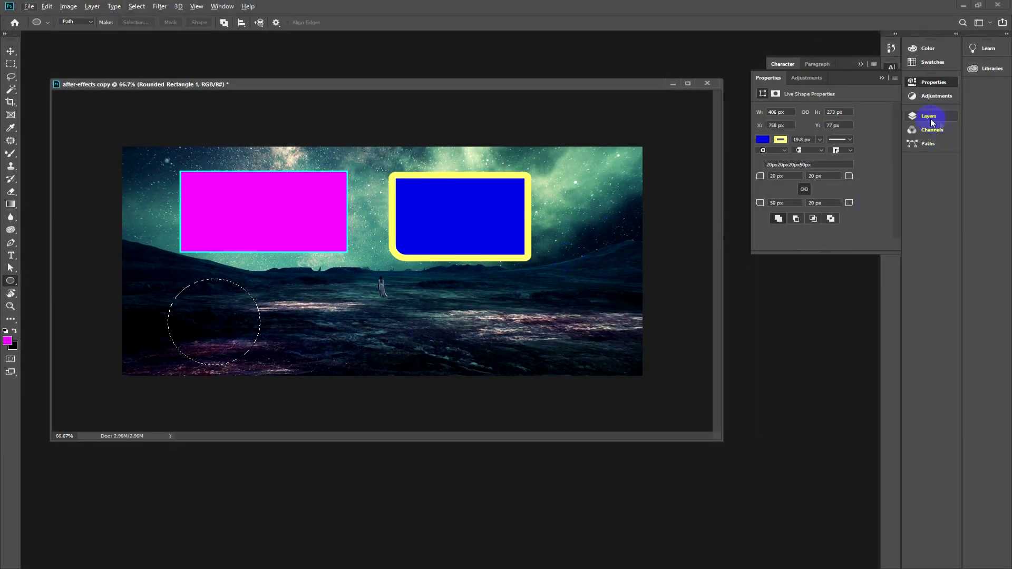
{"action": "left_click", "coordinate": [929, 117]}
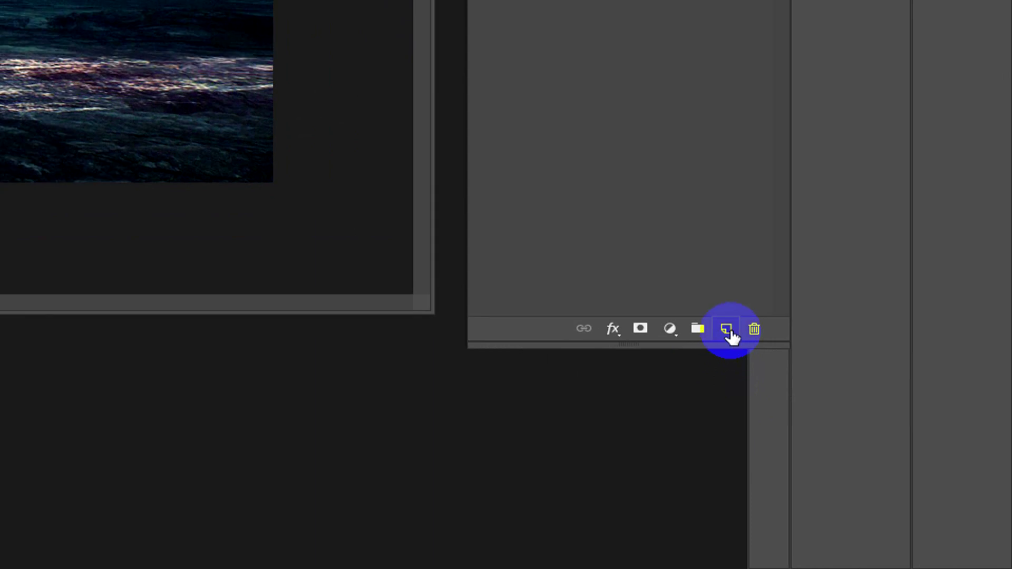
Add a new layer, fill the circular selection magenta after a black test fill, then deselect.
{"action": "left_click", "coordinate": [728, 330]}
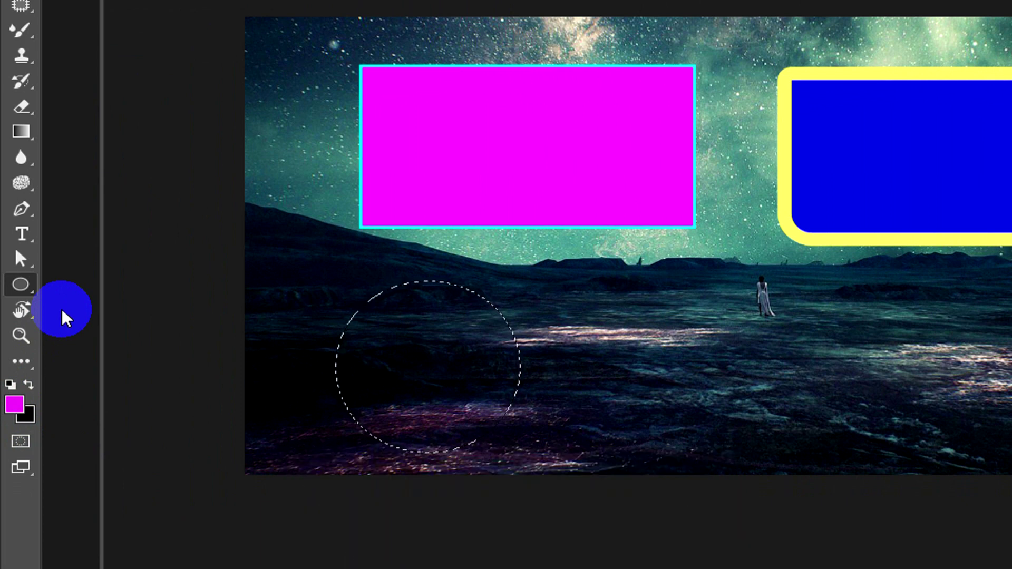
{"action": "key", "text": "alt+BackSpace"}
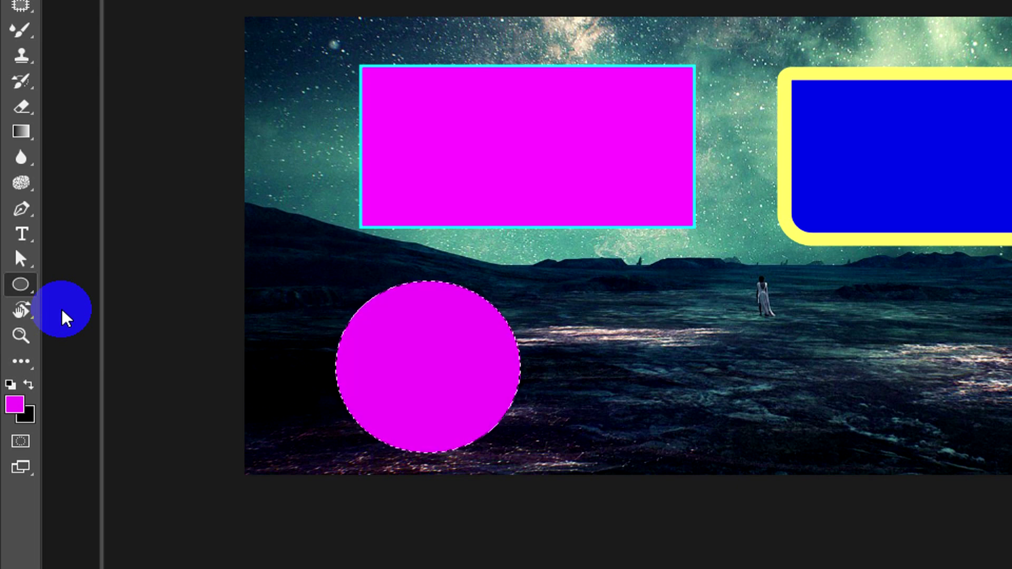
{"action": "key", "text": "ctrl+BackSpace"}
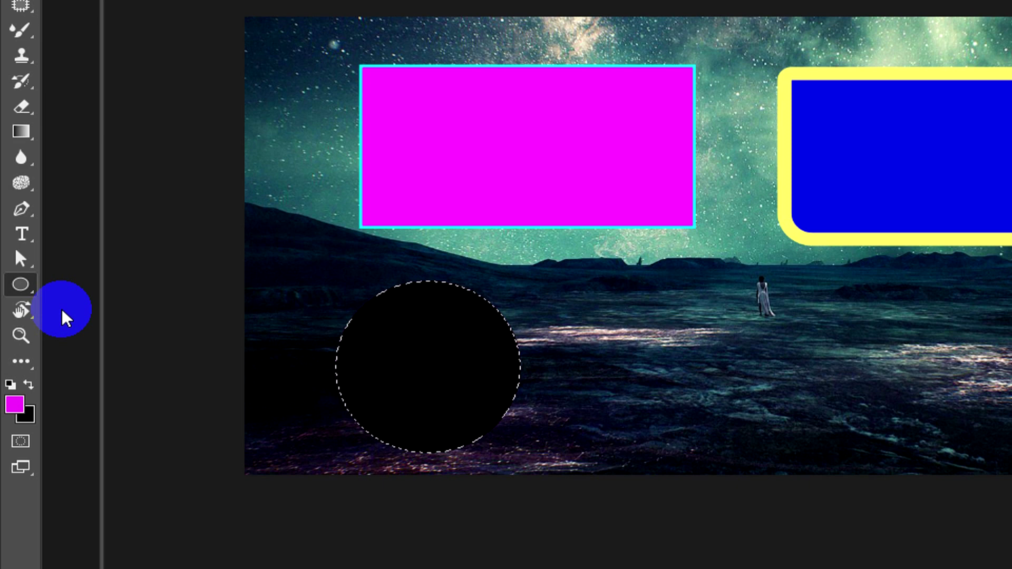
{"action": "key", "text": "alt+BackSpace"}
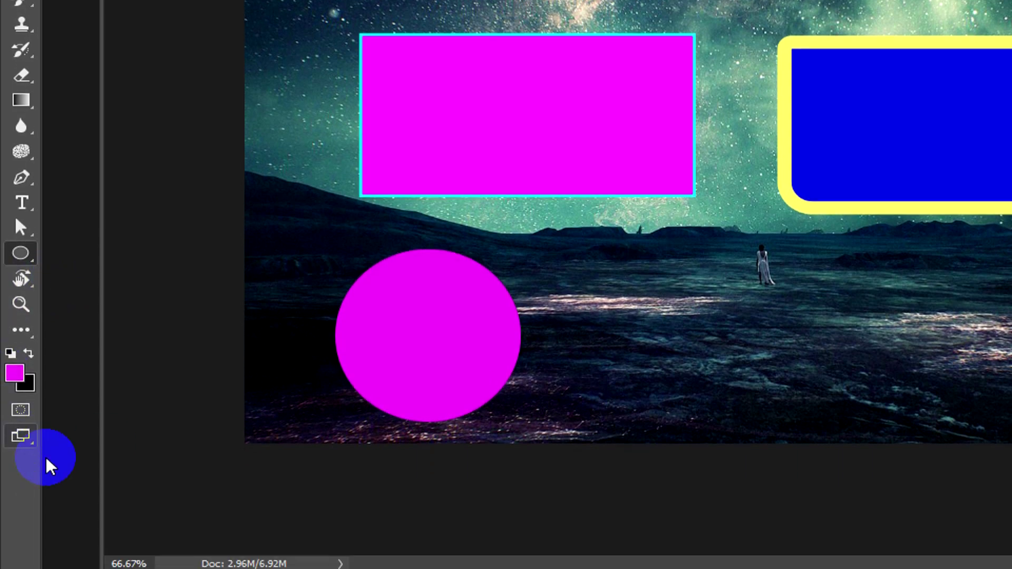
{"action": "left_click", "coordinate": [432, 327]}
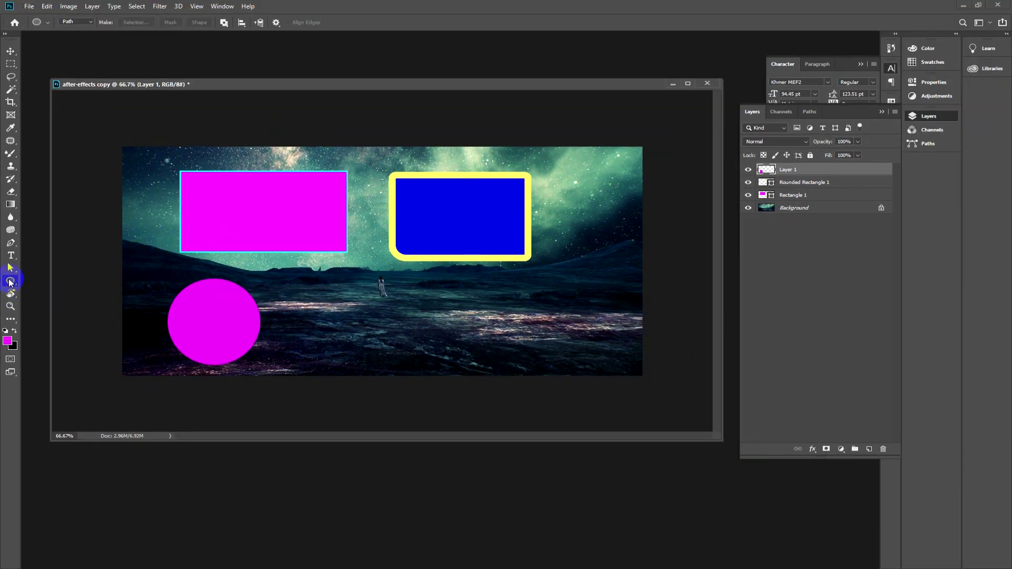
Paint a magenta pentagon touching the circle's right side with the Polygon tool in Pixels mode.
{"action": "left_click", "coordinate": [10, 283]}
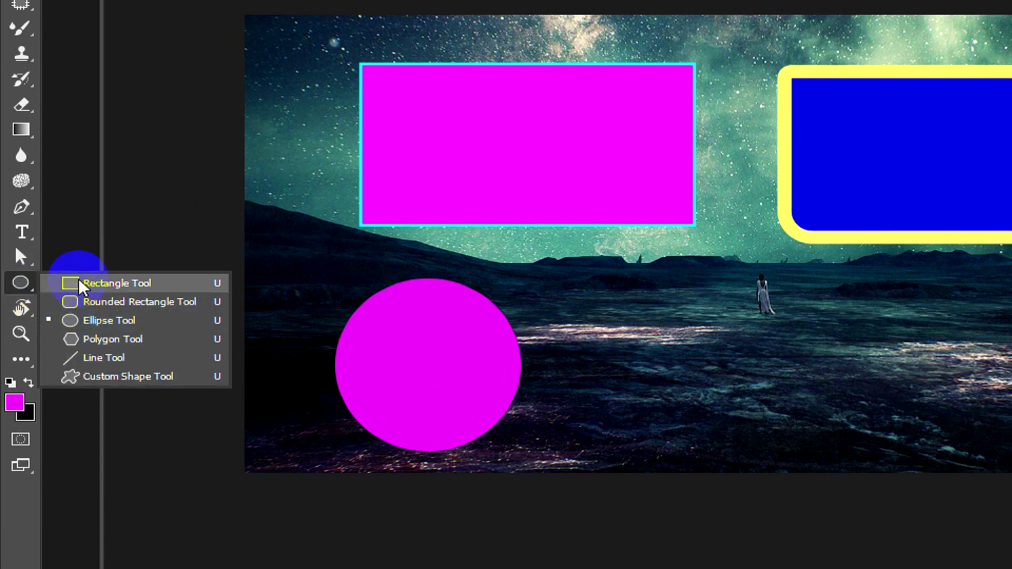
{"action": "left_click", "coordinate": [106, 341]}
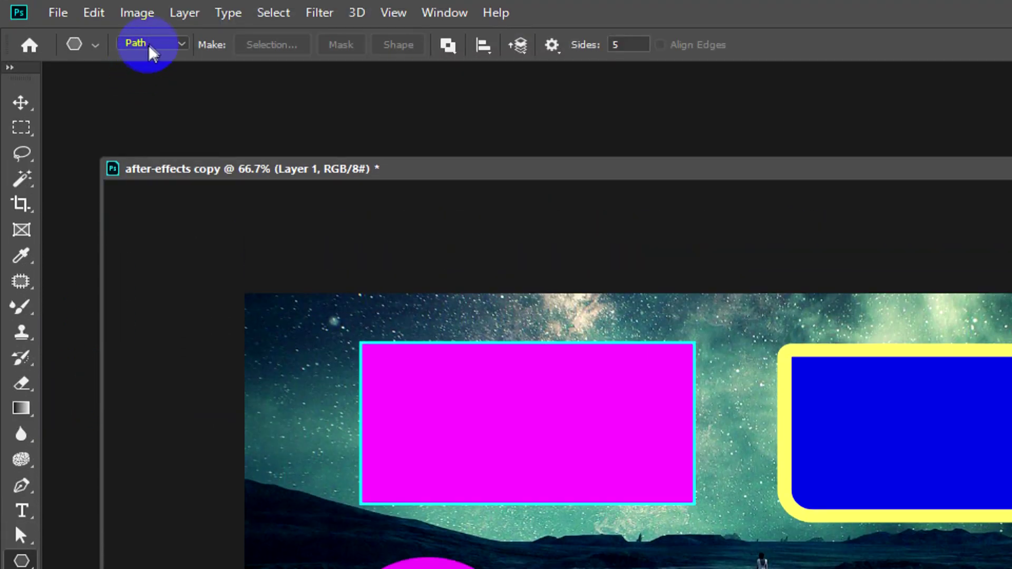
{"action": "left_click", "coordinate": [150, 44]}
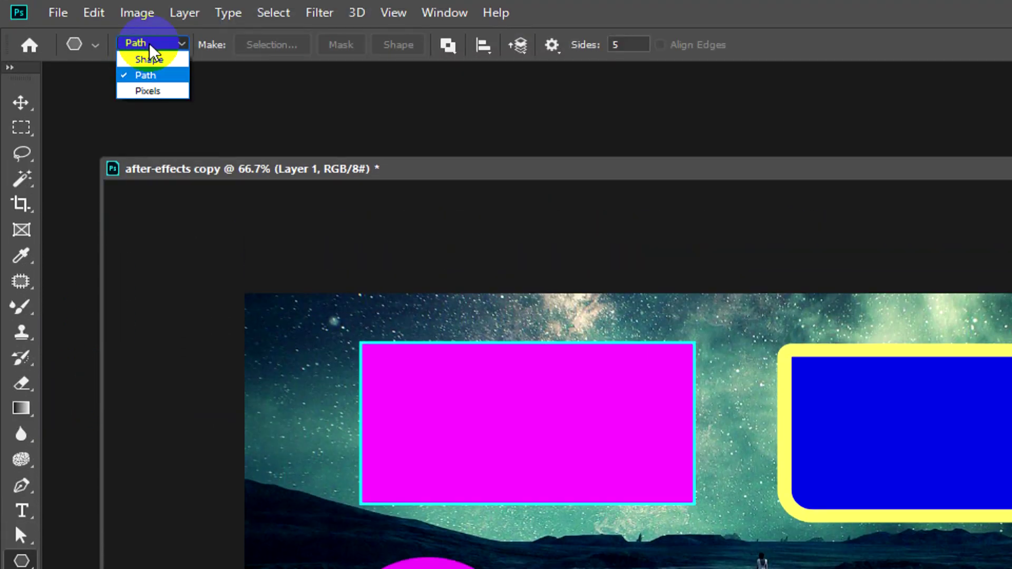
{"action": "left_click", "coordinate": [170, 93]}
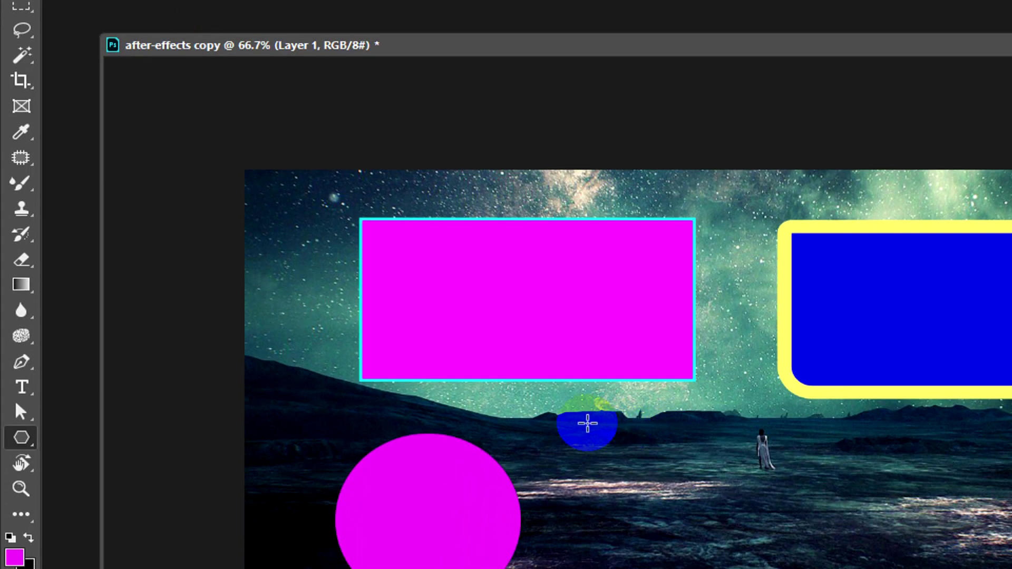
{"action": "left_click_drag", "start_coordinate": [585, 416], "coordinate": [678, 472]}
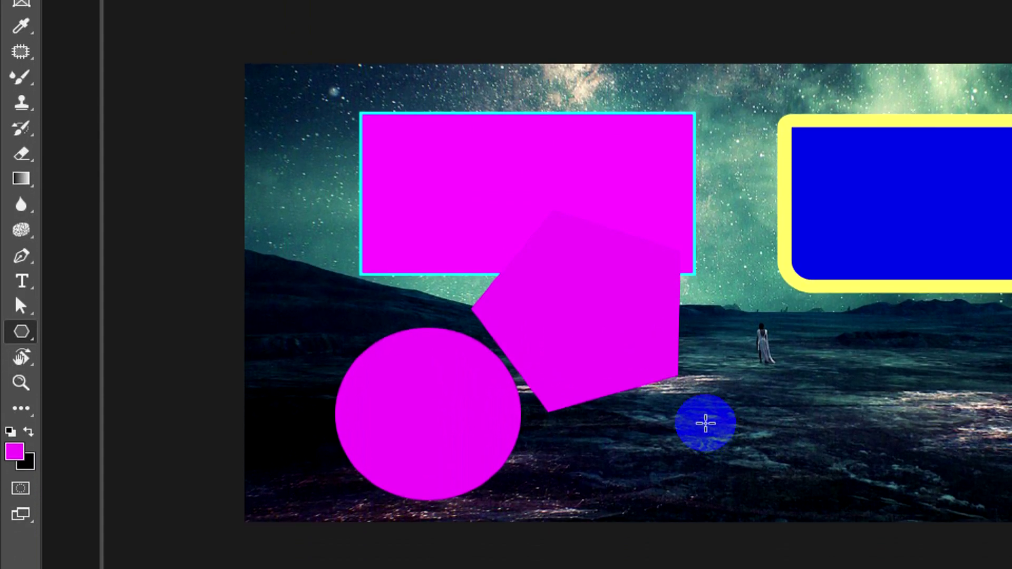
{"action": "key", "text": "ctrl+z"}
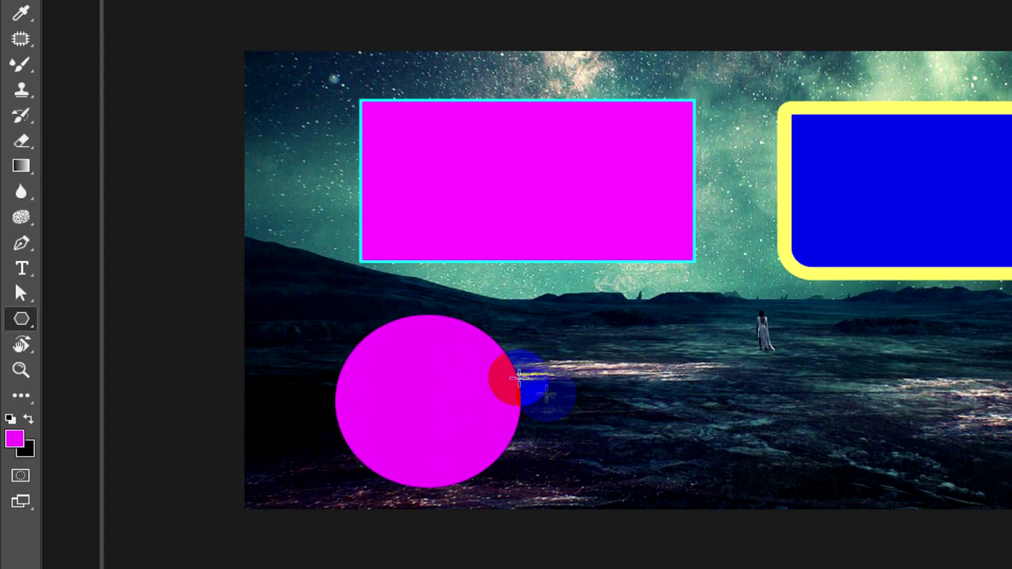
{"action": "left_click_drag", "start_coordinate": [533, 384], "coordinate": [609, 403]}
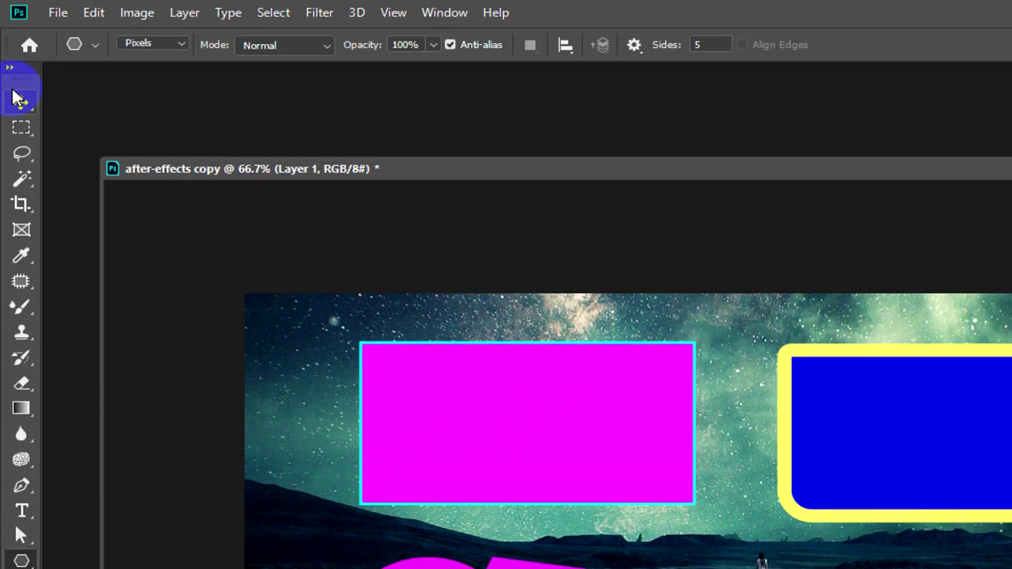
Move Layer 1's circle and pentagon slightly to the right.
{"action": "left_click", "coordinate": [18, 99]}
{"action": "right_click", "coordinate": [369, 429]}
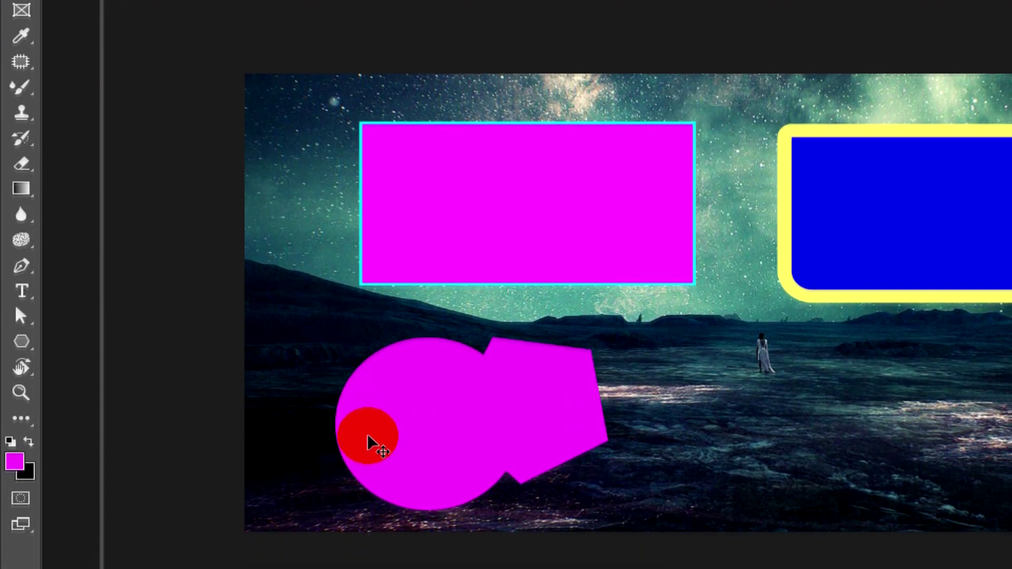
{"action": "left_click", "coordinate": [370, 433]}
{"action": "left_click_drag", "start_coordinate": [369, 429], "coordinate": [414, 427]}
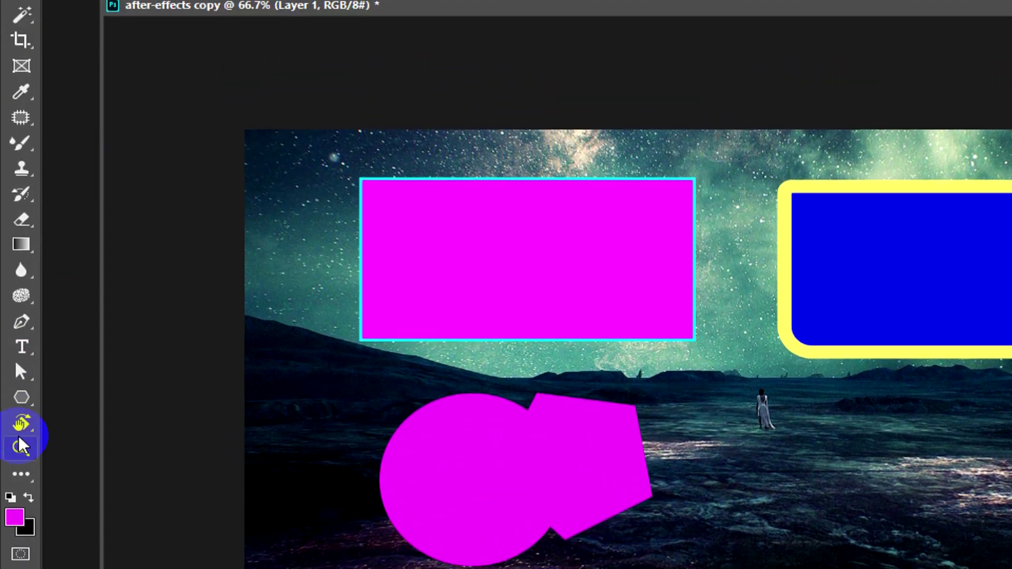
{"action": "left_click", "coordinate": [21, 397]}
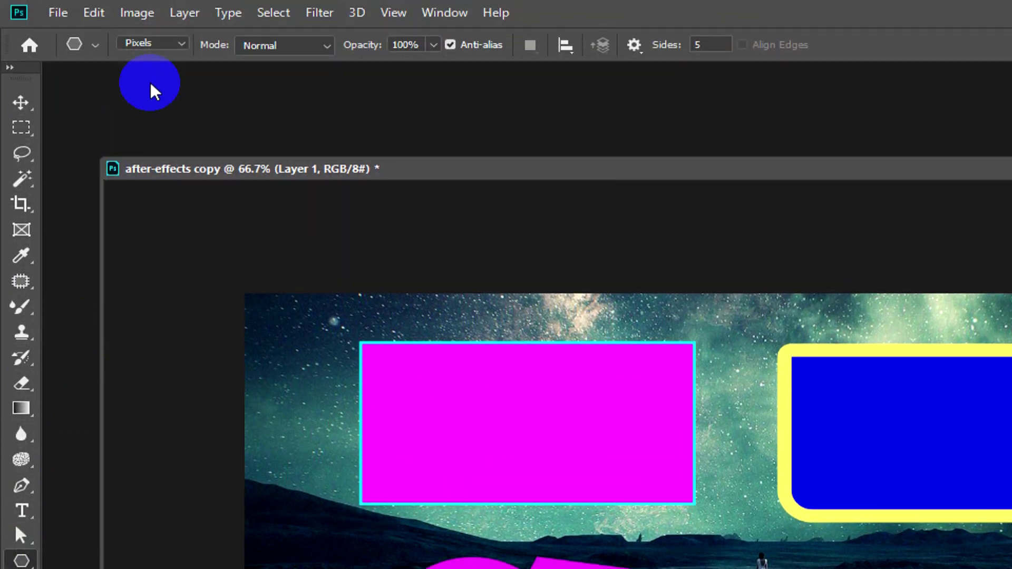
Draw a new shape-layer pentagon to the right, then shift it further right.
{"action": "left_click", "coordinate": [147, 46]}
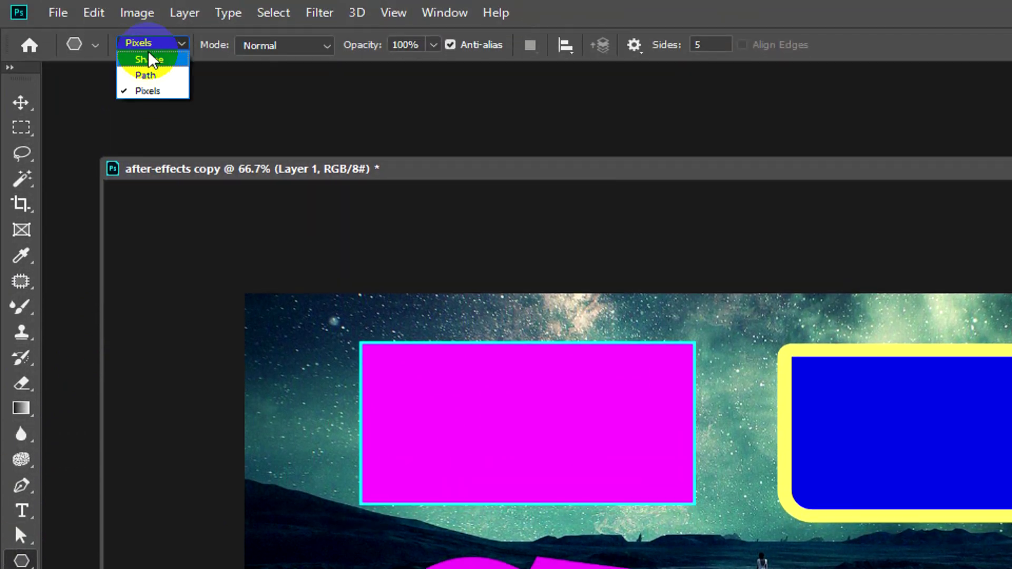
{"action": "left_click", "coordinate": [152, 63]}
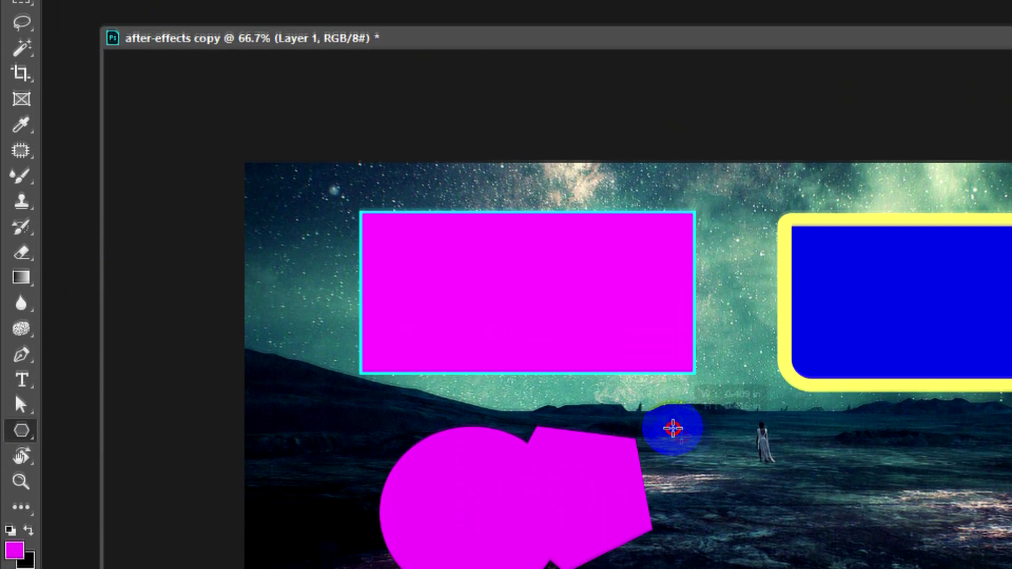
{"action": "mouse_move", "coordinate": [673, 355]}
{"action": "left_mouse_down"}
{"action": "mouse_move", "coordinate": [754, 428]}
{"action": "mouse_move", "coordinate": [734, 400]}
{"action": "left_mouse_up"}
{"action": "left_click", "coordinate": [23, 104]}
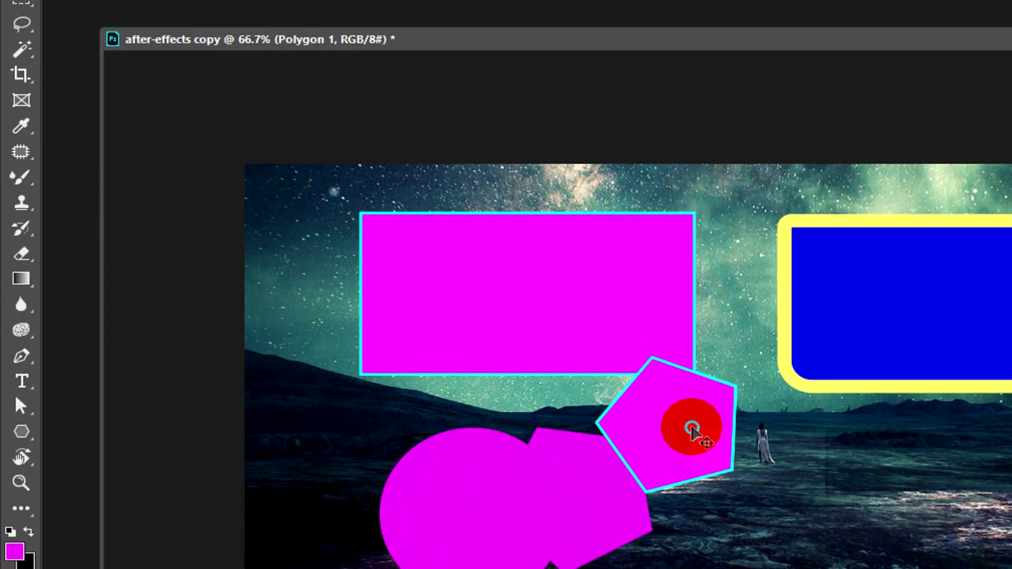
{"action": "right_click", "coordinate": [691, 426]}
{"action": "left_click", "coordinate": [680, 433]}
{"action": "left_click_drag", "start_coordinate": [679, 434], "coordinate": [795, 435]}
Move the circle-and-pentagon pair and the pentagon shape to the left.
{"action": "right_click", "coordinate": [480, 429]}
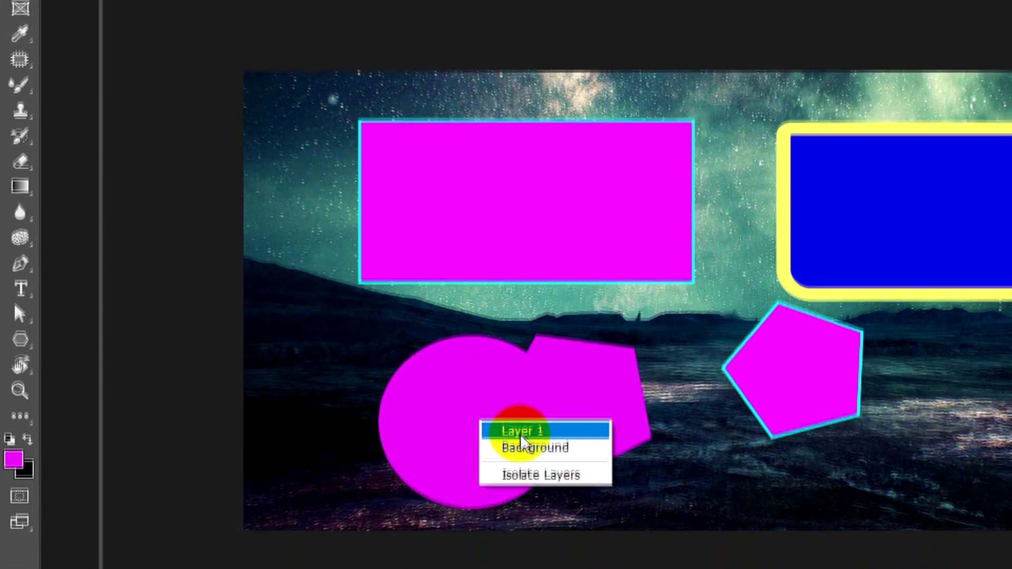
{"action": "left_click", "coordinate": [498, 423]}
{"action": "left_click_drag", "start_coordinate": [499, 424], "coordinate": [449, 409]}
{"action": "left_click_drag", "start_coordinate": [752, 369], "coordinate": [665, 387]}
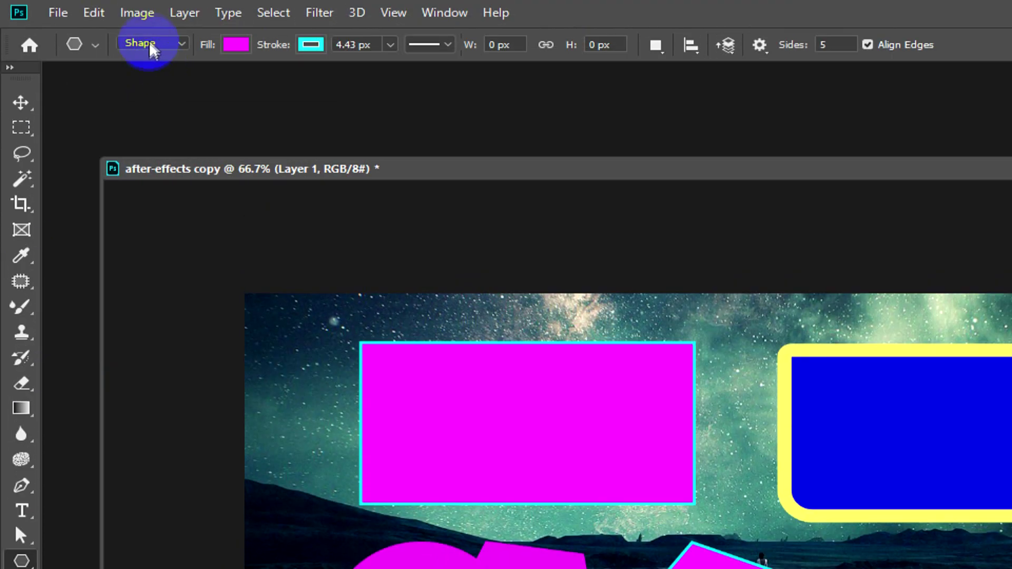
Draw a large plain-pixel magenta pentagon lower right and position it beside the small one.
{"action": "left_click", "coordinate": [152, 45]}
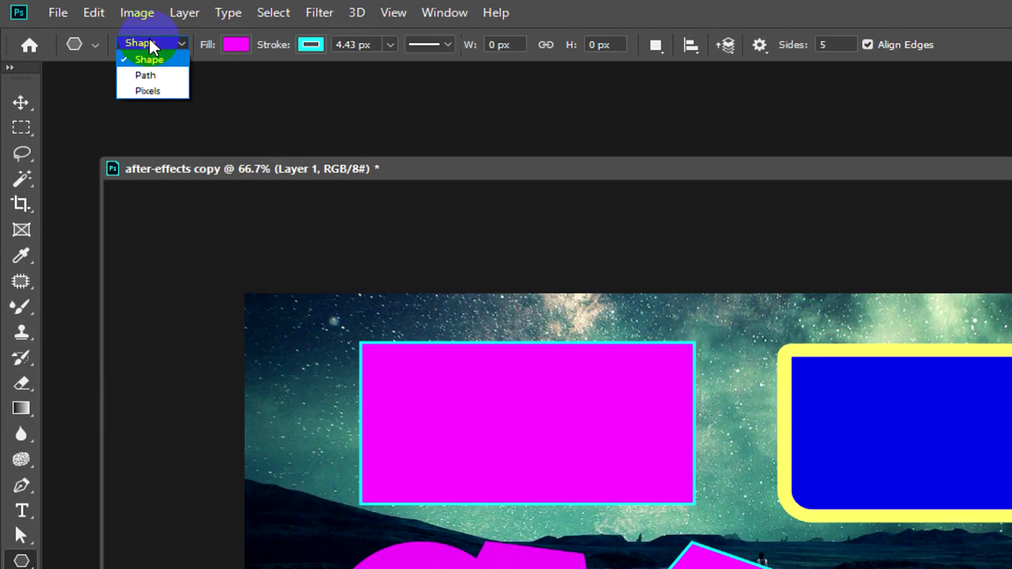
{"action": "left_click", "coordinate": [150, 91]}
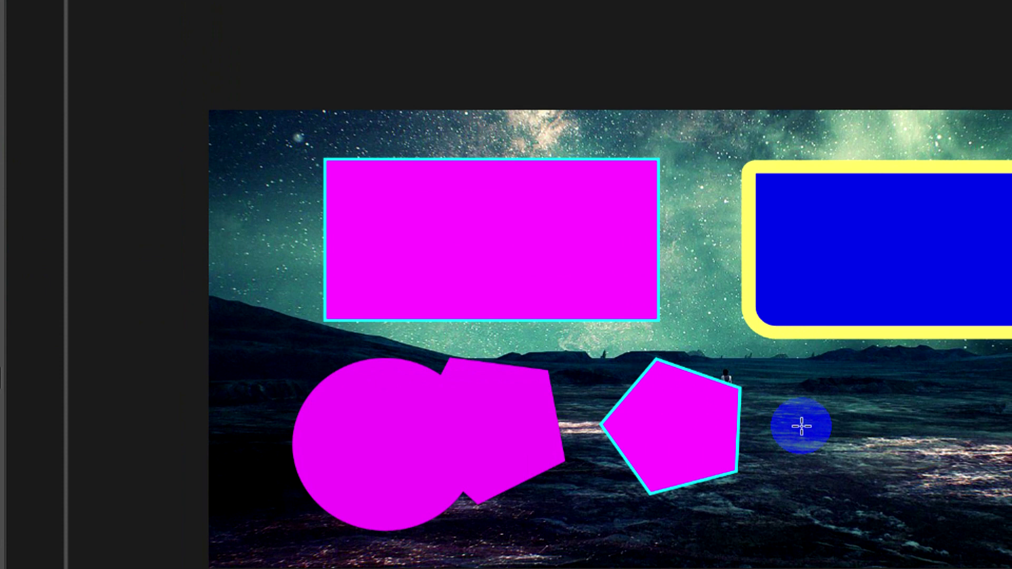
{"action": "mouse_move", "coordinate": [801, 425]}
{"action": "left_mouse_down"}
{"action": "mouse_move", "coordinate": [699, 430]}
{"action": "mouse_move", "coordinate": [666, 377]}
{"action": "left_mouse_up"}
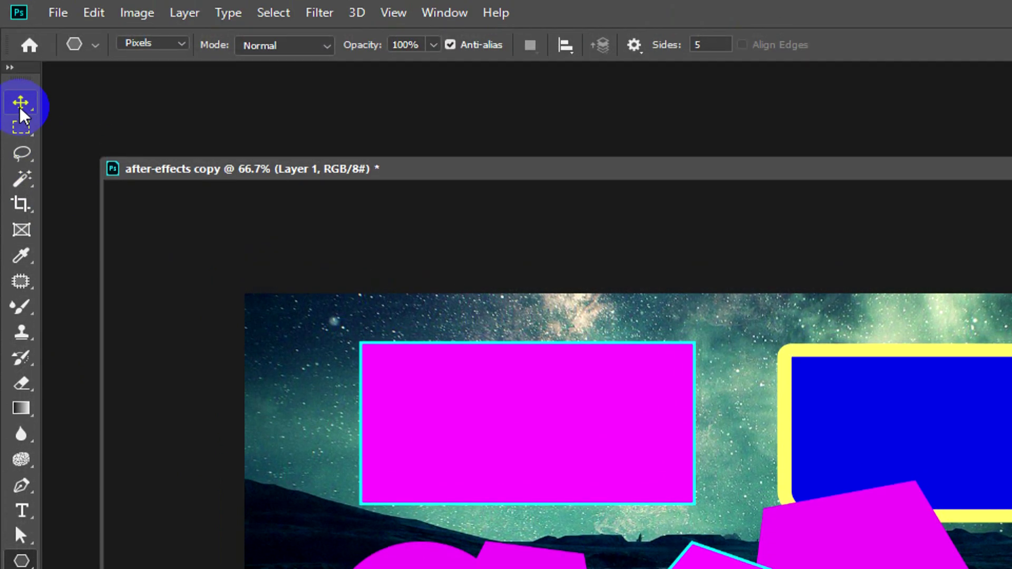
{"action": "left_click", "coordinate": [20, 109]}
{"action": "mouse_move", "coordinate": [812, 409]}
{"action": "left_mouse_down"}
{"action": "mouse_move", "coordinate": [811, 417]}
{"action": "mouse_move", "coordinate": [795, 390]}
{"action": "left_mouse_up"}
{"action": "mouse_move", "coordinate": [684, 372]}
{"action": "left_mouse_down"}
{"action": "mouse_move", "coordinate": [600, 389]}
{"action": "mouse_move", "coordinate": [599, 358]}
{"action": "left_mouse_up"}
{"action": "left_click_drag", "start_coordinate": [767, 397], "coordinate": [775, 387]}
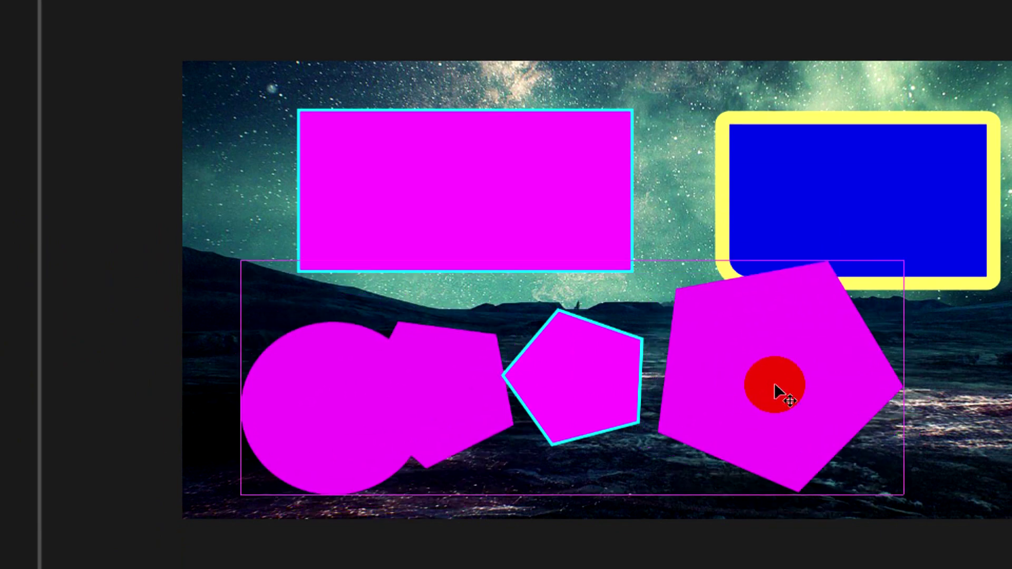
{"action": "left_click", "coordinate": [783, 427]}
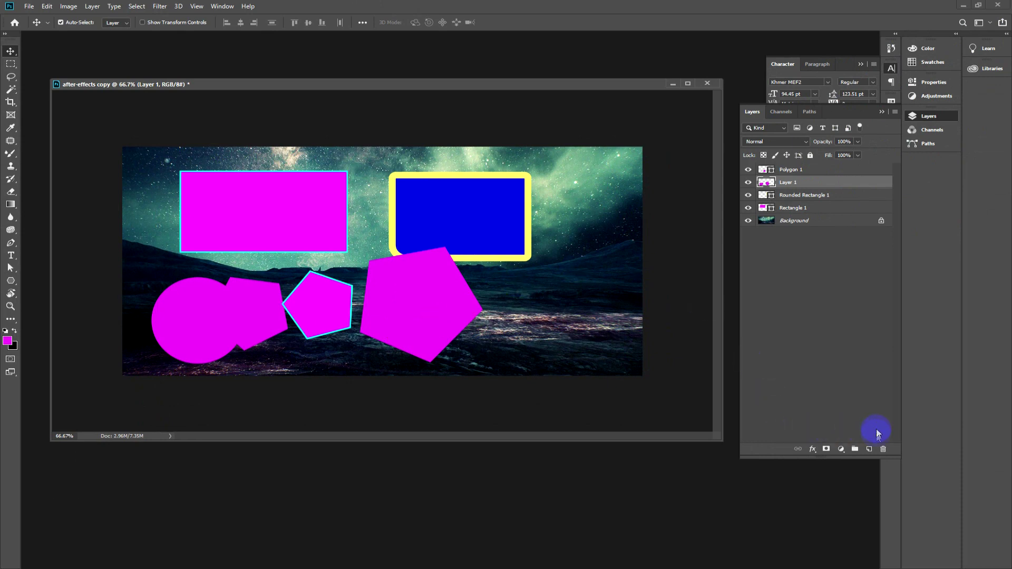
Add a new layer, draw a pentagon on it, and move it lower right.
{"action": "left_click", "coordinate": [869, 450]}
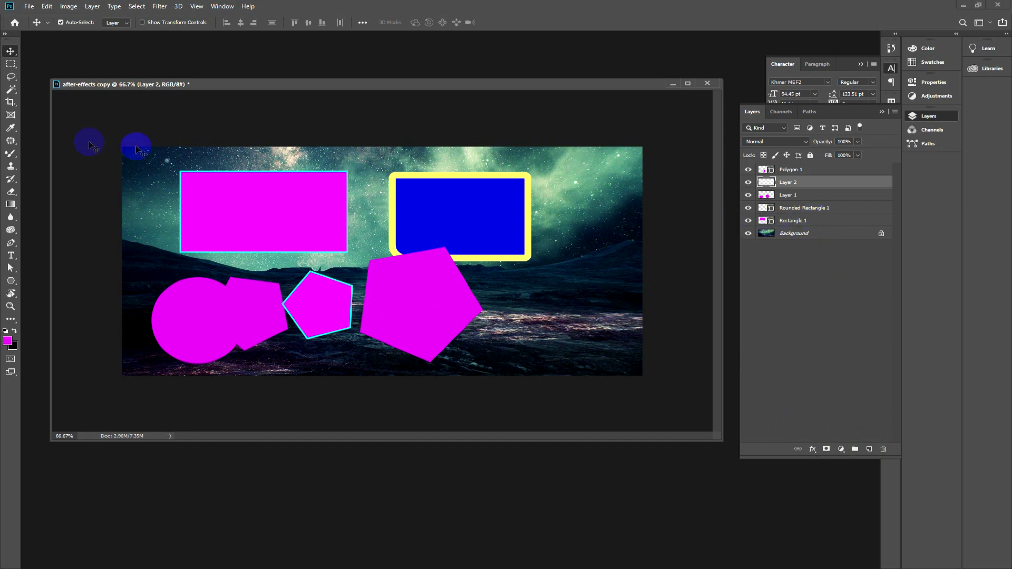
{"action": "left_click", "coordinate": [9, 282]}
{"action": "left_click_drag", "start_coordinate": [482, 199], "coordinate": [540, 225]}
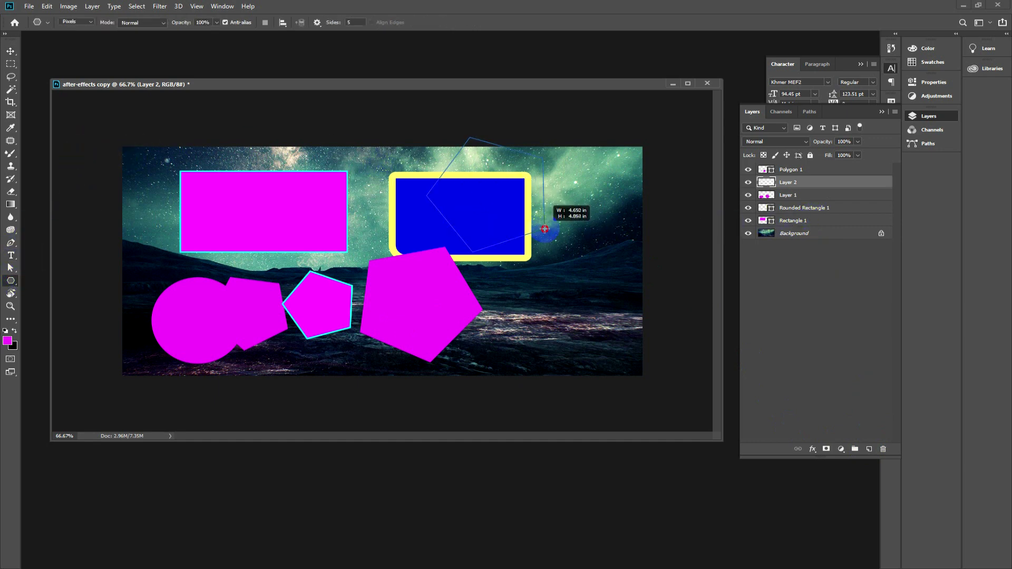
{"action": "left_click", "coordinate": [9, 52]}
{"action": "mouse_move", "coordinate": [488, 192]}
{"action": "left_mouse_down"}
{"action": "mouse_move", "coordinate": [551, 245]}
{"action": "mouse_move", "coordinate": [564, 276]}
{"action": "left_mouse_up"}
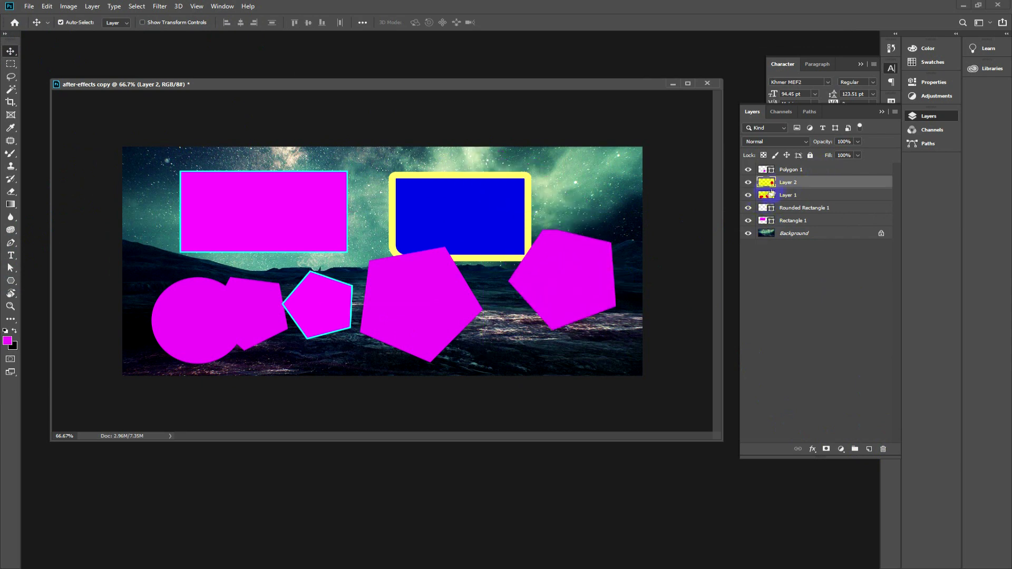
{"action": "left_click_drag", "start_coordinate": [564, 277], "coordinate": [537, 295]}
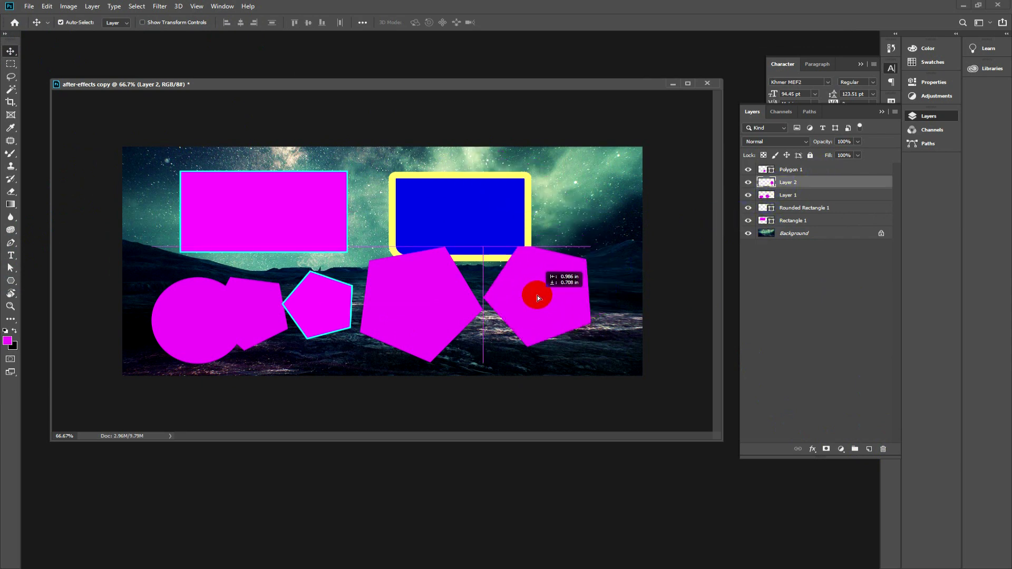
Delete Layer 2, Layer 1 and Rounded Rectangle 1, then choose the Custom Shape Tool.
{"action": "key", "text": "Delete"}
{"action": "key", "text": "Delete"}
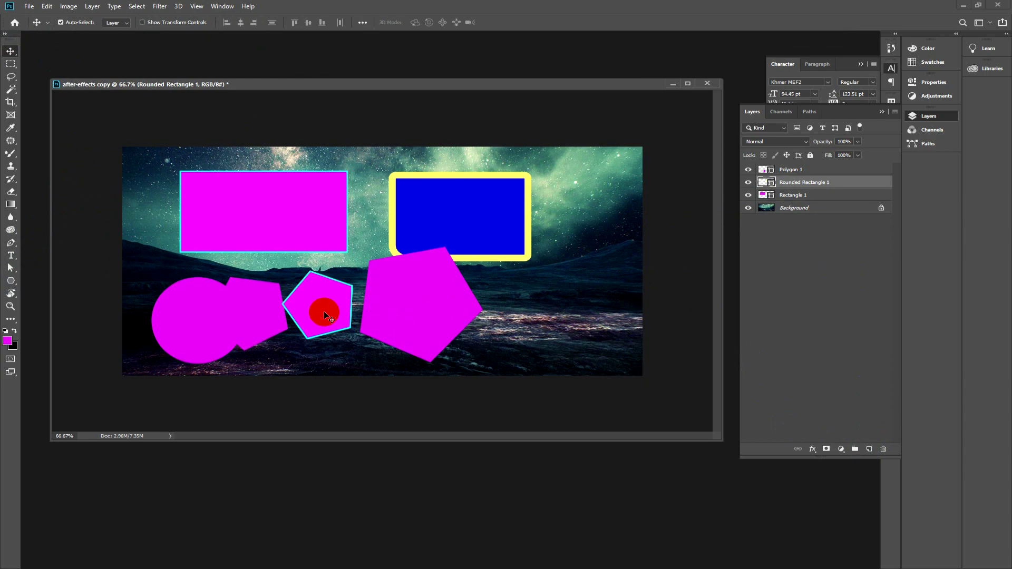
{"action": "key", "text": "Delete"}
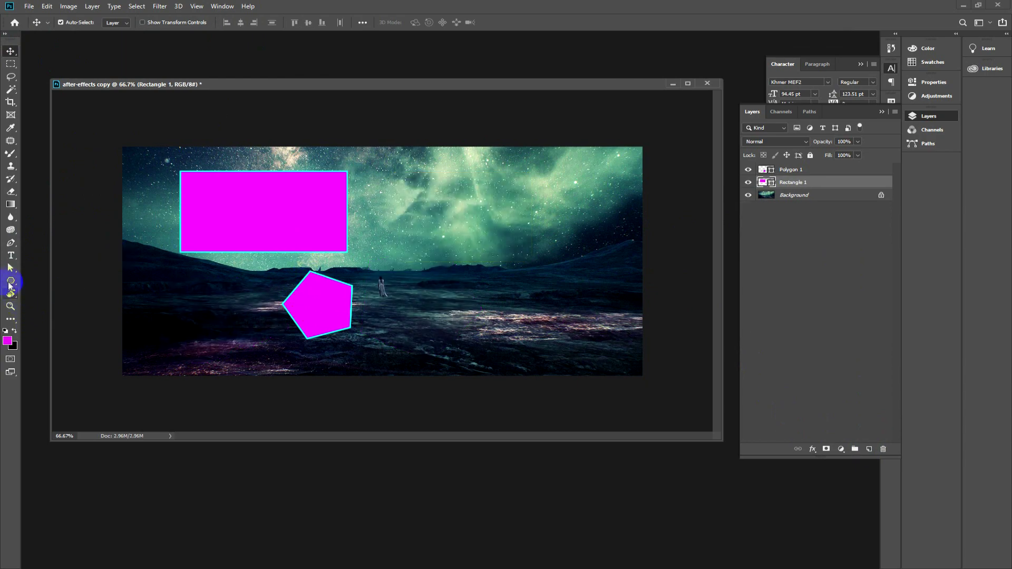
{"action": "left_click_drag", "start_coordinate": [9, 282], "coordinate": [73, 328]}
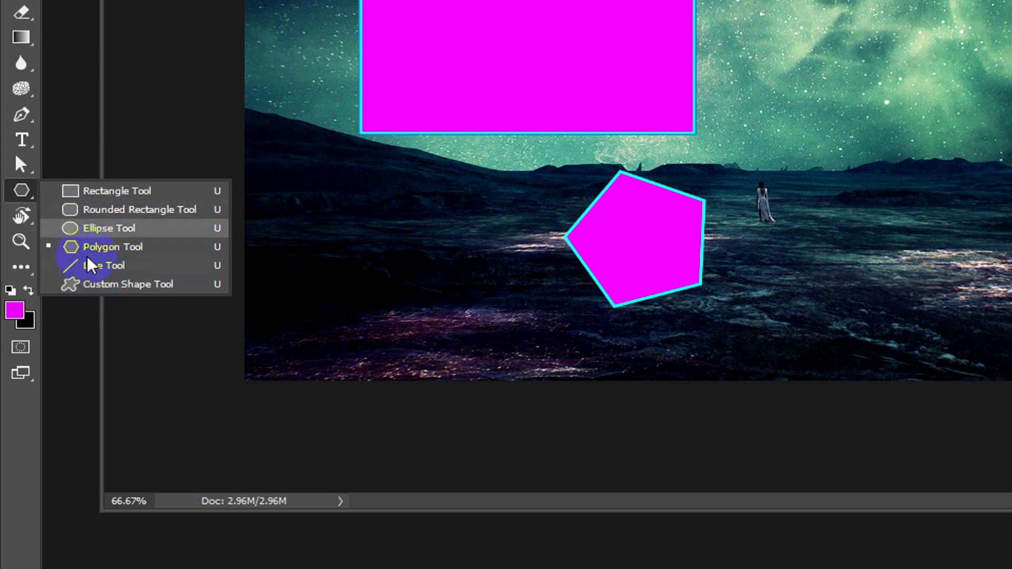
{"action": "left_click", "coordinate": [114, 287]}
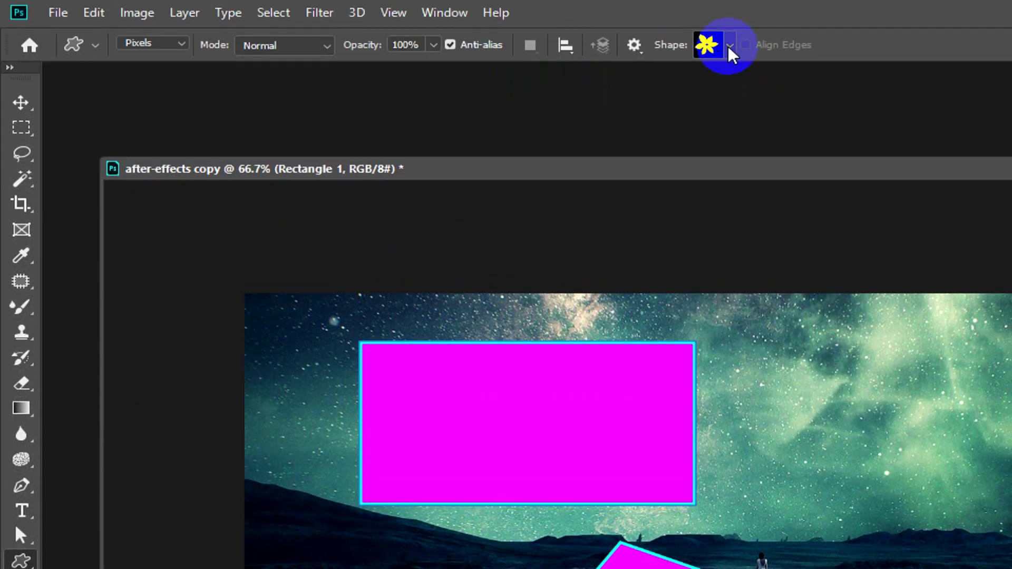
Browse the custom Shape picker and load the All shape set from its gear menu.
{"action": "left_click", "coordinate": [730, 46]}
{"action": "left_click", "coordinate": [708, 105]}
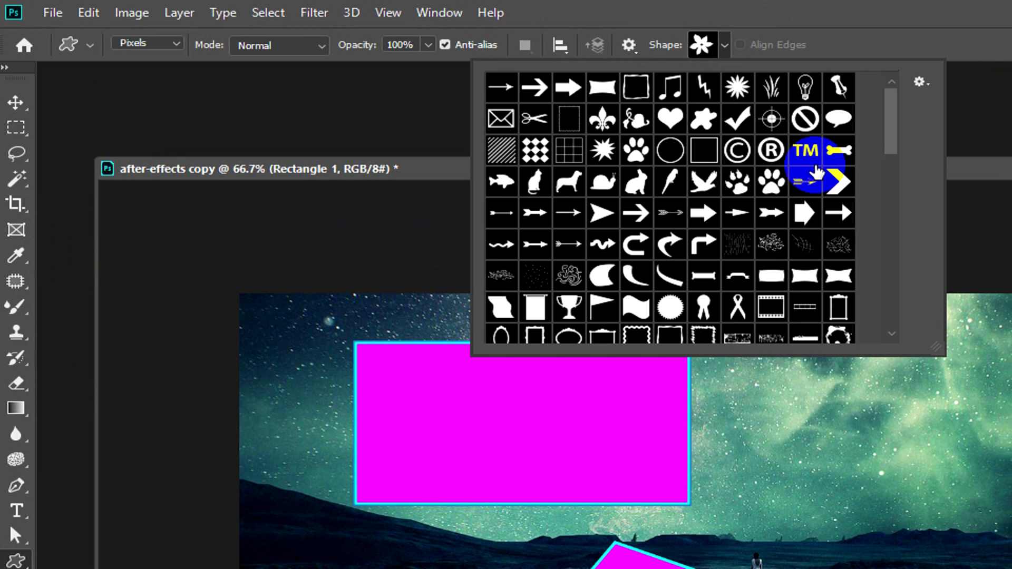
{"action": "mouse_move", "coordinate": [802, 223]}
{"action": "left_mouse_down"}
{"action": "mouse_move", "coordinate": [789, 343]}
{"action": "mouse_move", "coordinate": [801, 100]}
{"action": "left_mouse_up"}
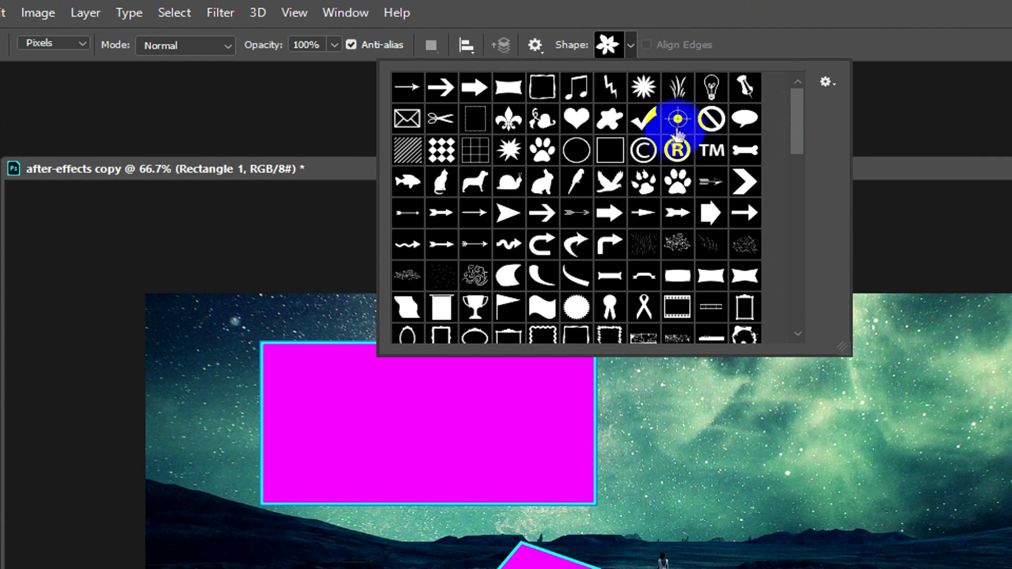
{"action": "mouse_move", "coordinate": [793, 138]}
{"action": "left_mouse_down"}
{"action": "mouse_move", "coordinate": [788, 253]}
{"action": "mouse_move", "coordinate": [803, 88]}
{"action": "left_mouse_up"}
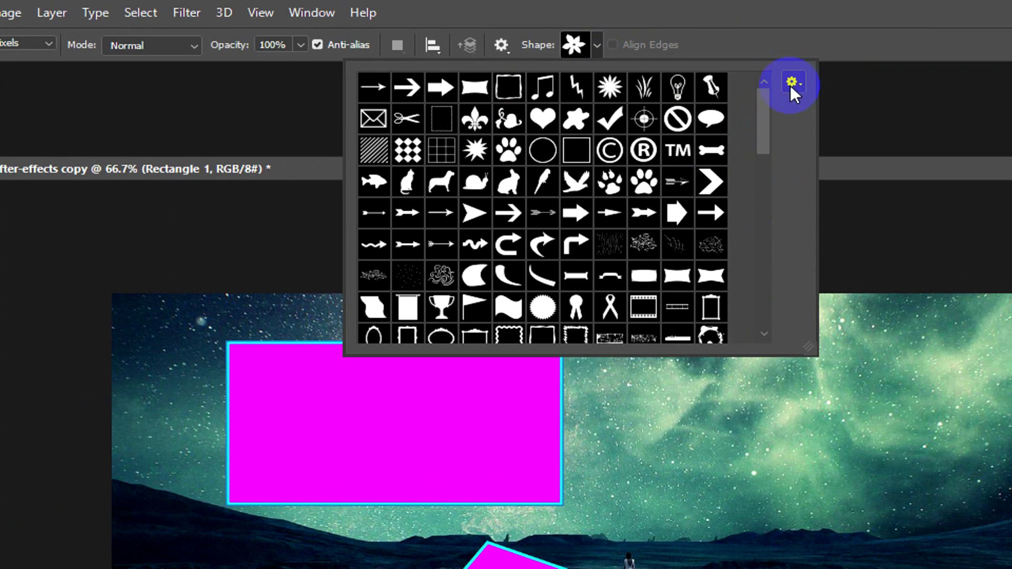
{"action": "left_click", "coordinate": [791, 84]}
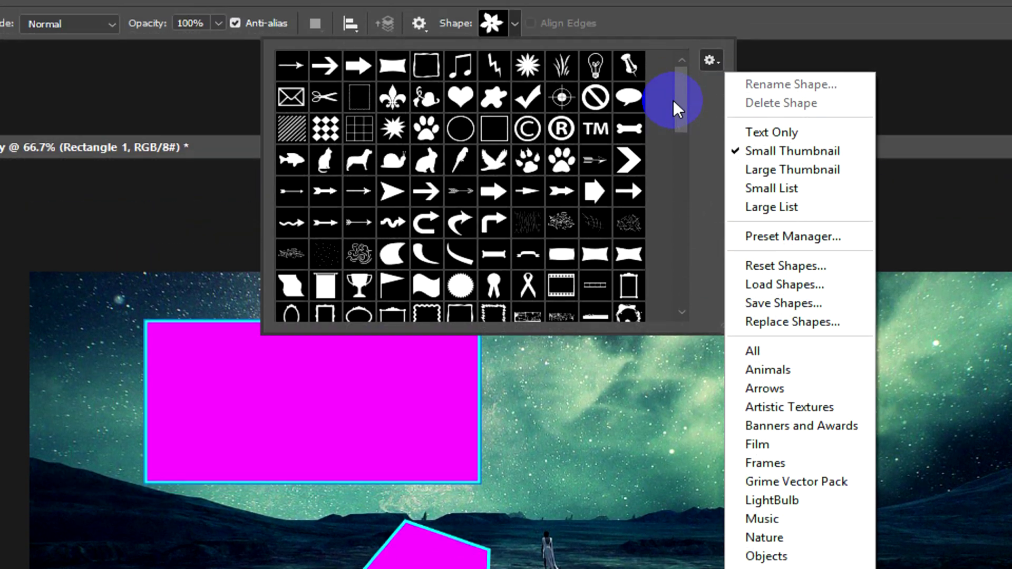
{"action": "left_click", "coordinate": [677, 109]}
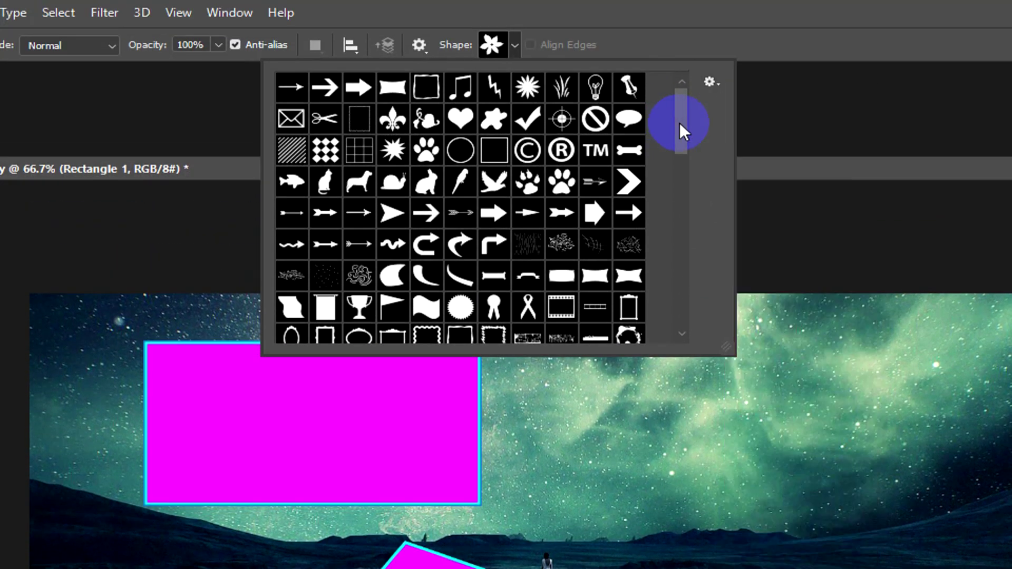
{"action": "left_click", "coordinate": [708, 62]}
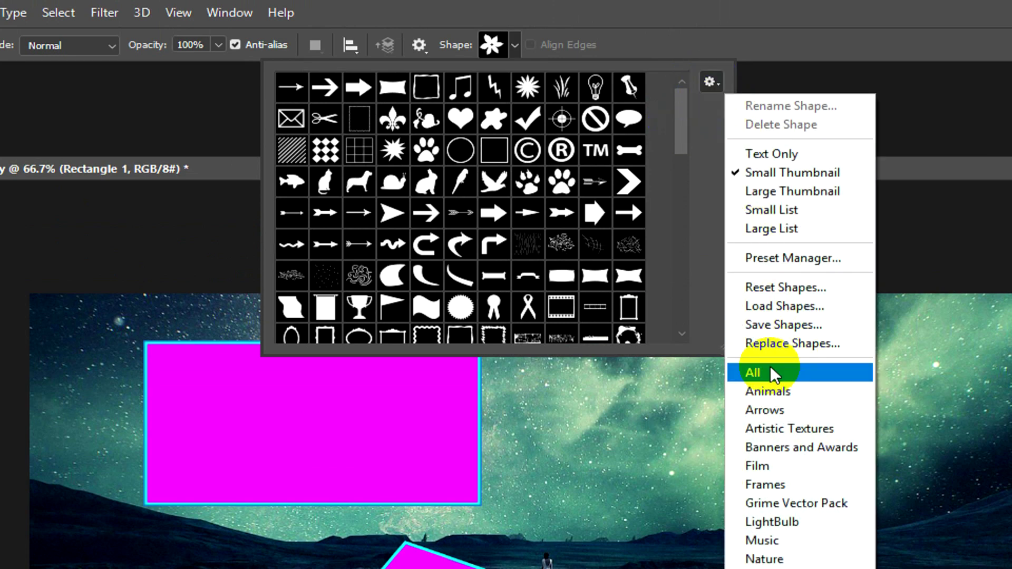
{"action": "left_click", "coordinate": [769, 373]}
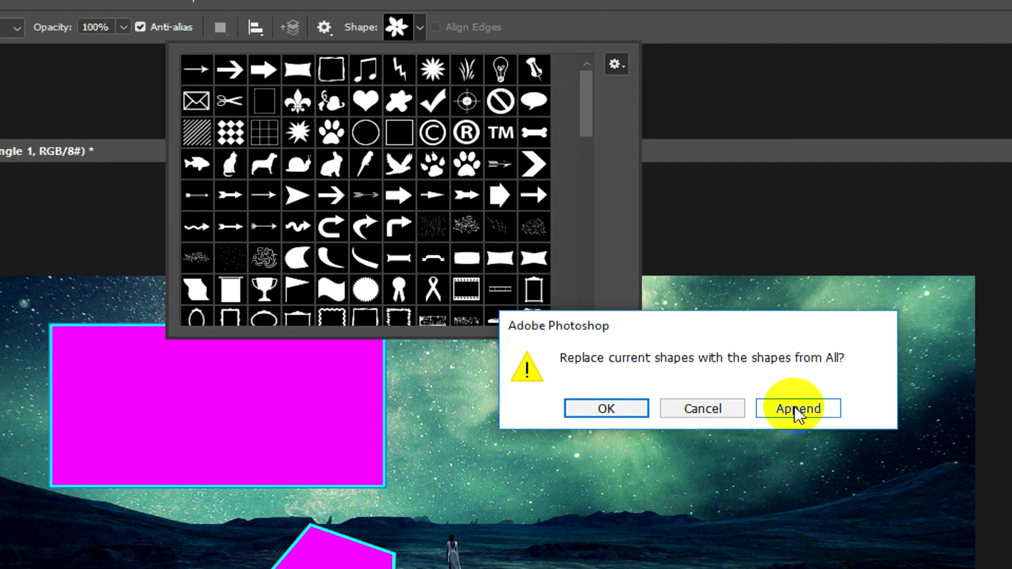
Keep the current shapes, select the thought-bubble, and set the tool mode to Shape.
{"action": "left_click", "coordinate": [701, 412]}
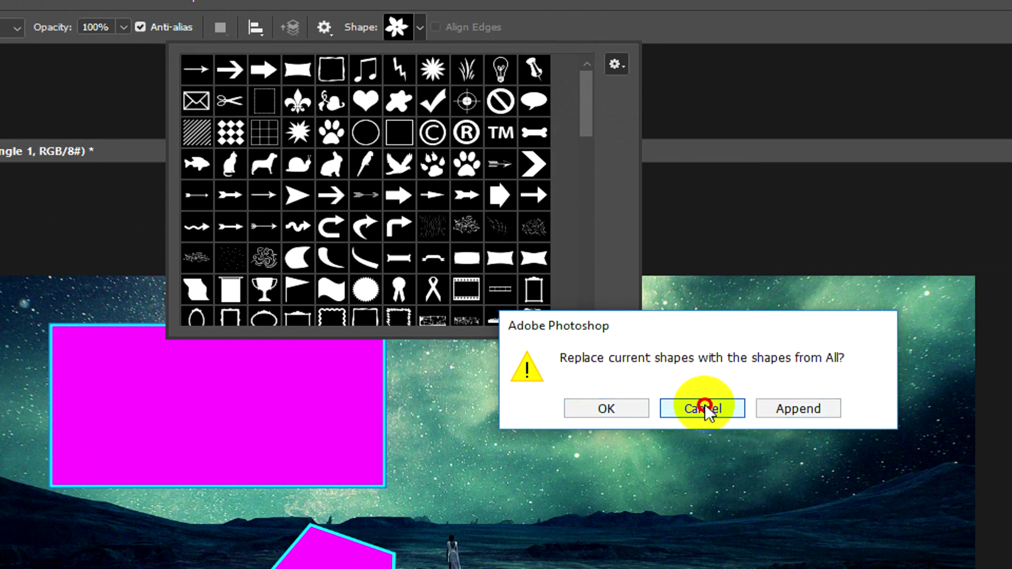
{"action": "left_click", "coordinate": [705, 408]}
{"action": "left_click_drag", "start_coordinate": [587, 135], "coordinate": [575, 286]}
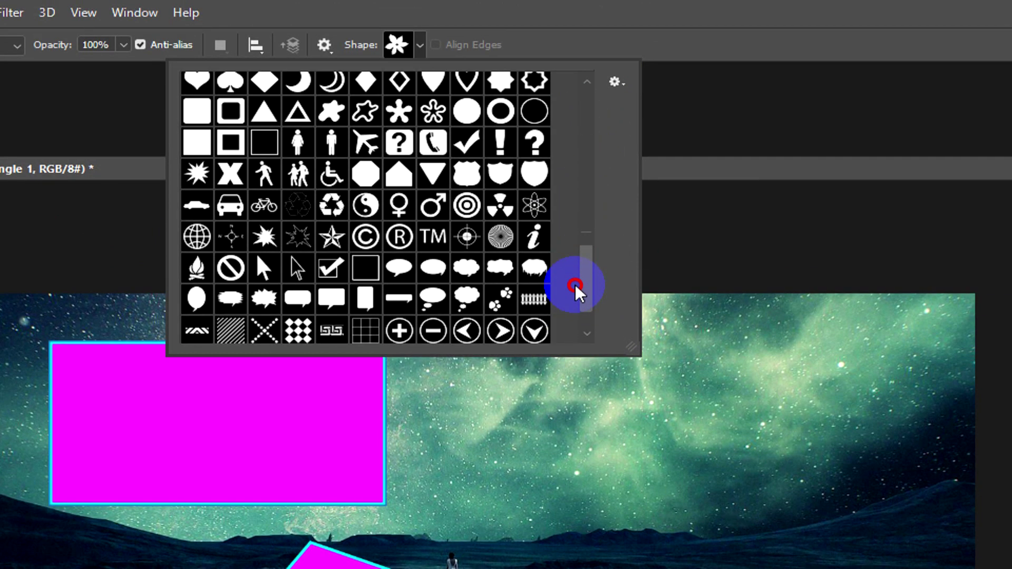
{"action": "left_click", "coordinate": [464, 297]}
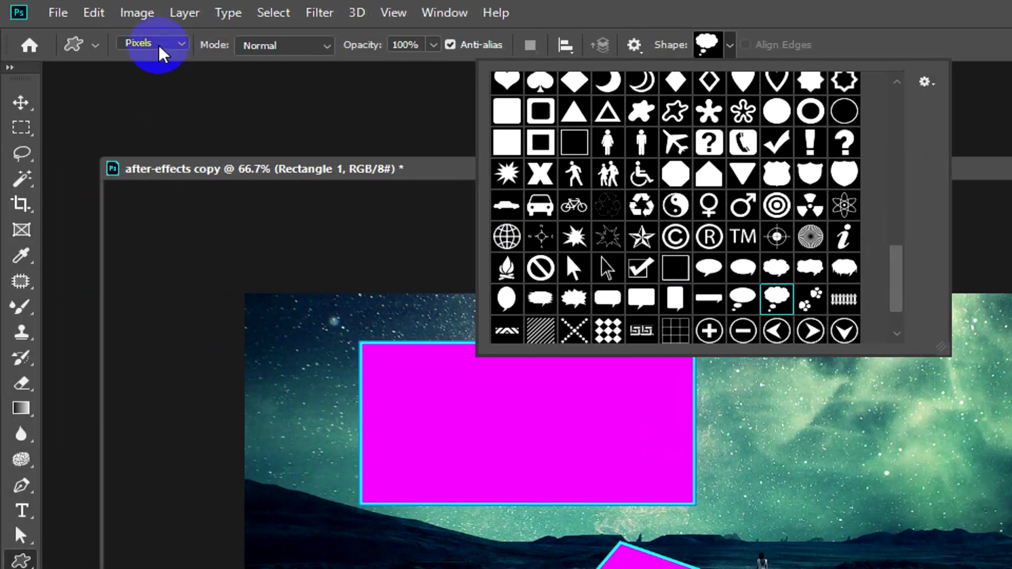
{"action": "left_click", "coordinate": [152, 43]}
{"action": "left_click", "coordinate": [139, 60]}
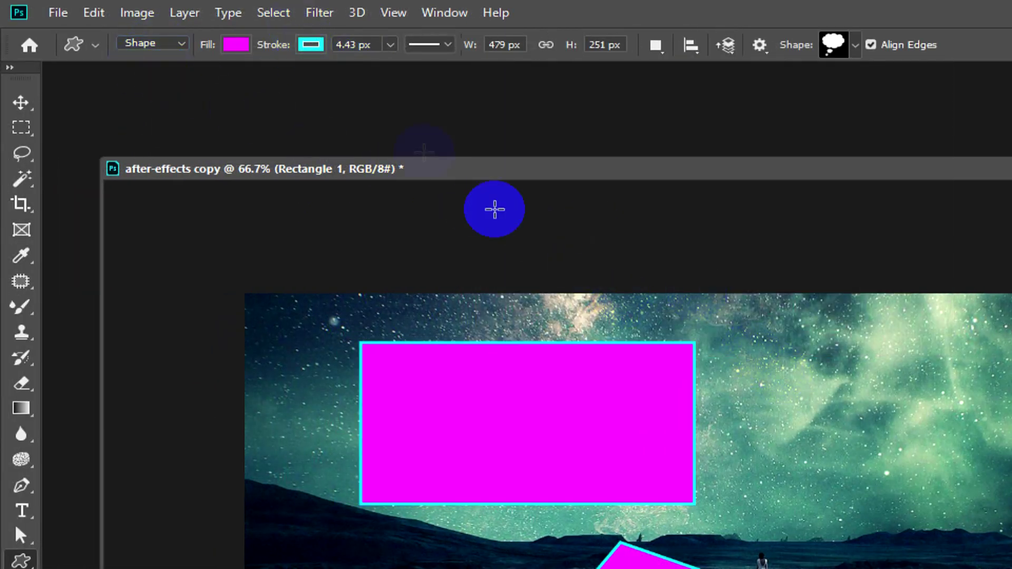
Draw a thought-bubble cloud and move it up into the upper-right sky.
{"action": "mouse_move", "coordinate": [660, 319]}
{"action": "left_mouse_down"}
{"action": "mouse_move", "coordinate": [832, 445]}
{"action": "mouse_move", "coordinate": [800, 406]}
{"action": "left_mouse_up"}
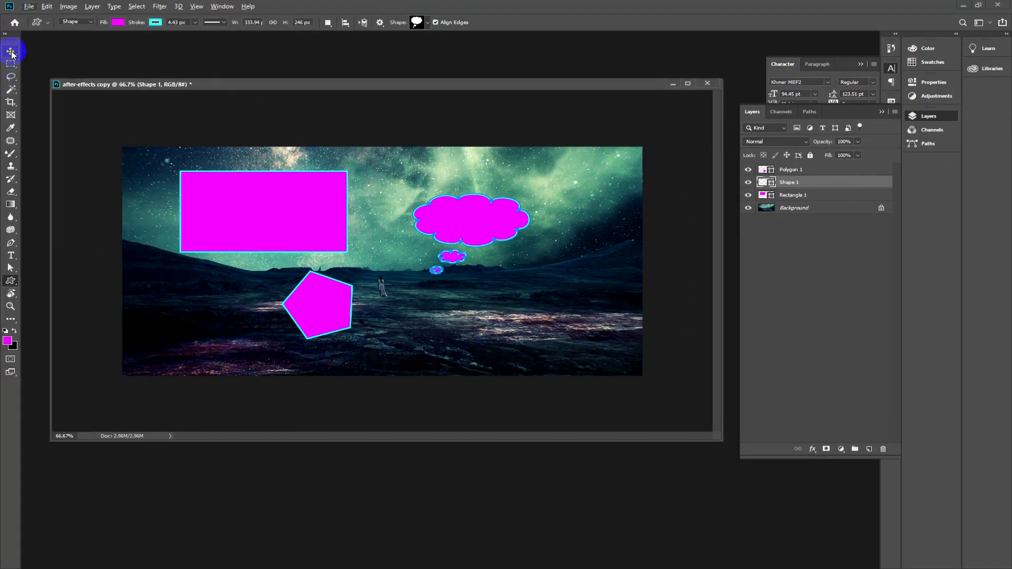
{"action": "left_click", "coordinate": [11, 51]}
{"action": "left_click_drag", "start_coordinate": [470, 226], "coordinate": [522, 213]}
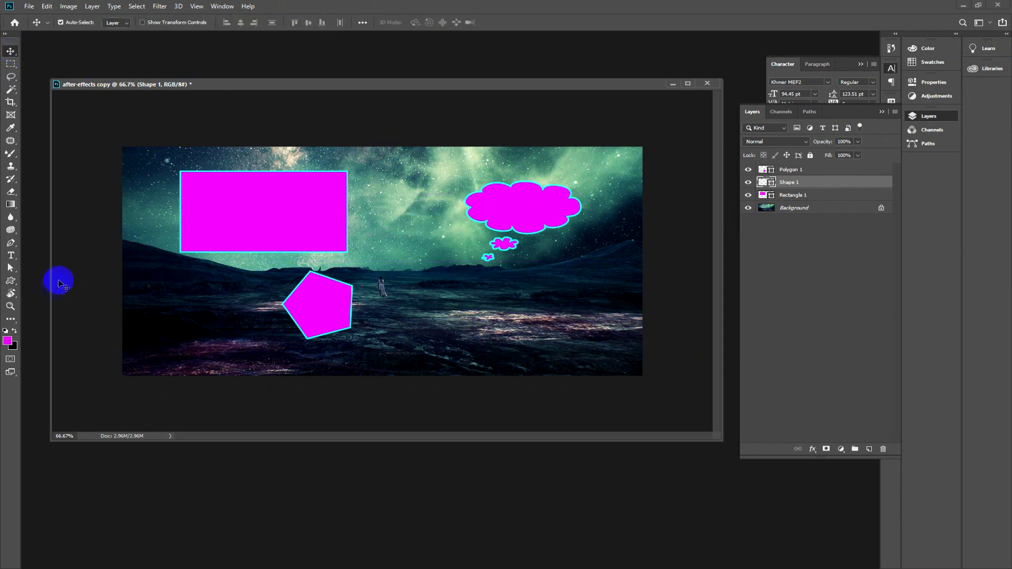
Pick the spiky speech-burst shape and draw it on the lower-right ground.
{"action": "right_click", "coordinate": [10, 282]}
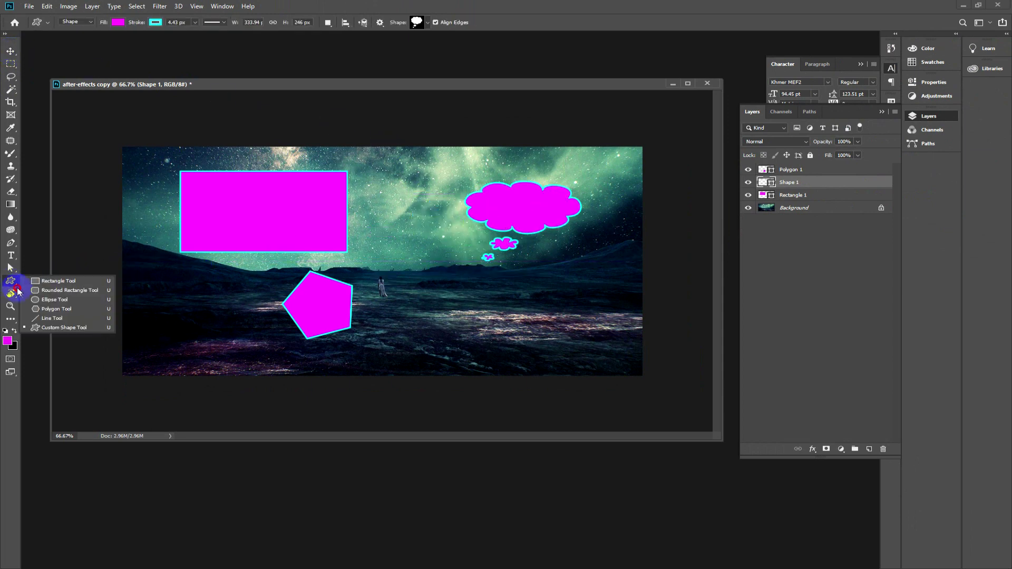
{"action": "left_click", "coordinate": [47, 329]}
{"action": "left_click", "coordinate": [427, 23]}
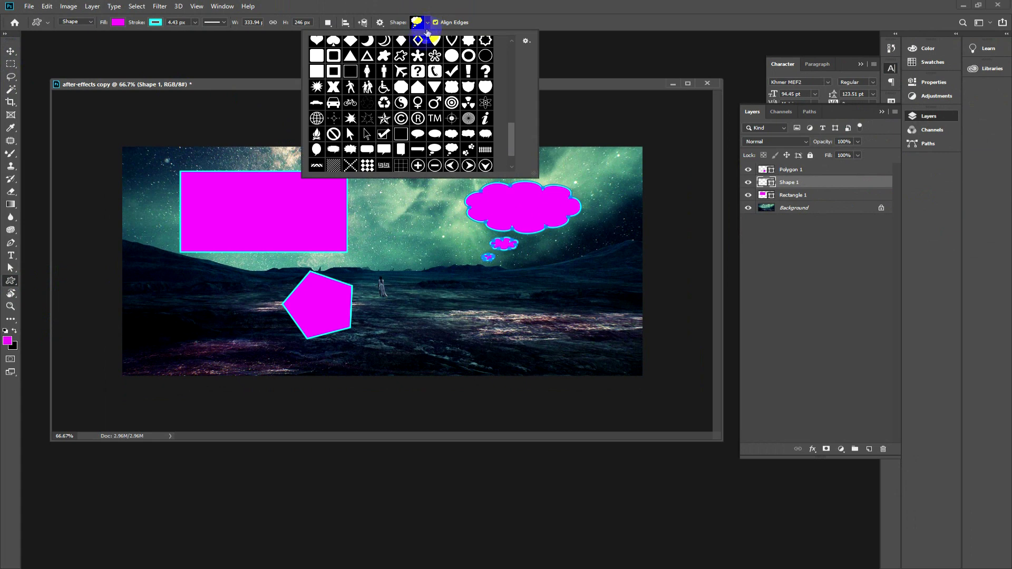
{"action": "left_click_drag", "start_coordinate": [511, 138], "coordinate": [511, 152]}
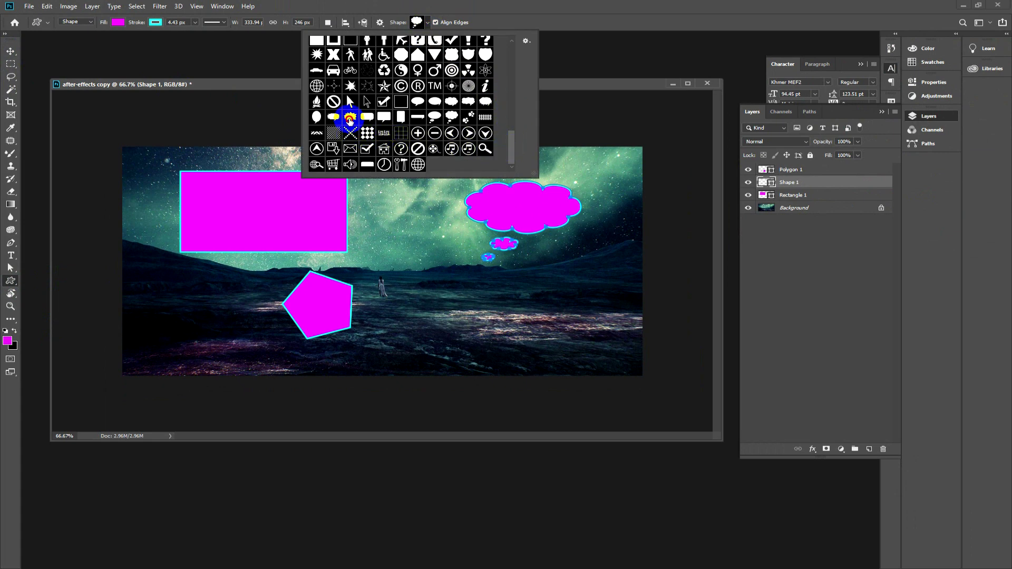
{"action": "left_click", "coordinate": [421, 295]}
{"action": "left_click_drag", "start_coordinate": [413, 280], "coordinate": [551, 361]}
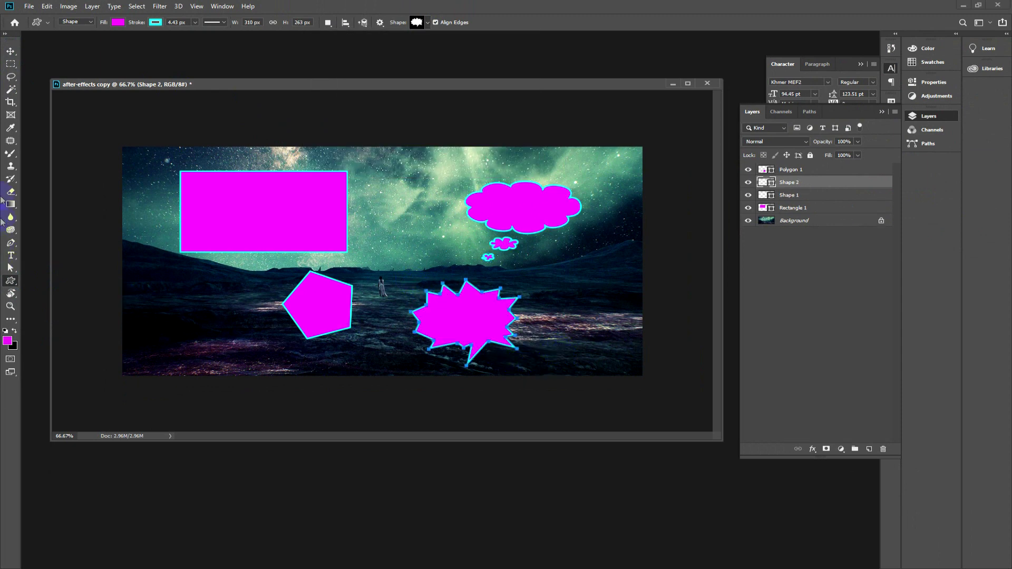
{"action": "left_click", "coordinate": [10, 52]}
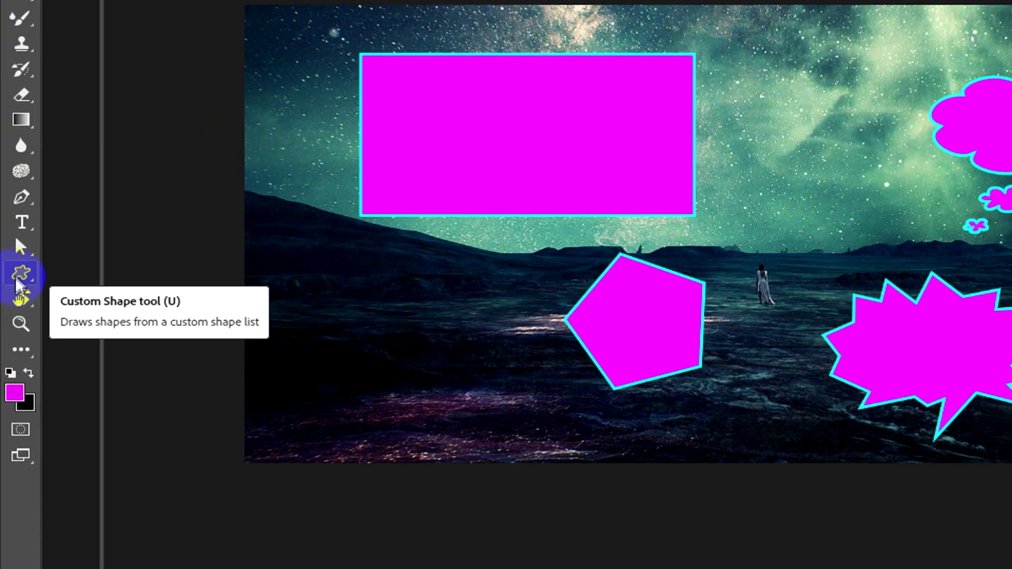
Pick the campfire custom shape and draw it in the sky above the figure.
{"action": "right_click", "coordinate": [10, 283]}
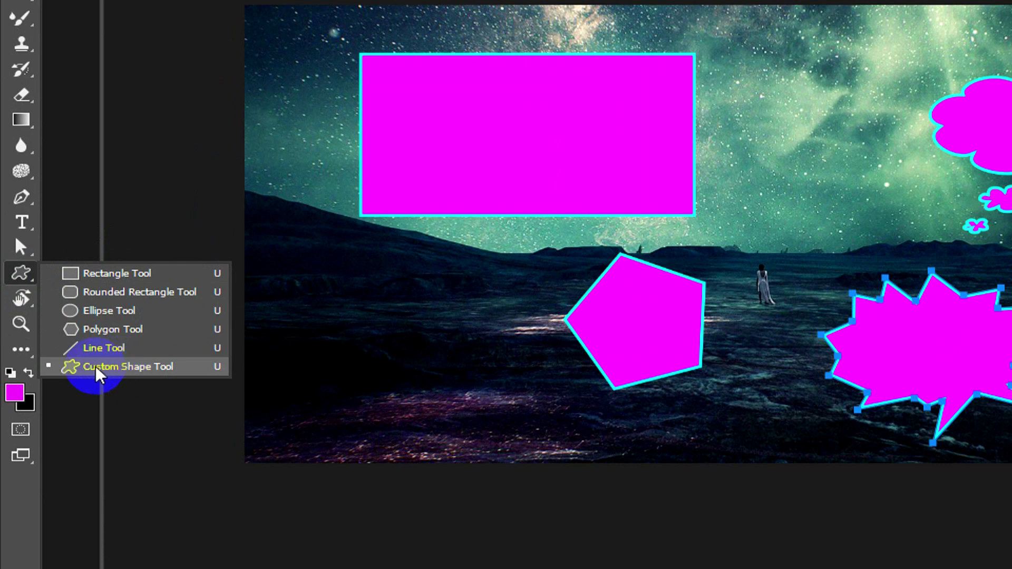
{"action": "left_click", "coordinate": [124, 371]}
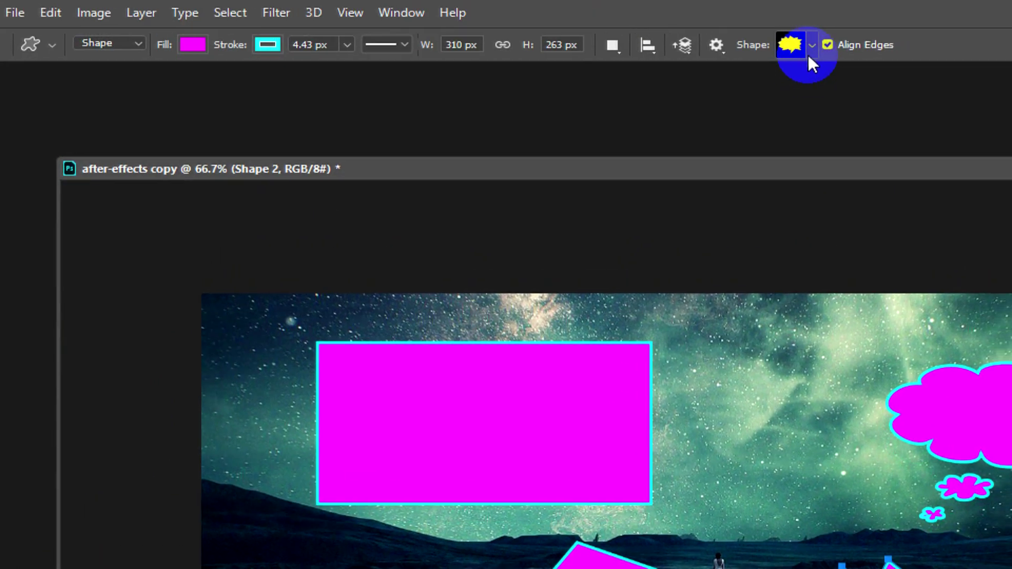
{"action": "left_click", "coordinate": [802, 46]}
{"action": "left_click", "coordinate": [606, 237]}
{"action": "left_click", "coordinate": [582, 203]}
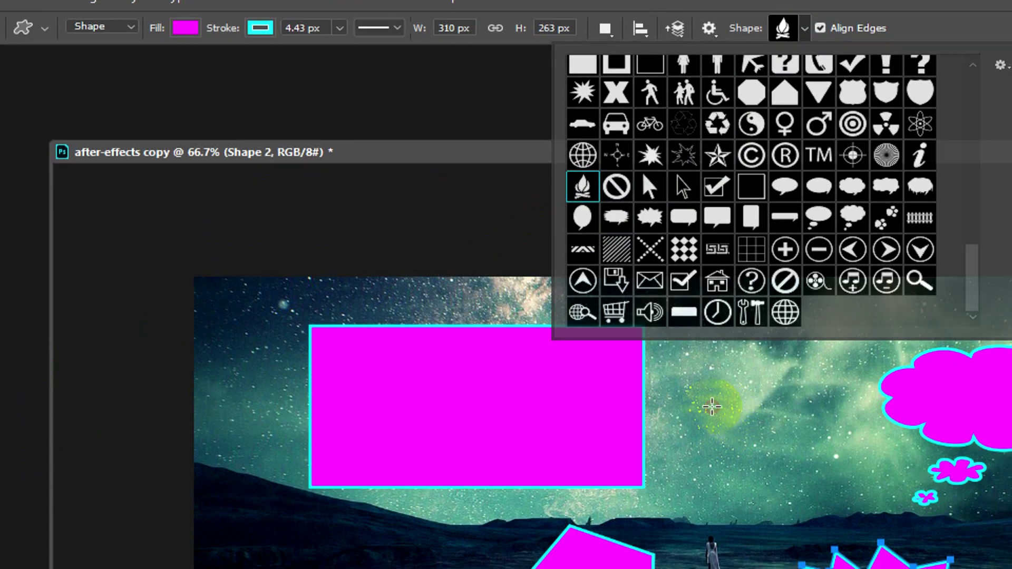
{"action": "left_click_drag", "start_coordinate": [711, 405], "coordinate": [805, 530]}
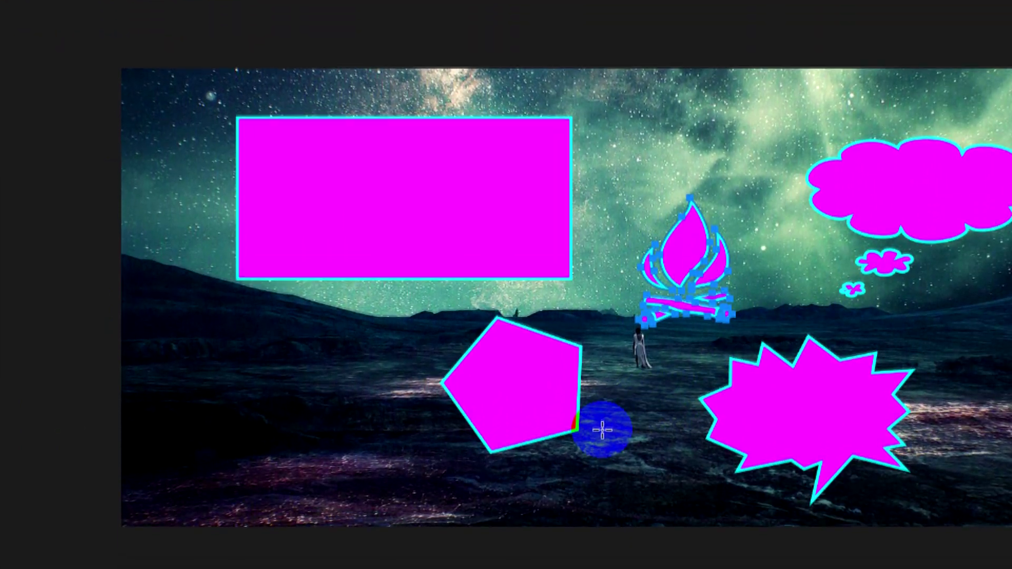
{"action": "left_click", "coordinate": [574, 473]}
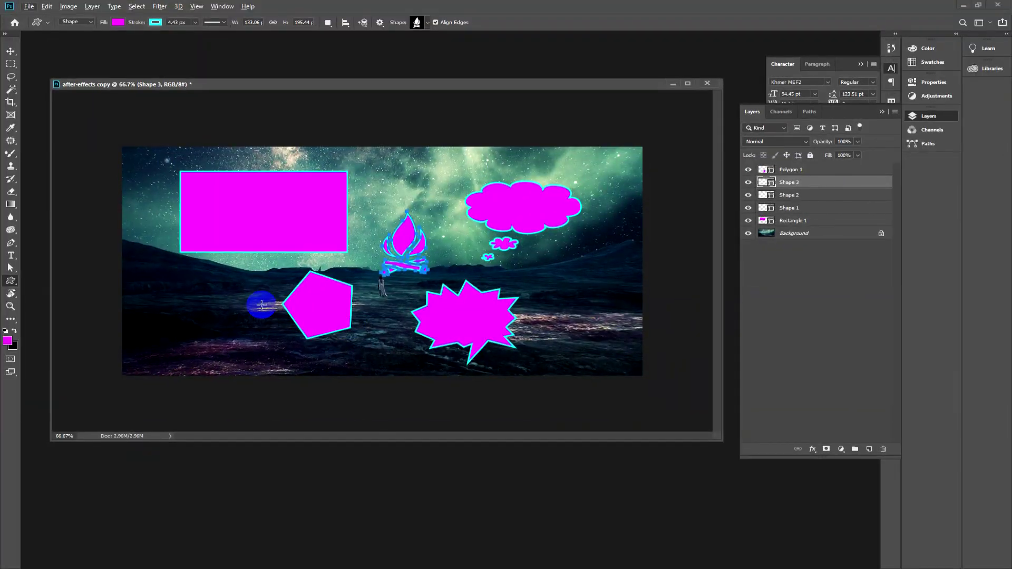
{"action": "left_click", "coordinate": [117, 23]}
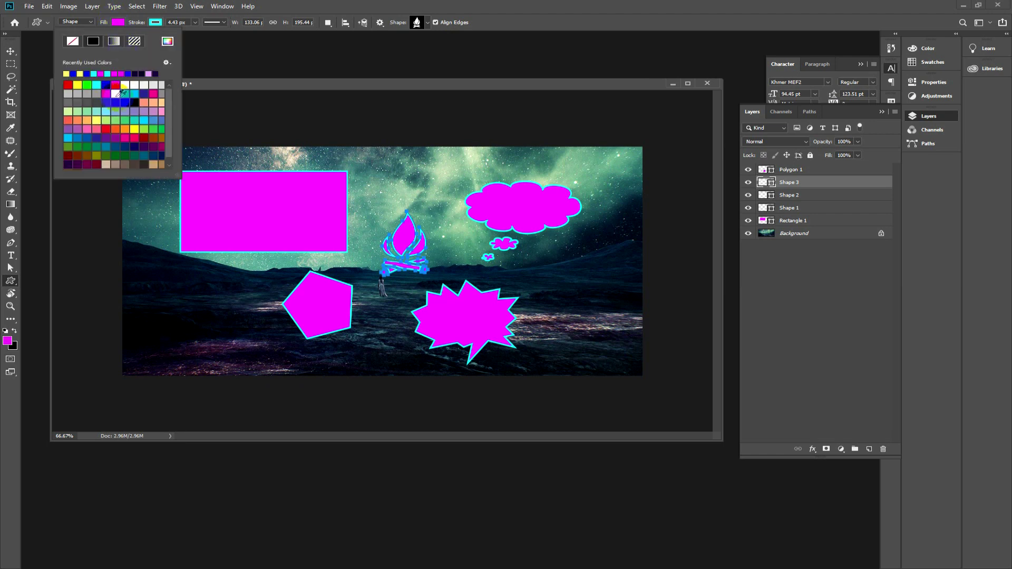
Change Shape 3's fill from magenta to yellow, keeping its stroke unchanged.
{"action": "left_click", "coordinate": [124, 85]}
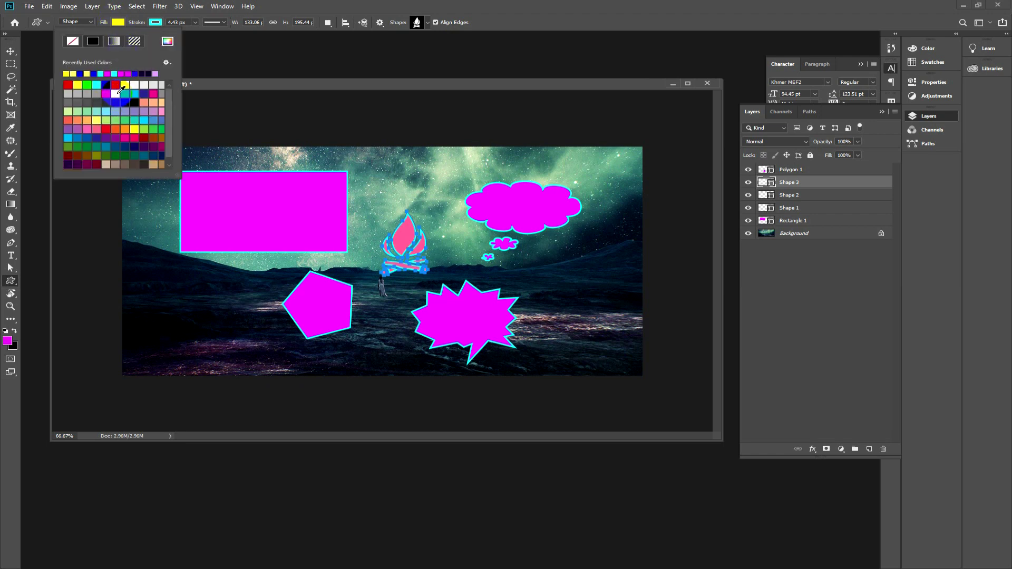
{"action": "left_click", "coordinate": [155, 24]}
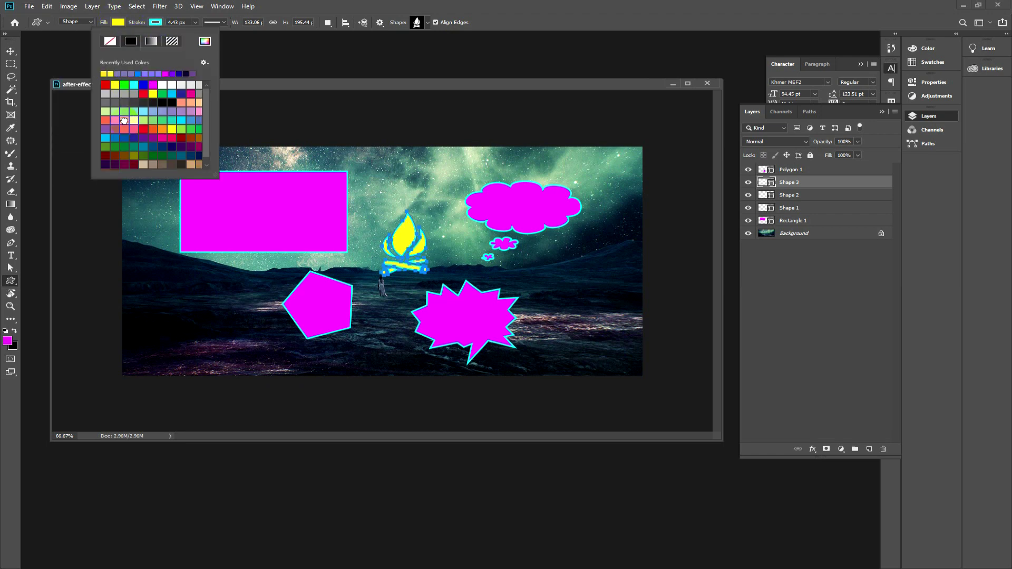
{"action": "left_click", "coordinate": [10, 52]}
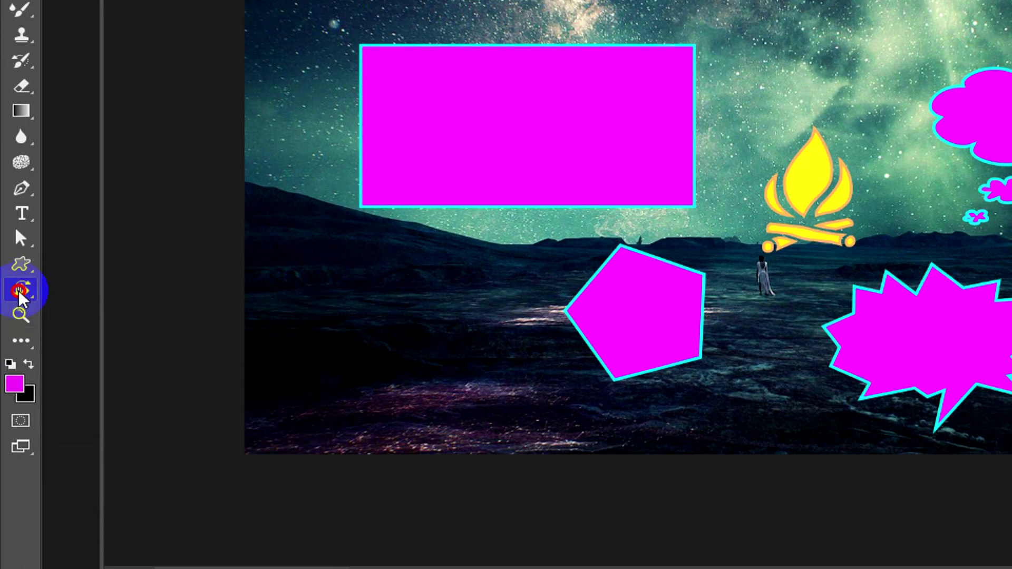
{"action": "left_click", "coordinate": [19, 293]}
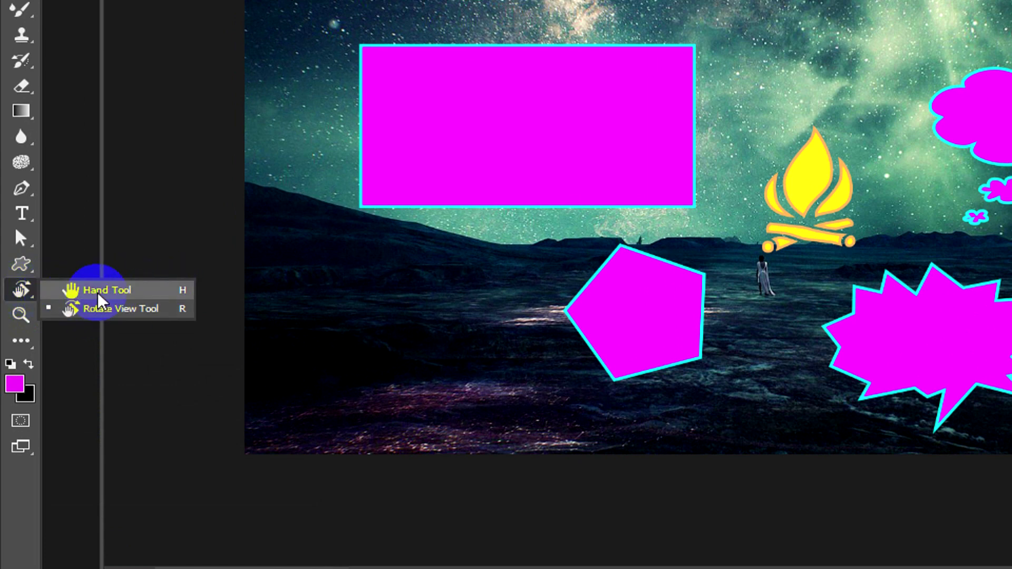
{"action": "left_click", "coordinate": [601, 242]}
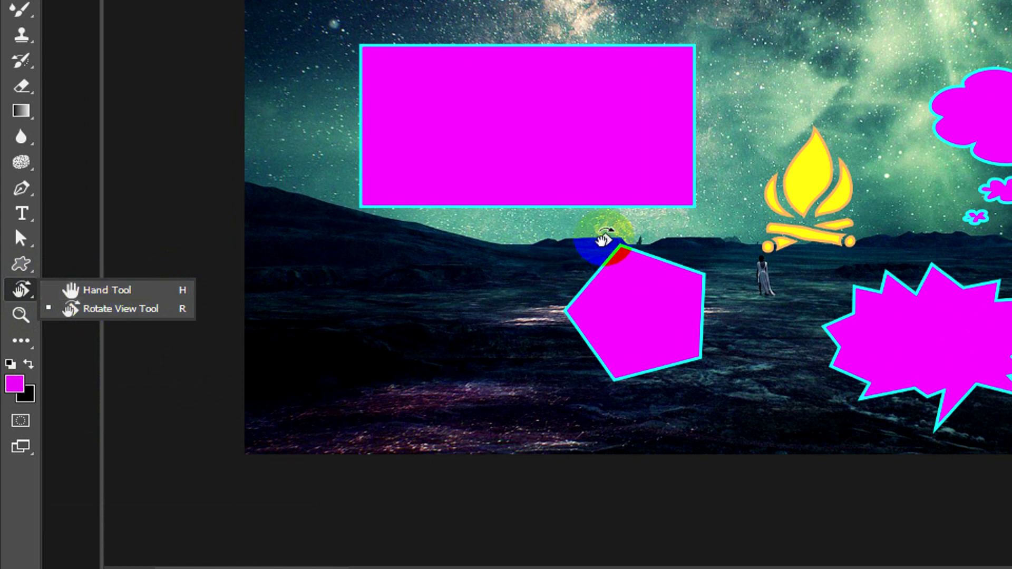
{"action": "left_click", "coordinate": [70, 290]}
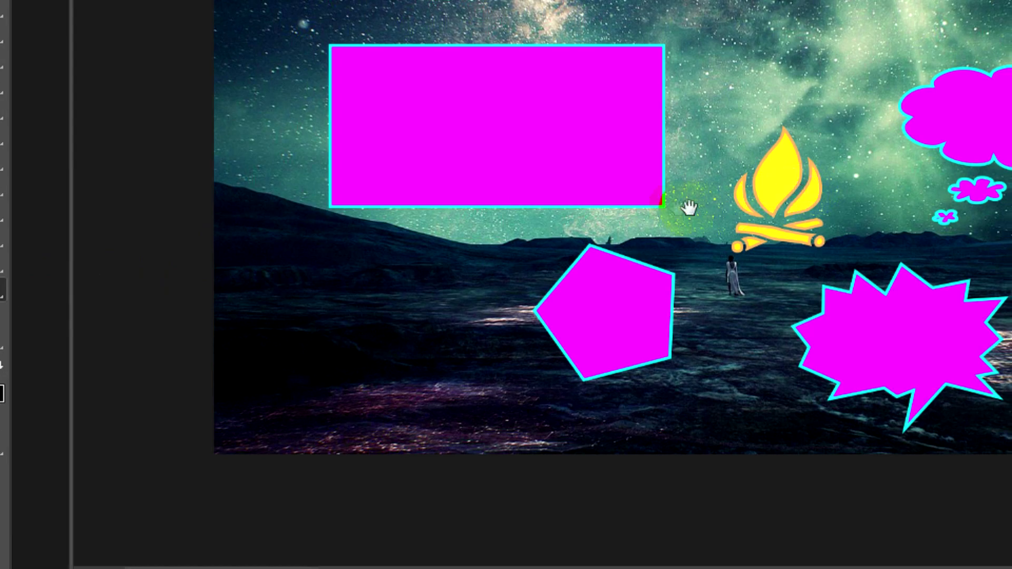
{"action": "left_click", "coordinate": [674, 211]}
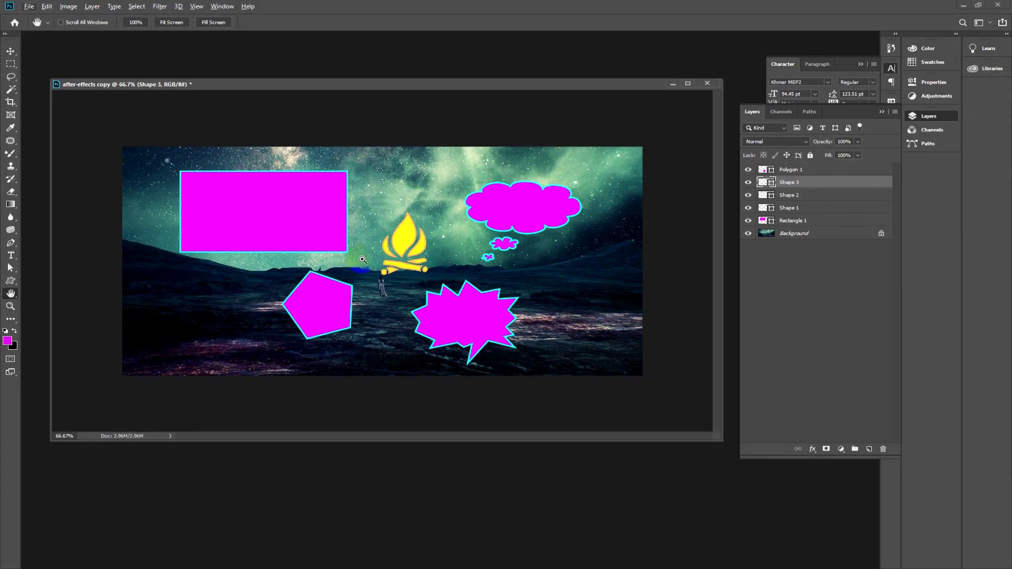
{"action": "left_click", "coordinate": [362, 260]}
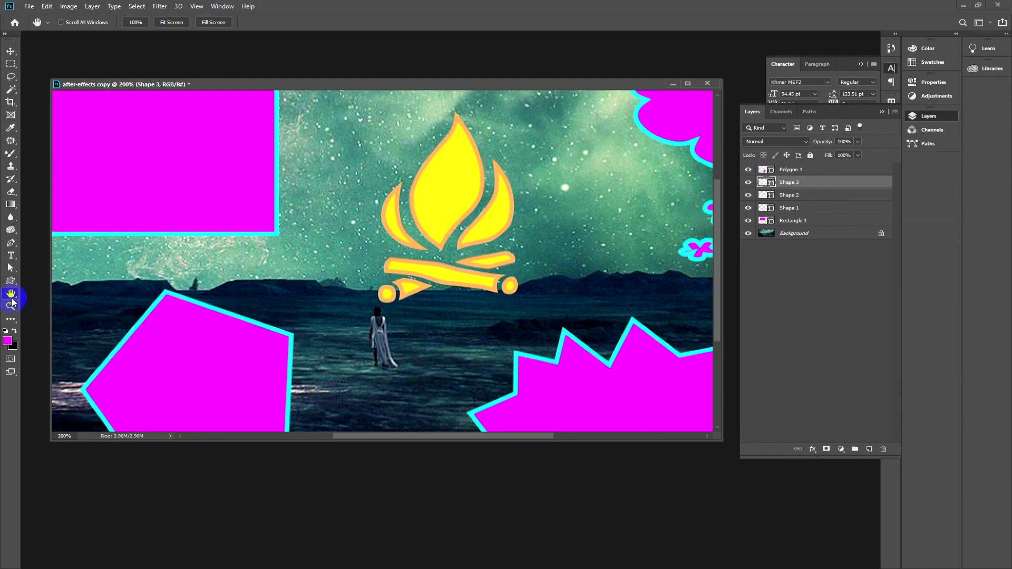
{"action": "left_click_drag", "start_coordinate": [635, 326], "coordinate": [565, 277]}
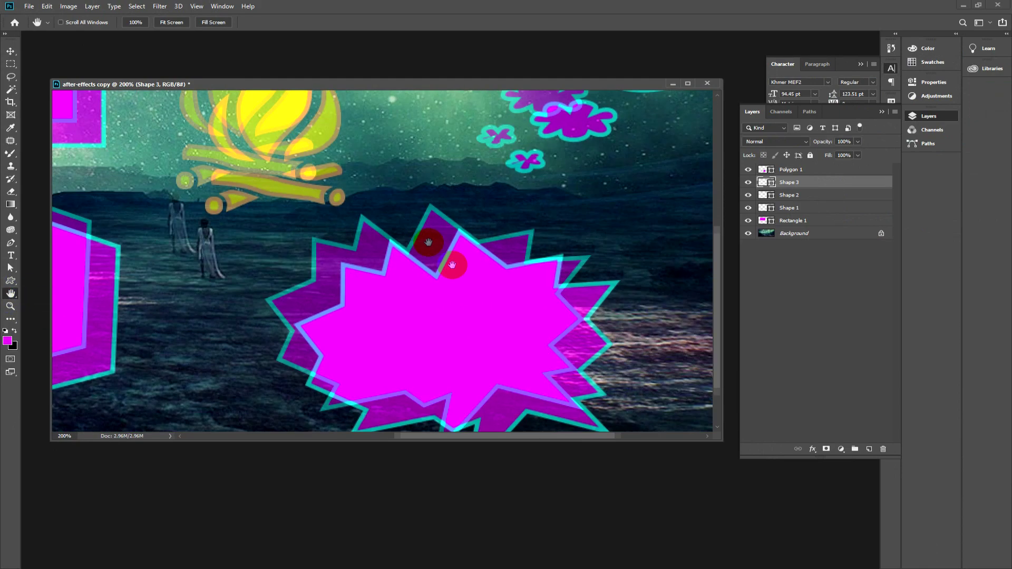
{"action": "left_click_drag", "start_coordinate": [663, 261], "coordinate": [357, 183]}
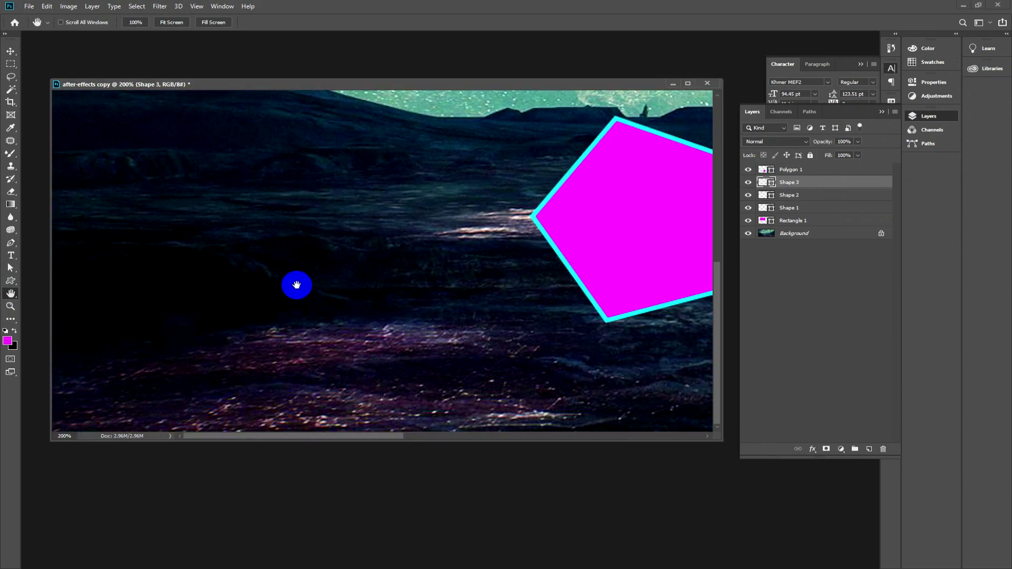
{"action": "key", "text": "ctrl+minus"}
{"action": "key", "text": "ctrl+minus"}
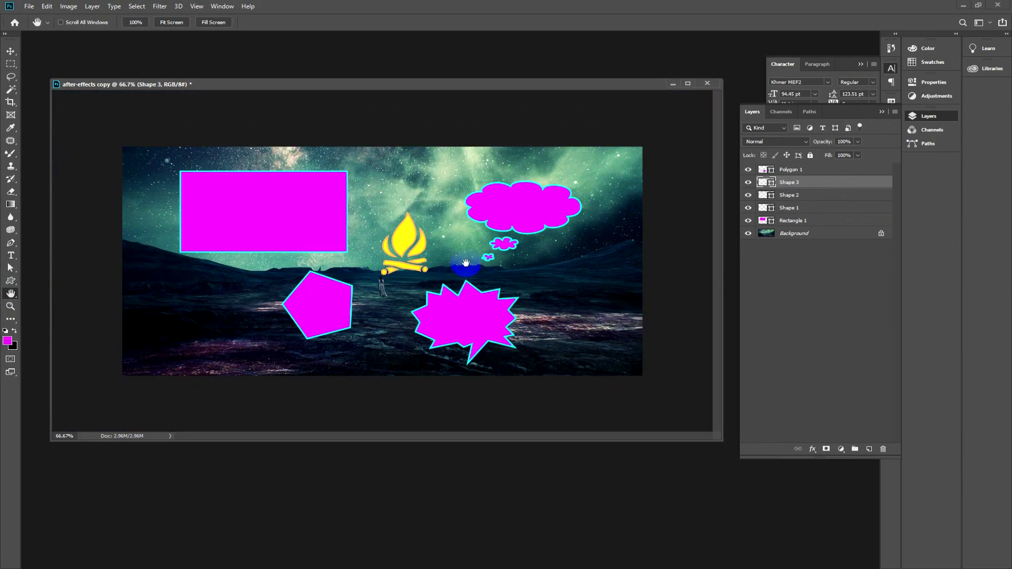
{"action": "left_click", "coordinate": [9, 51]}
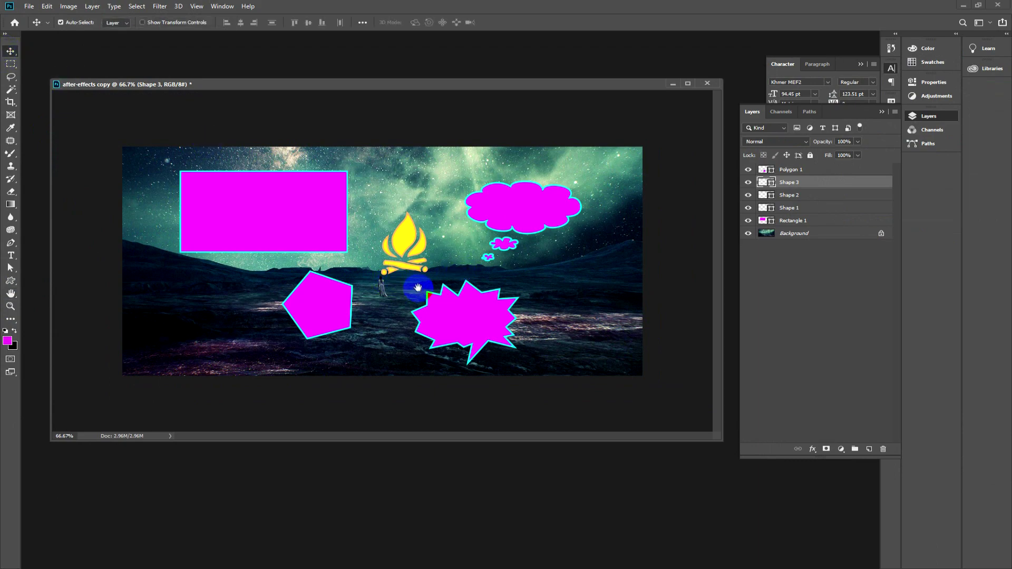
{"action": "key", "text": "ctrl+plus"}
{"action": "key", "text": "ctrl+plus"}
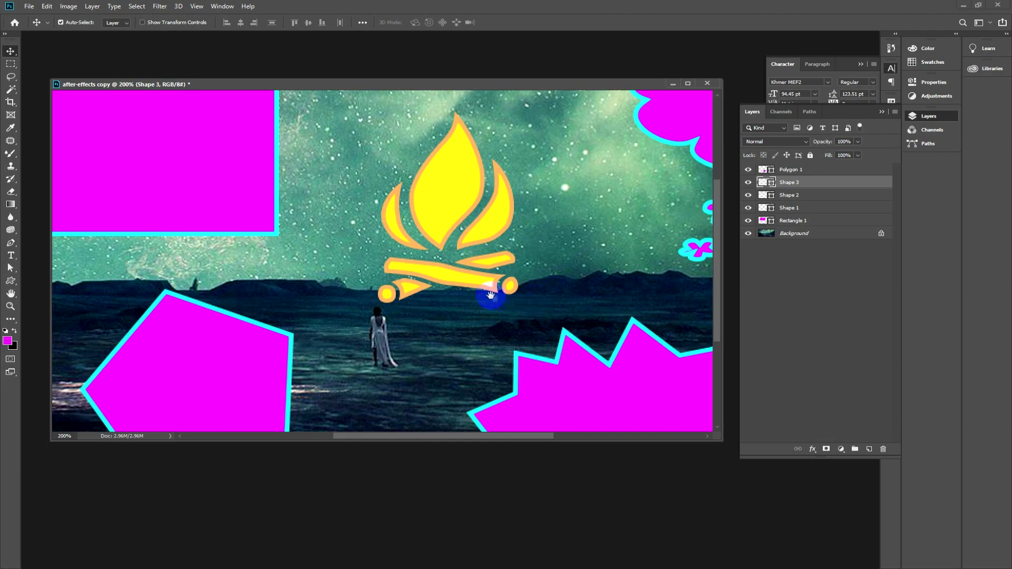
{"action": "left_click_drag", "start_coordinate": [494, 299], "coordinate": [402, 198]}
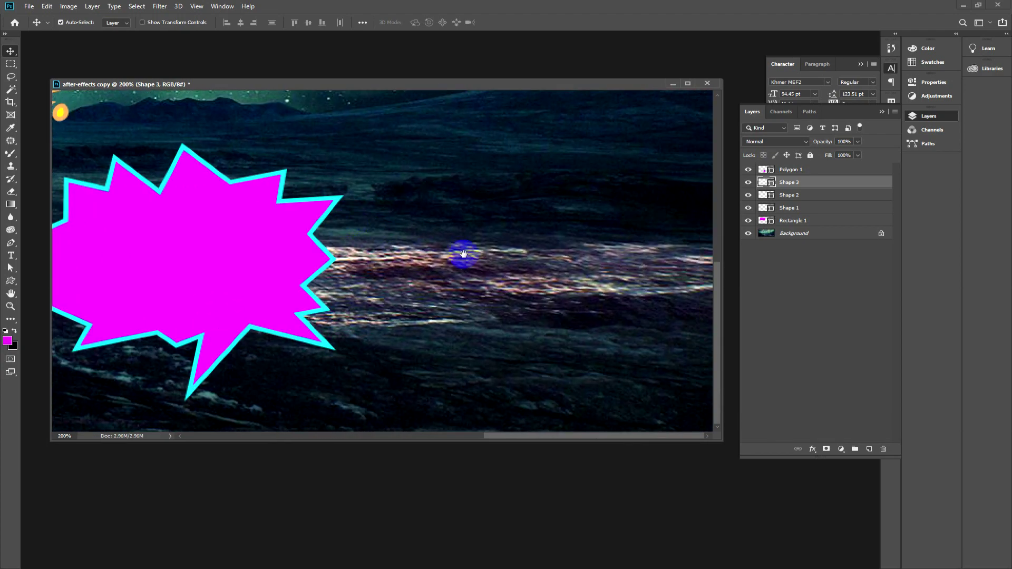
{"action": "left_click_drag", "start_coordinate": [459, 254], "coordinate": [524, 290]}
{"action": "left_click_drag", "start_coordinate": [158, 294], "coordinate": [326, 287]}
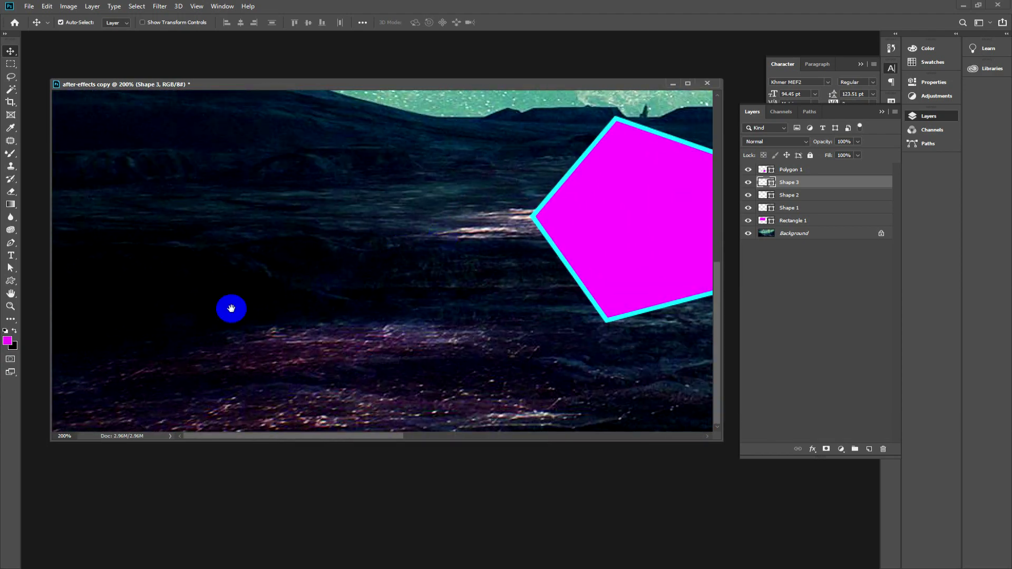
{"action": "left_click", "coordinate": [9, 296]}
{"action": "left_click", "coordinate": [41, 298]}
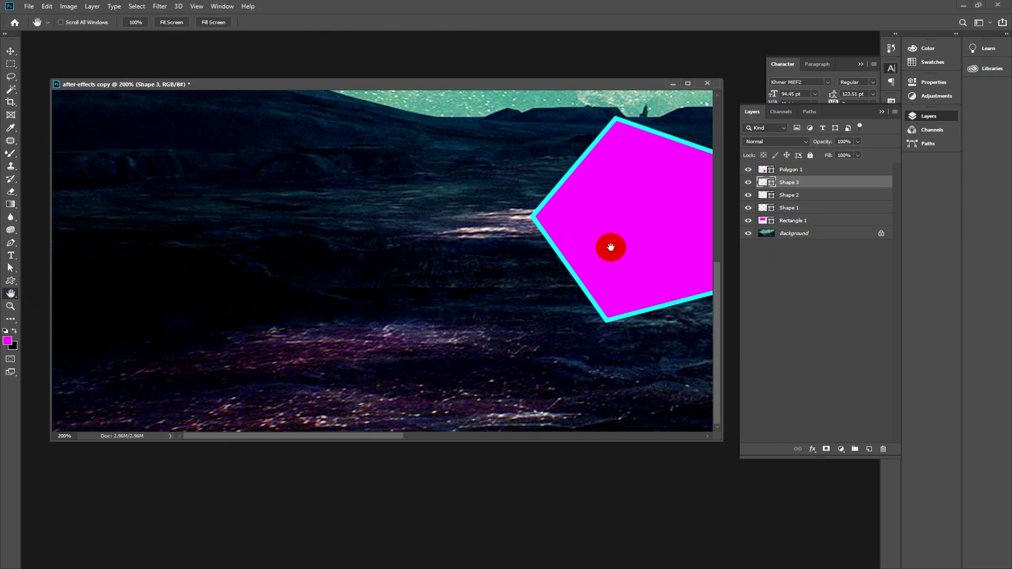
{"action": "left_click_drag", "start_coordinate": [610, 247], "coordinate": [152, 238]}
{"action": "mouse_move", "coordinate": [670, 224]}
{"action": "left_mouse_down"}
{"action": "mouse_move", "coordinate": [297, 259]}
{"action": "mouse_move", "coordinate": [468, 291]}
{"action": "mouse_move", "coordinate": [409, 196]}
{"action": "left_mouse_up"}
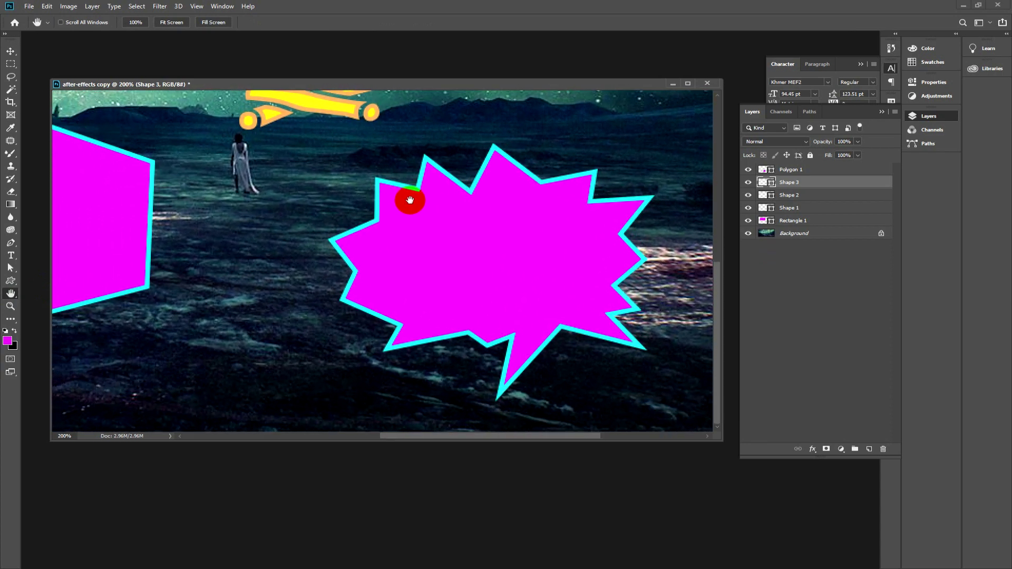
{"action": "double_click", "coordinate": [11, 295]}
{"action": "key", "text": "ctrl+minus"}
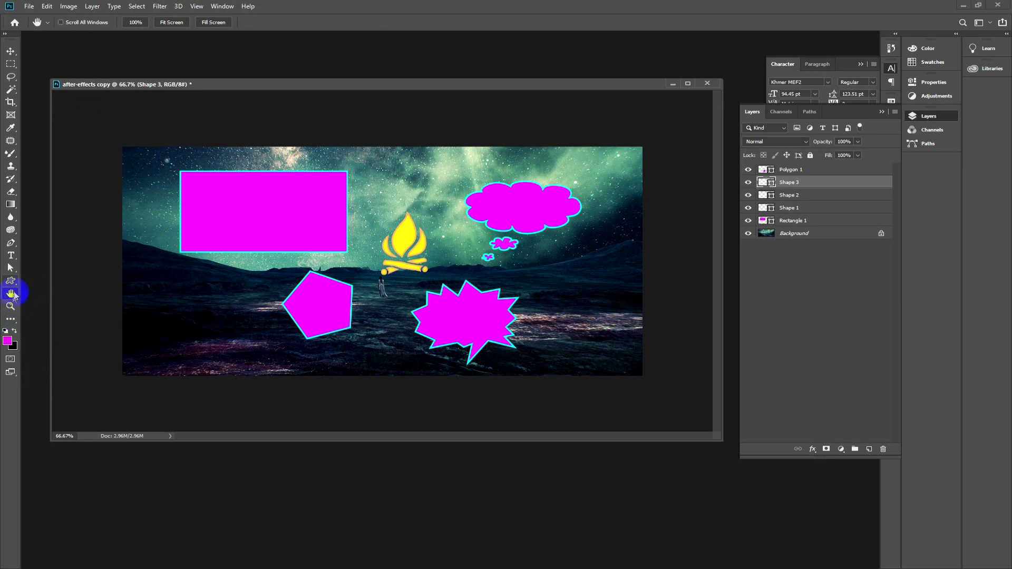
{"action": "right_click", "coordinate": [11, 297]}
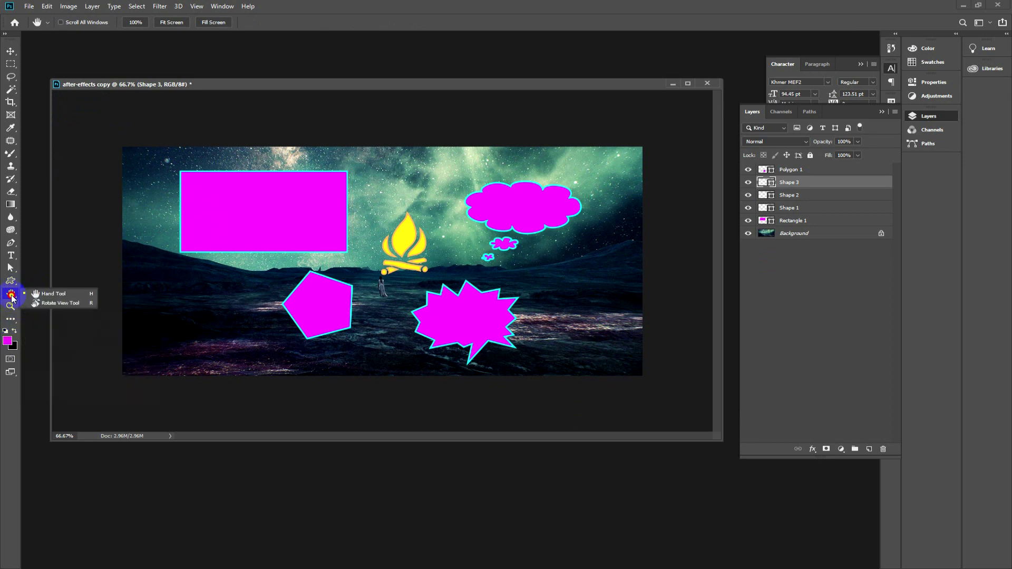
Rotate the canvas view to -37° with the Rotate View tool, then set it to 0°.
{"action": "left_click", "coordinate": [60, 303]}
{"action": "left_click", "coordinate": [311, 232]}
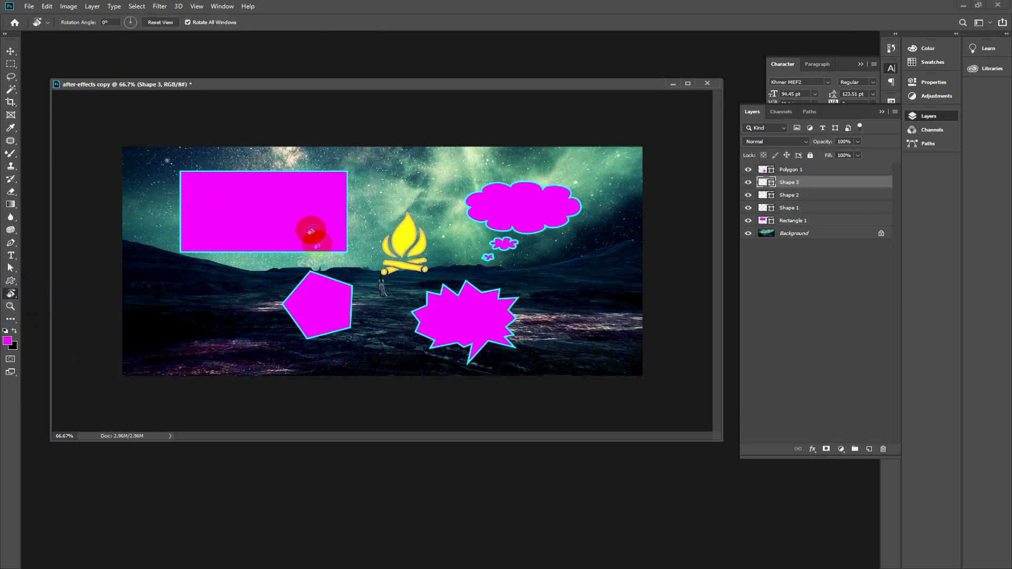
{"action": "left_click_drag", "start_coordinate": [456, 245], "coordinate": [437, 279]}
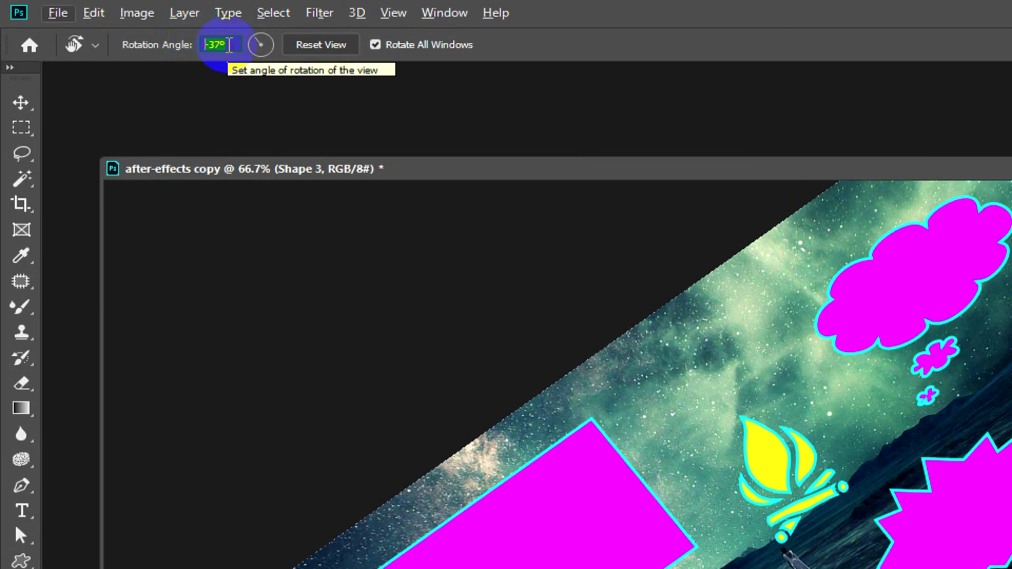
{"action": "type", "text": "0"}
{"action": "key", "text": "Return"}
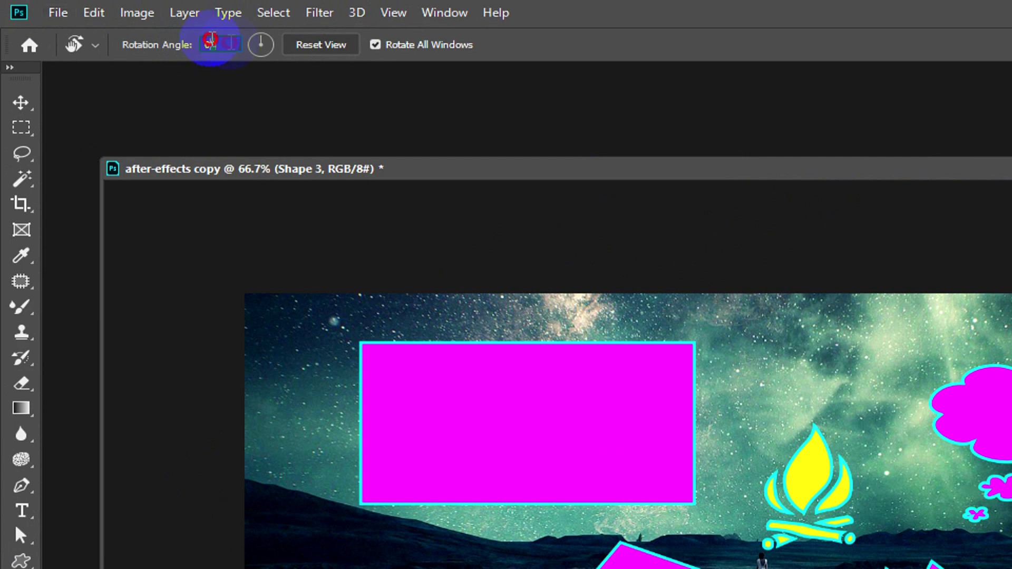
Try several rotation angles, settling on 20 in the Rotation Angle field.
{"action": "type", "text": "25"}
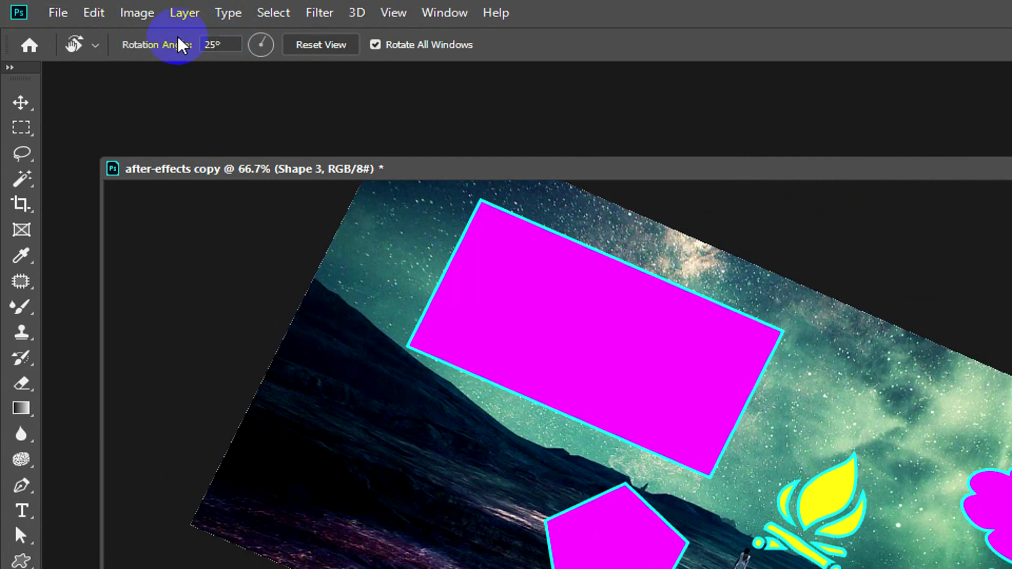
{"action": "left_click", "coordinate": [211, 45]}
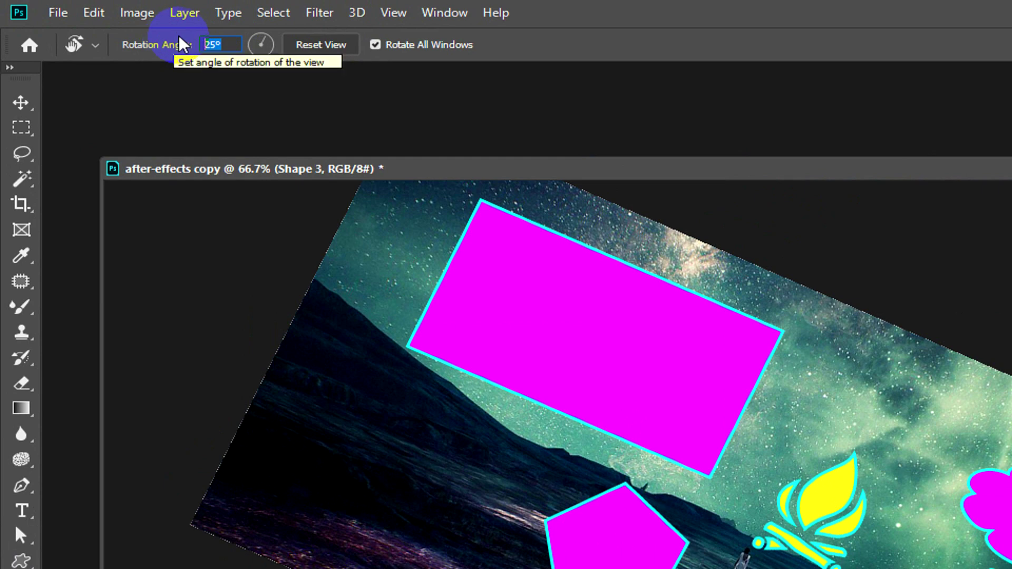
{"action": "type", "text": "90"}
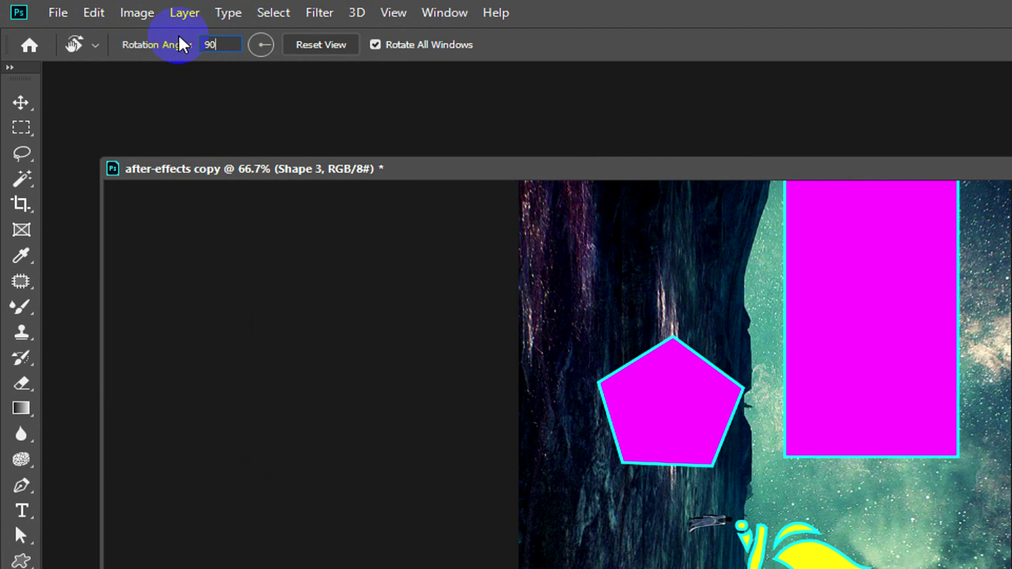
{"action": "key", "text": "BackSpace"}
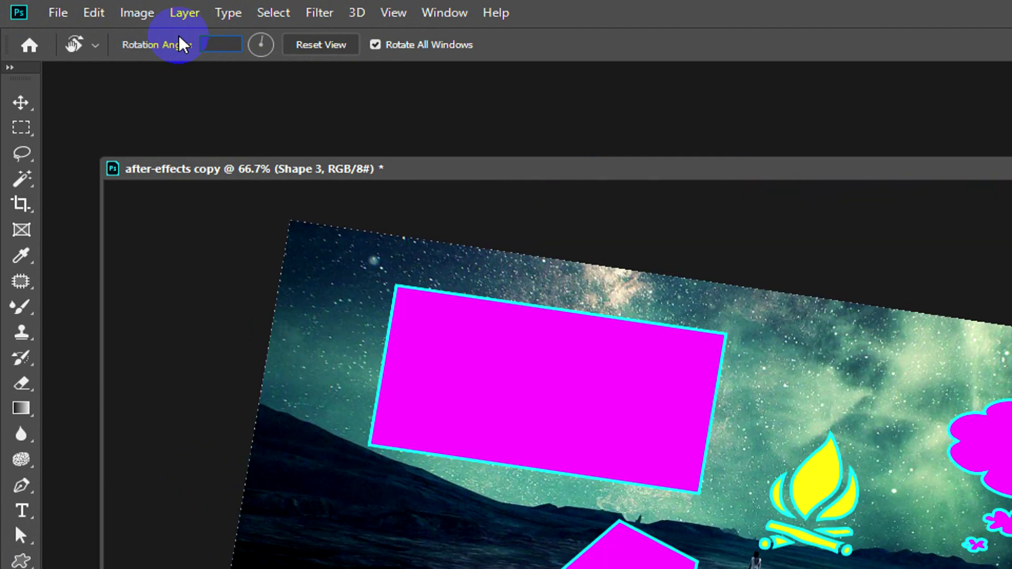
{"action": "type", "text": "0"}
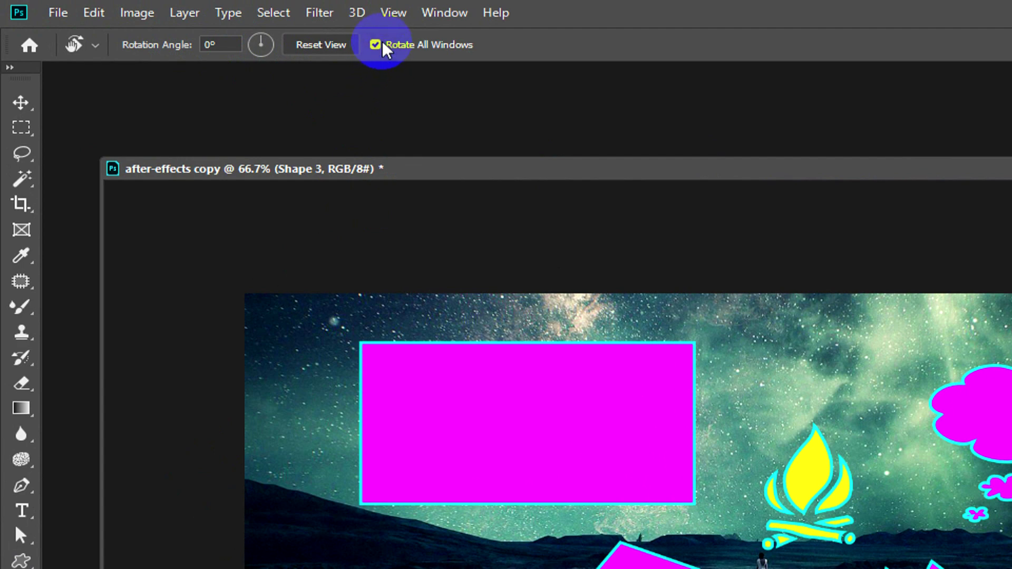
{"action": "left_click", "coordinate": [221, 45]}
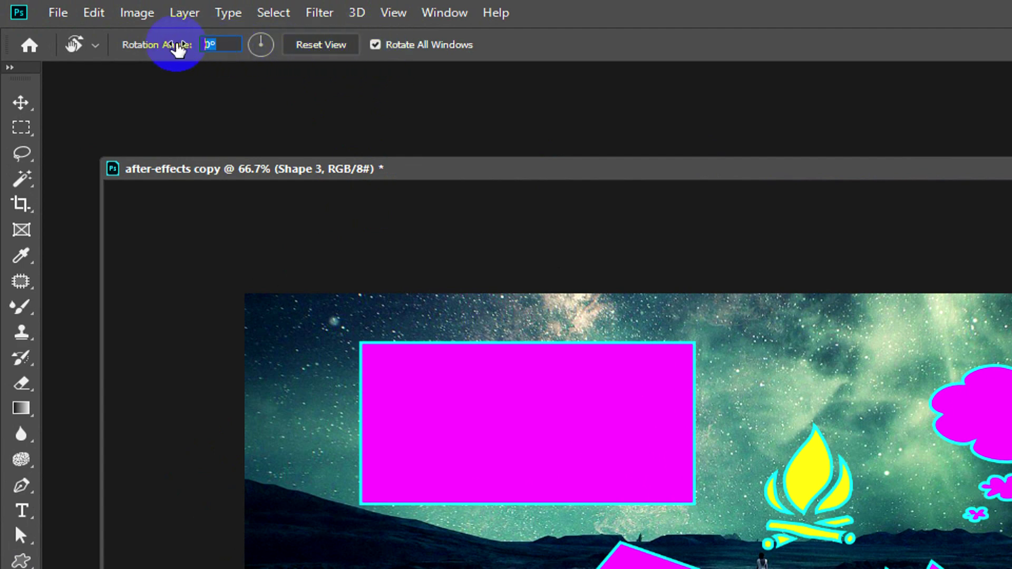
{"action": "type", "text": "20"}
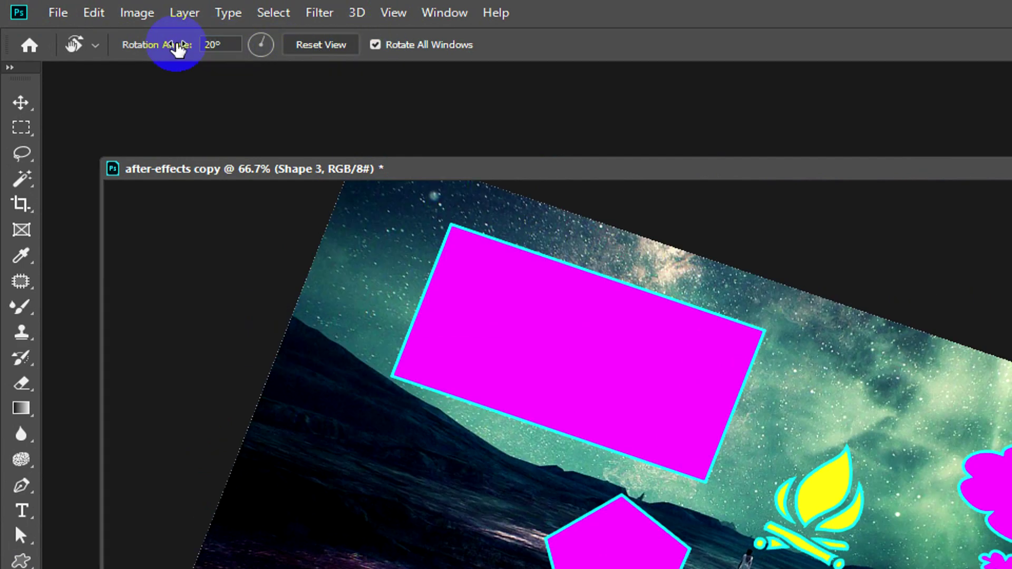
Reset the view to level and turn off Rotate All Windows.
{"action": "left_click", "coordinate": [295, 46]}
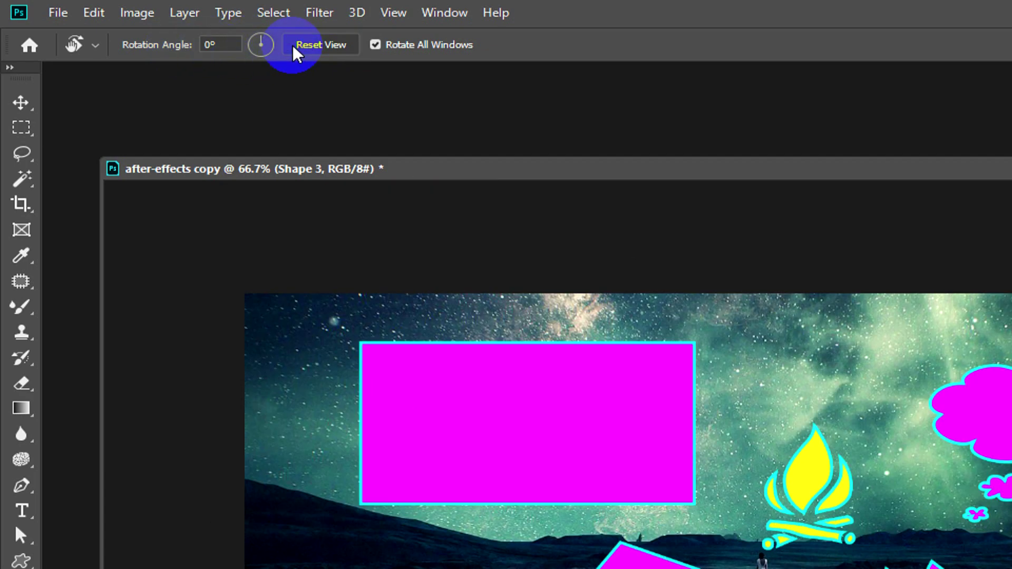
{"action": "left_click", "coordinate": [374, 46]}
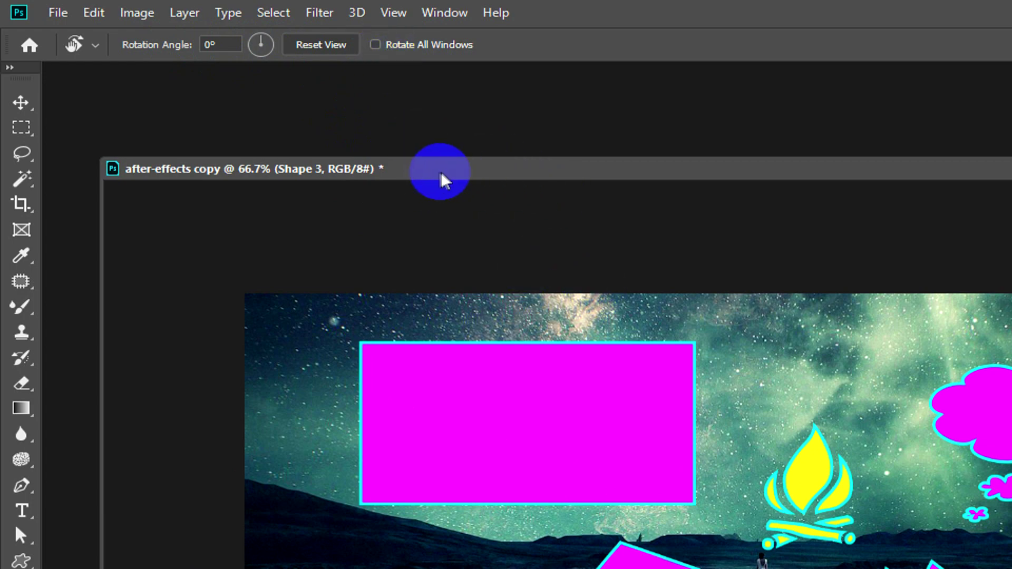
{"action": "left_click", "coordinate": [57, 13]}
Open magic.jpg and float it in its own window.
{"action": "left_click", "coordinate": [59, 51]}
{"action": "left_click", "coordinate": [247, 180]}
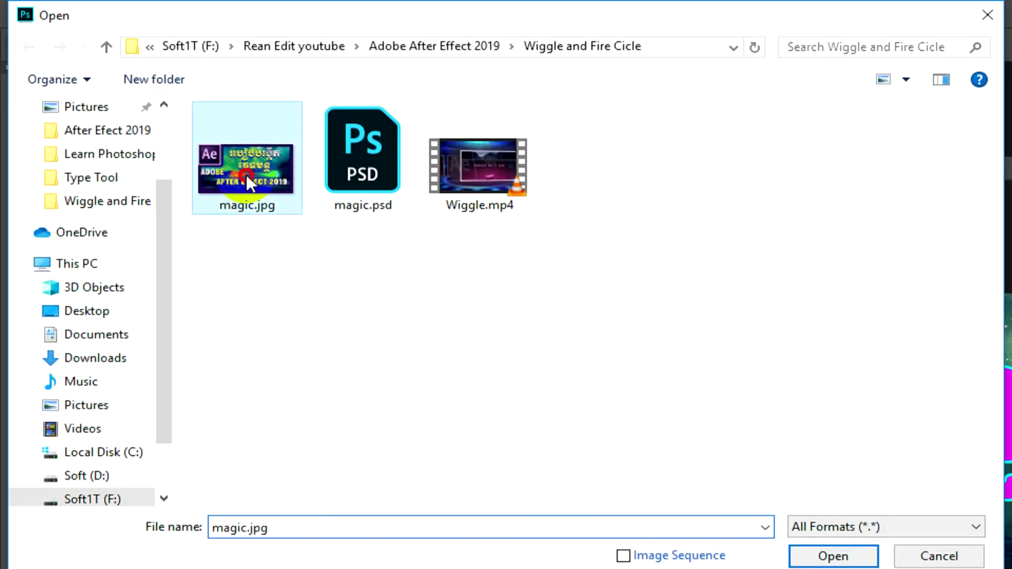
{"action": "double_click", "coordinate": [246, 175]}
{"action": "mouse_move", "coordinate": [511, 194]}
{"action": "left_mouse_down"}
{"action": "mouse_move", "coordinate": [568, 434]}
{"action": "mouse_move", "coordinate": [559, 408]}
{"action": "left_mouse_up"}
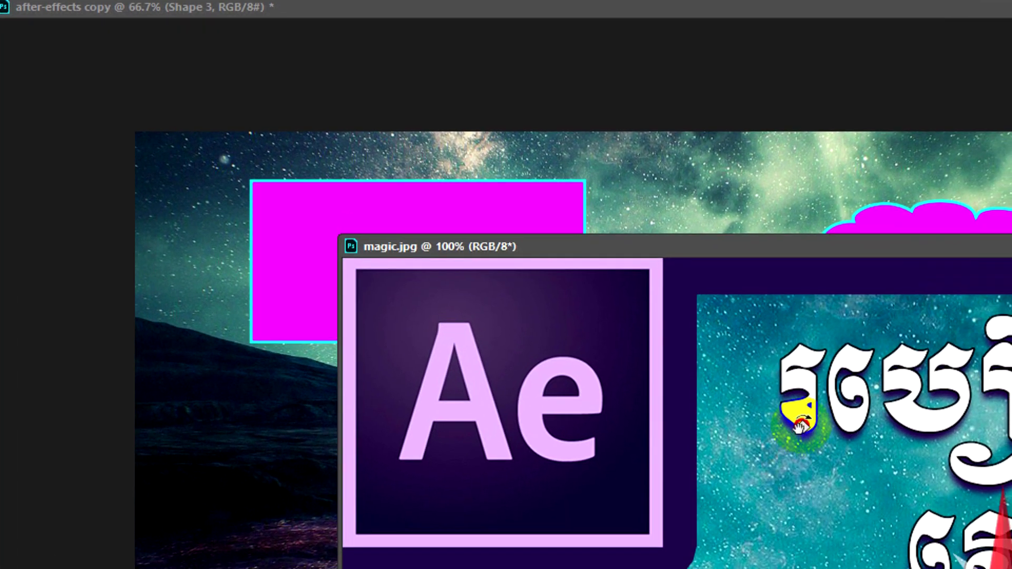
Rotate the magic.jpg view, return it to 0°, and enable Rotate All Windows.
{"action": "left_click_drag", "start_coordinate": [800, 424], "coordinate": [553, 429]}
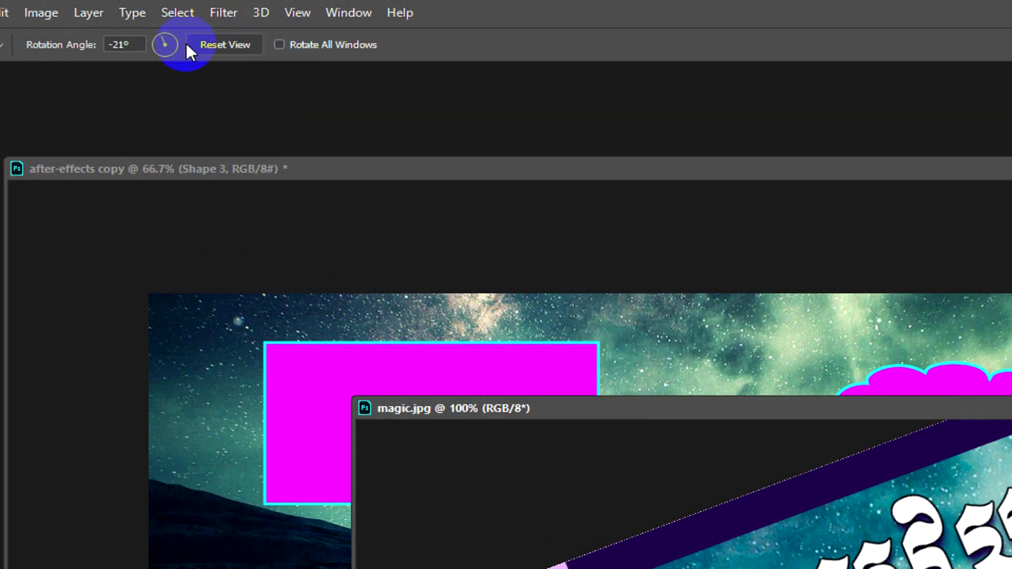
{"action": "left_click", "coordinate": [205, 45]}
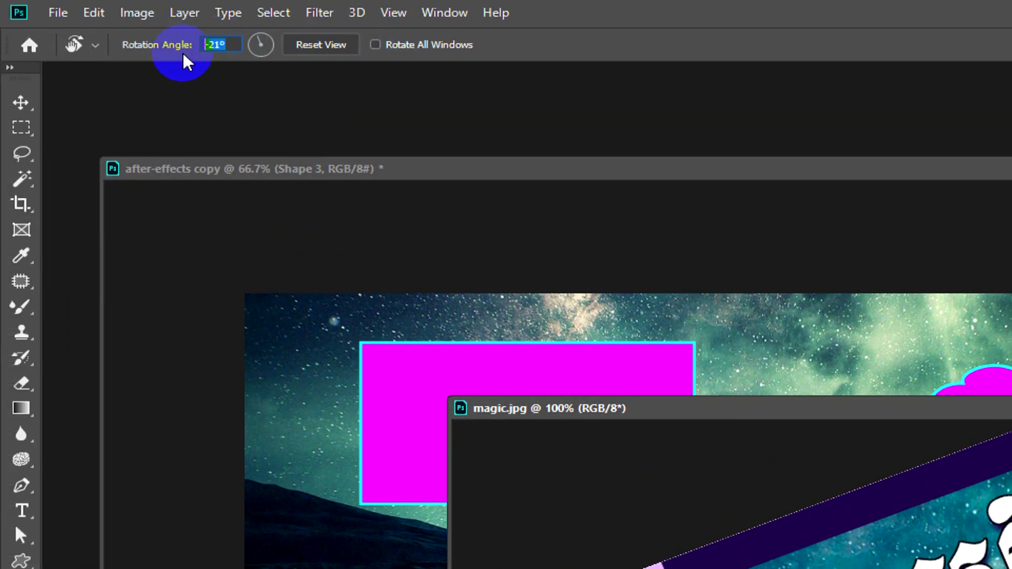
{"action": "type", "text": "0"}
{"action": "key", "text": "Return"}
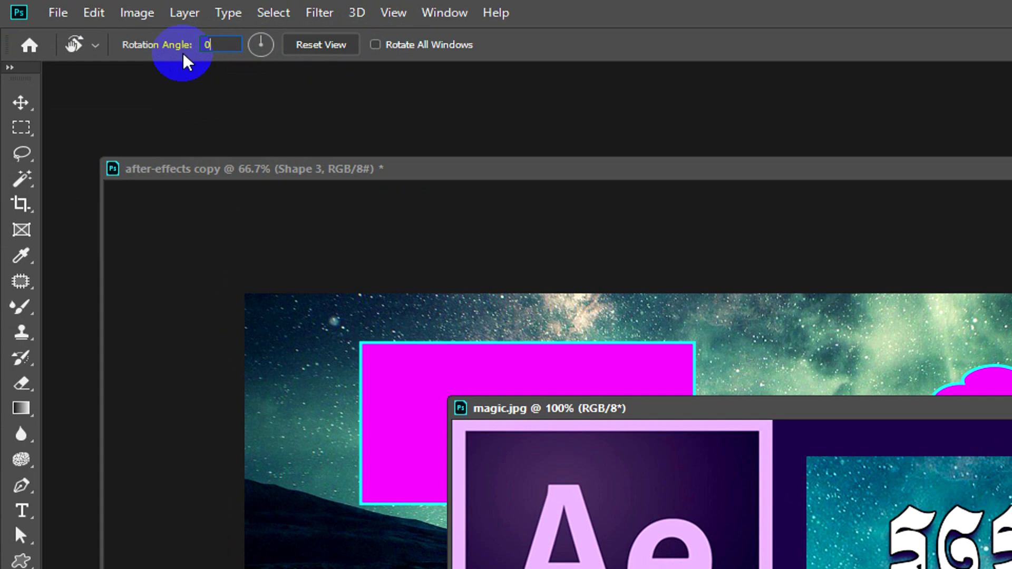
{"action": "left_click", "coordinate": [376, 46]}
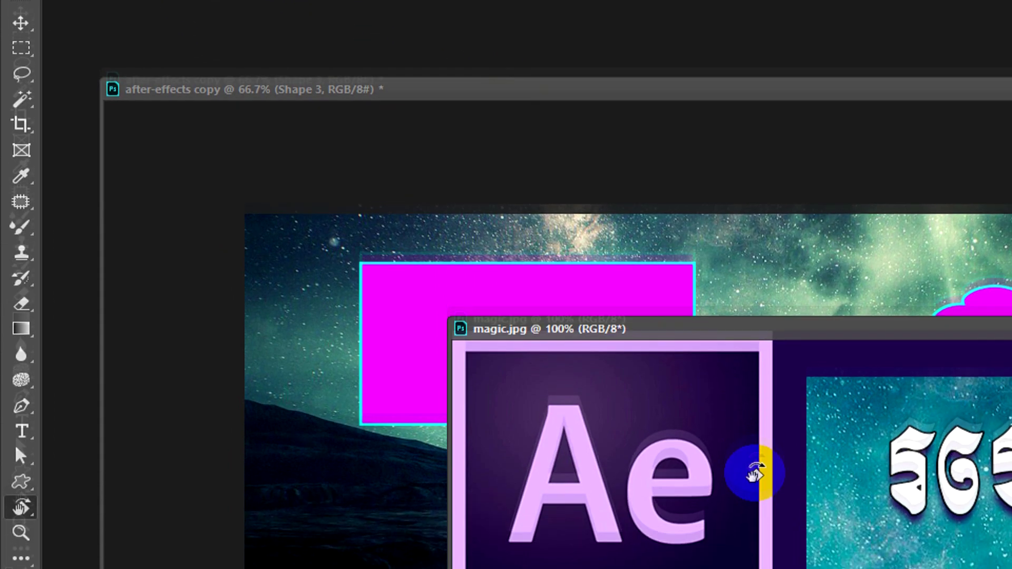
Rotate the views separately and together, then reset both to level.
{"action": "left_click_drag", "start_coordinate": [756, 470], "coordinate": [814, 351]}
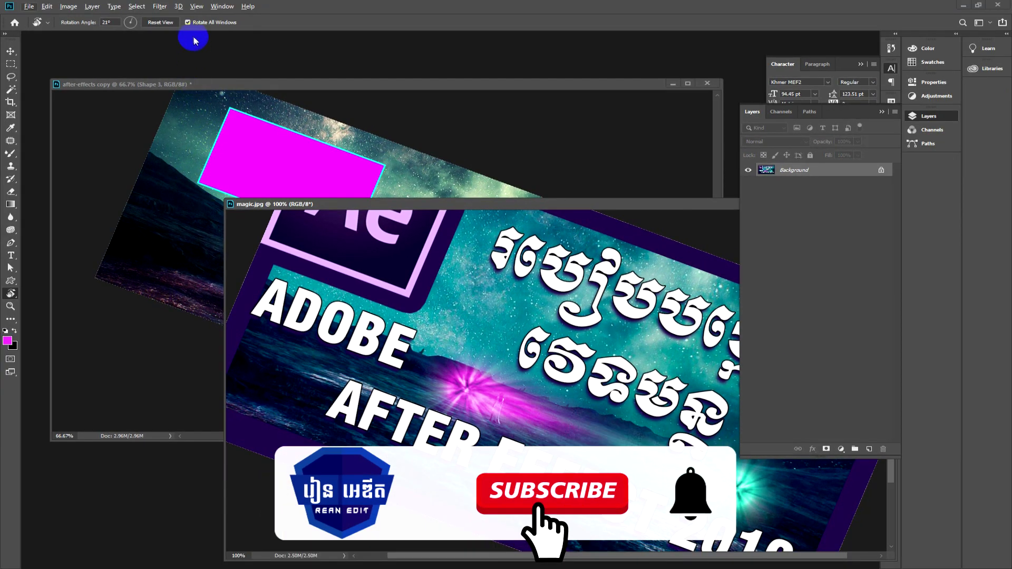
{"action": "left_click", "coordinate": [187, 22]}
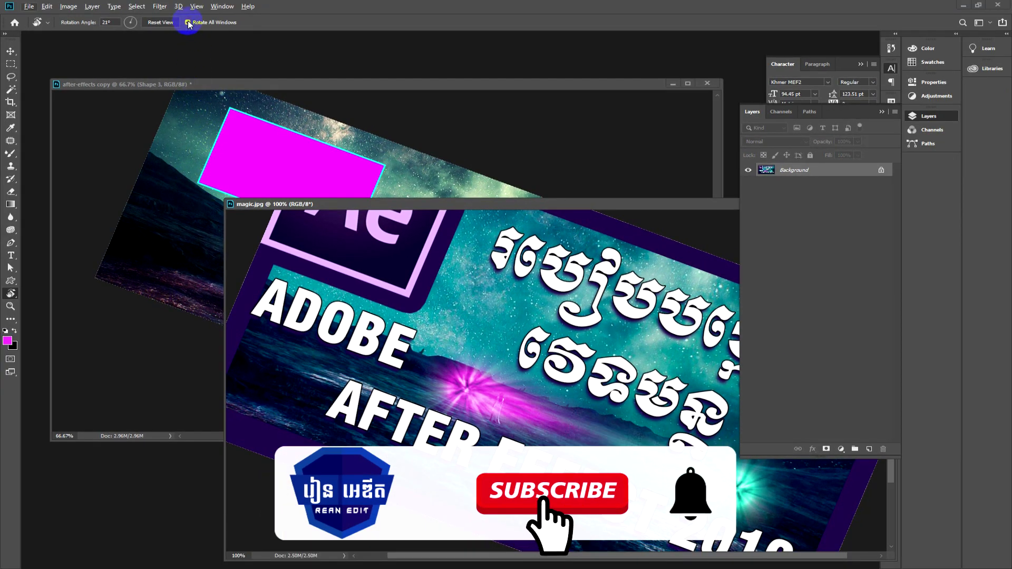
{"action": "left_click_drag", "start_coordinate": [496, 303], "coordinate": [426, 323]}
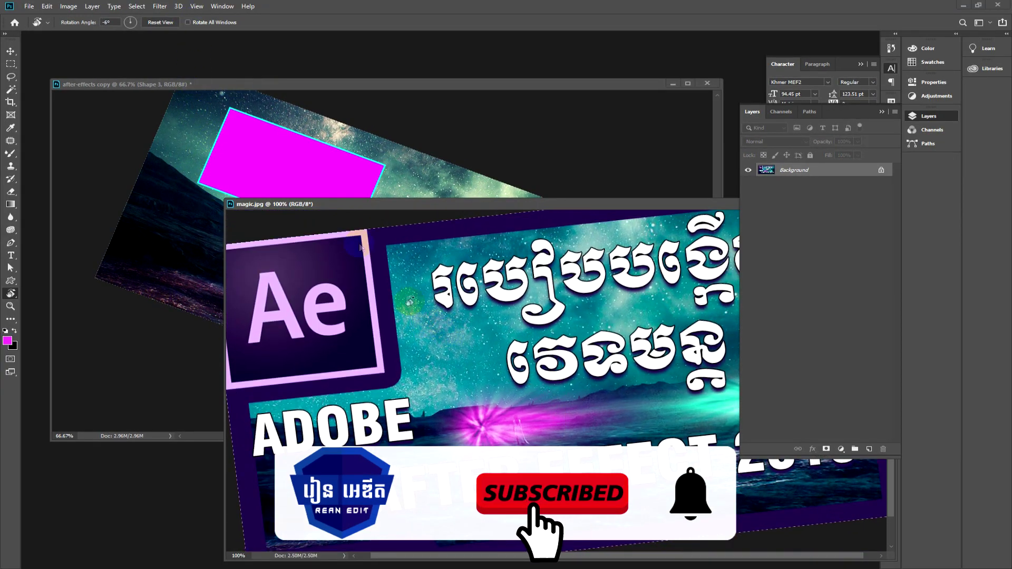
{"action": "left_click", "coordinate": [188, 23]}
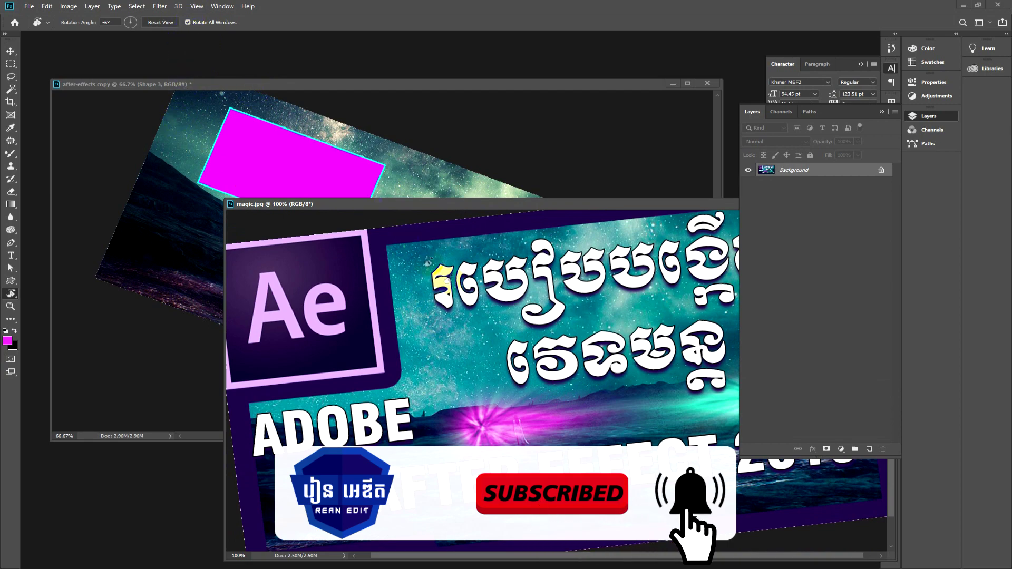
{"action": "mouse_move", "coordinate": [442, 278]}
{"action": "left_mouse_down"}
{"action": "mouse_move", "coordinate": [426, 319]}
{"action": "mouse_move", "coordinate": [444, 337]}
{"action": "left_mouse_up"}
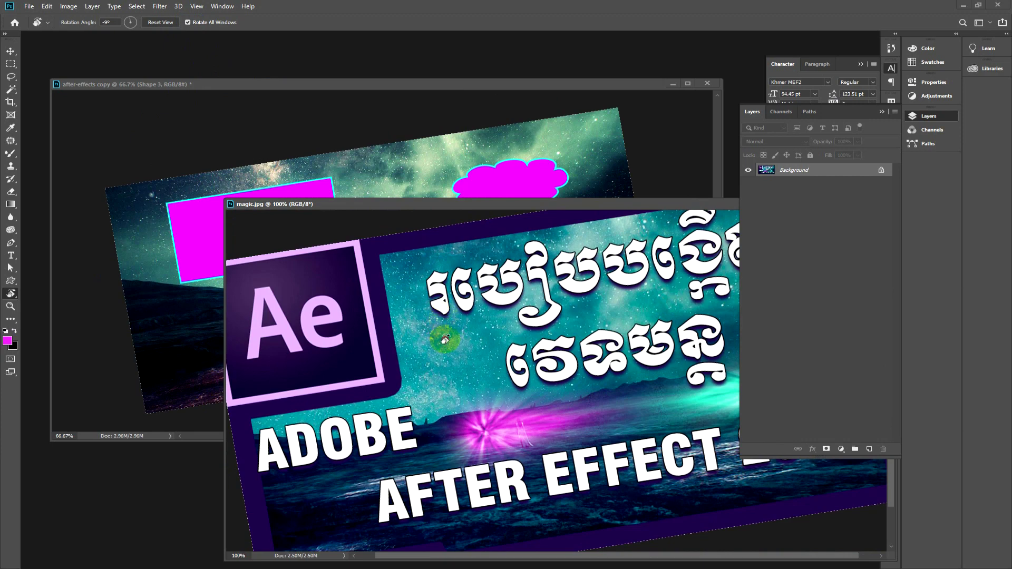
{"action": "left_click_drag", "start_coordinate": [443, 337], "coordinate": [150, 40]}
{"action": "left_click", "coordinate": [156, 22]}
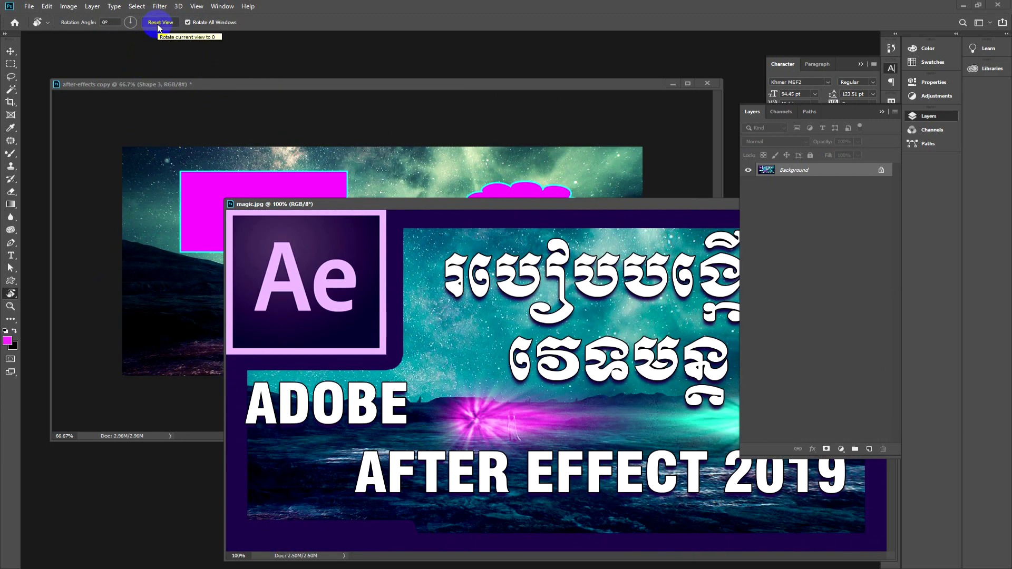
{"action": "left_click_drag", "start_coordinate": [12, 298], "coordinate": [52, 311]}
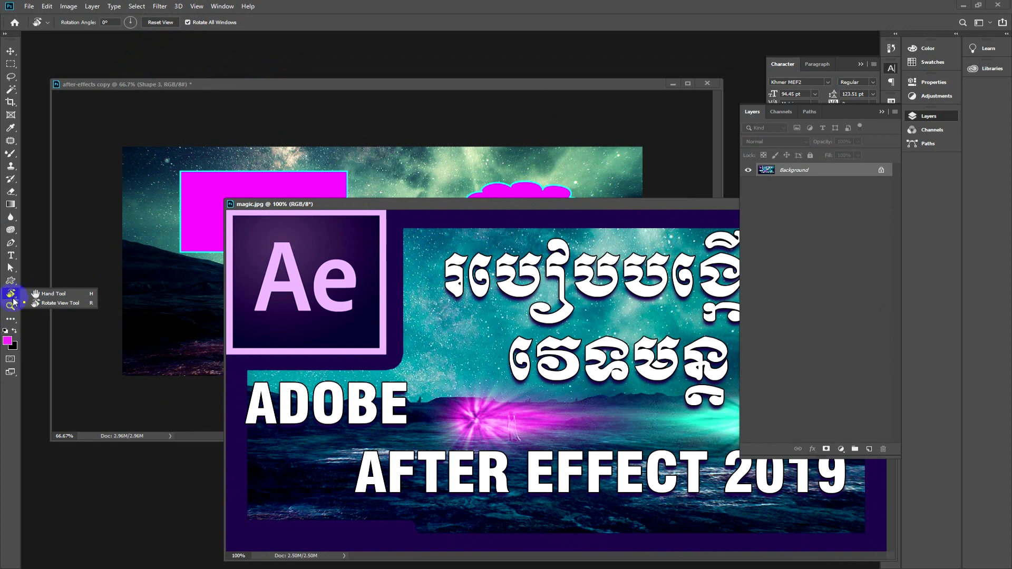
With the Zoom tool, zoom magic.jpg out to 66.7% and in to 200%, ending at 100%.
{"action": "left_click", "coordinate": [11, 297]}
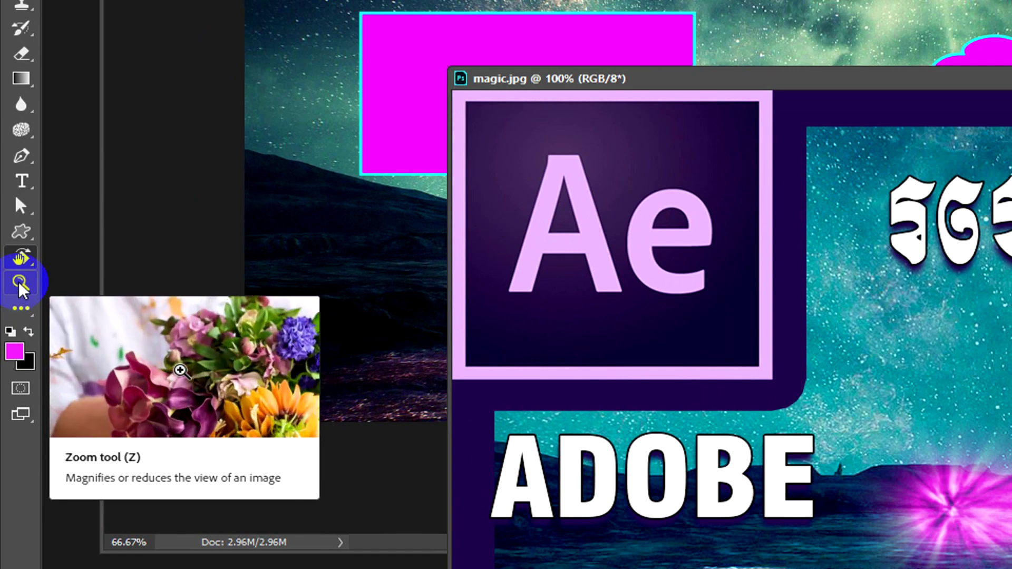
{"action": "left_click", "coordinate": [21, 282]}
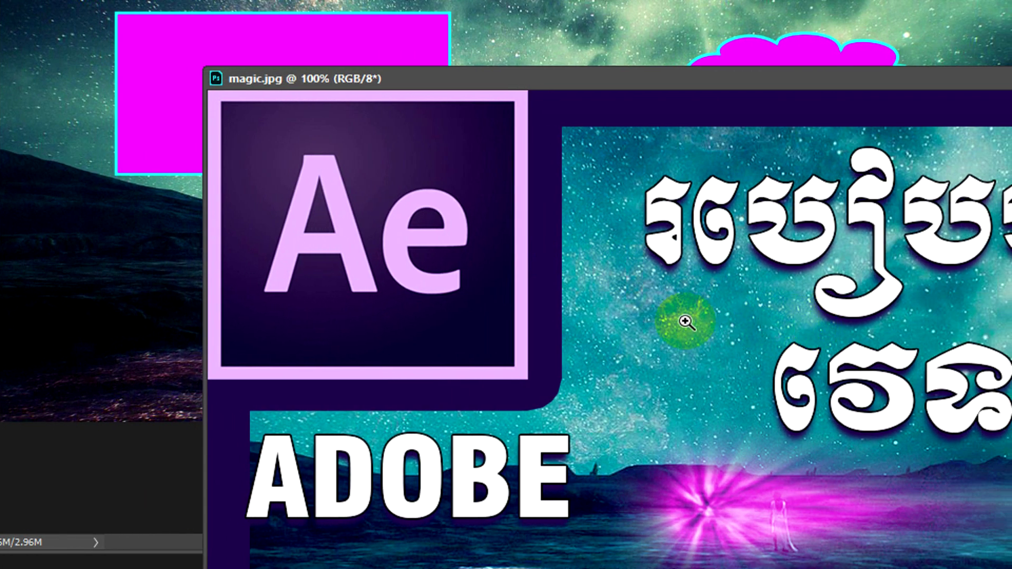
{"action": "key", "text": "ctrl+minus"}
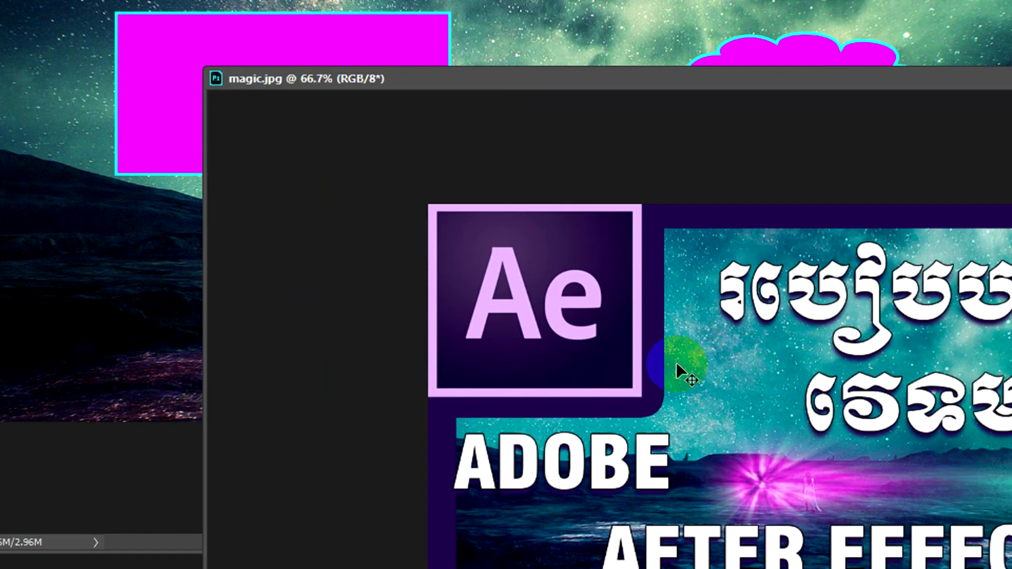
{"action": "key", "text": "ctrl+minus"}
{"action": "key", "text": "ctrl+minus"}
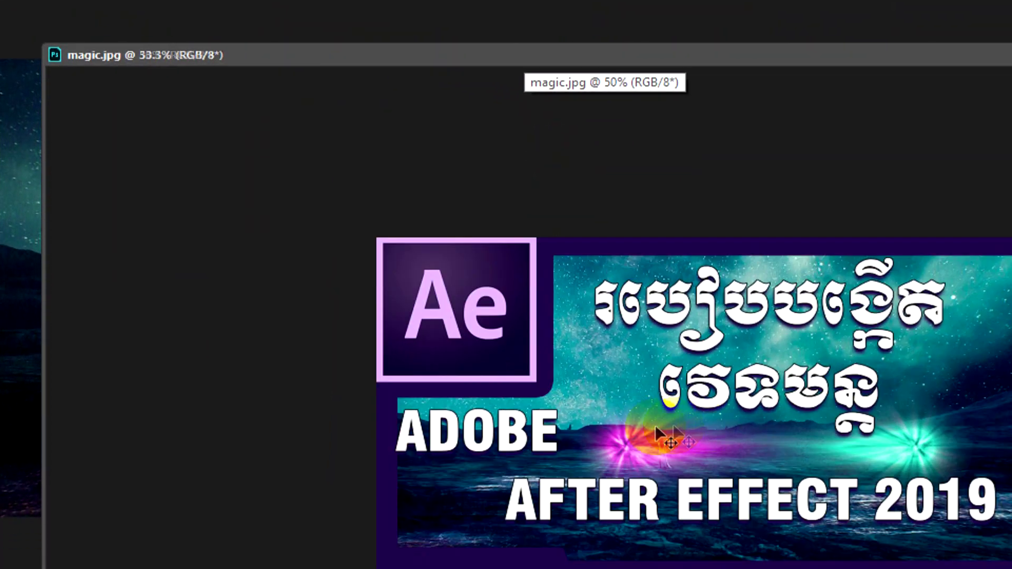
{"action": "key", "text": "ctrl+plus"}
{"action": "key", "text": "ctrl+plus"}
{"action": "key", "text": "ctrl+plus"}
{"action": "key", "text": "ctrl+minus"}
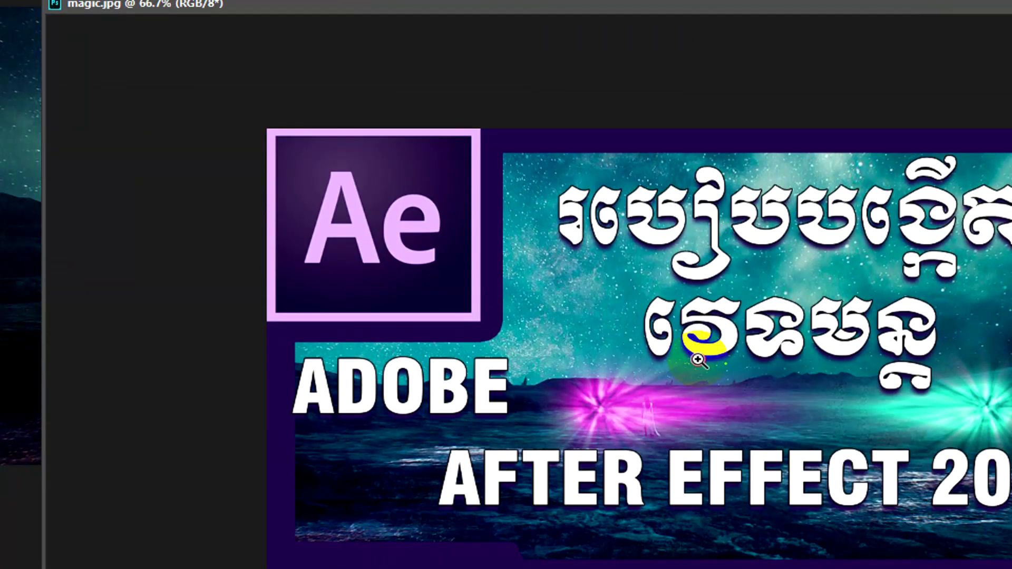
{"action": "left_click", "coordinate": [697, 359]}
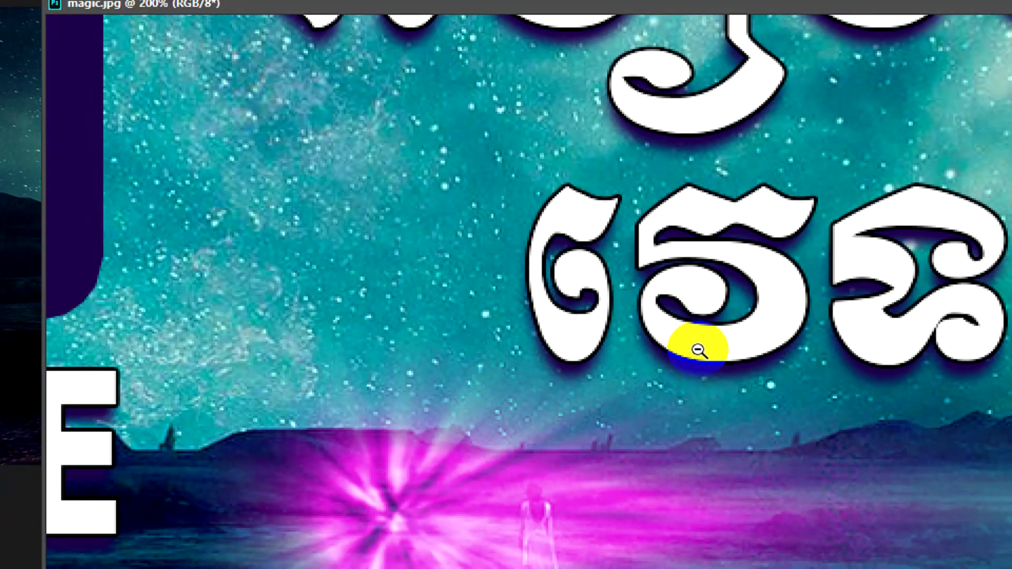
{"action": "left_click", "coordinate": [698, 351], "text": "alt"}
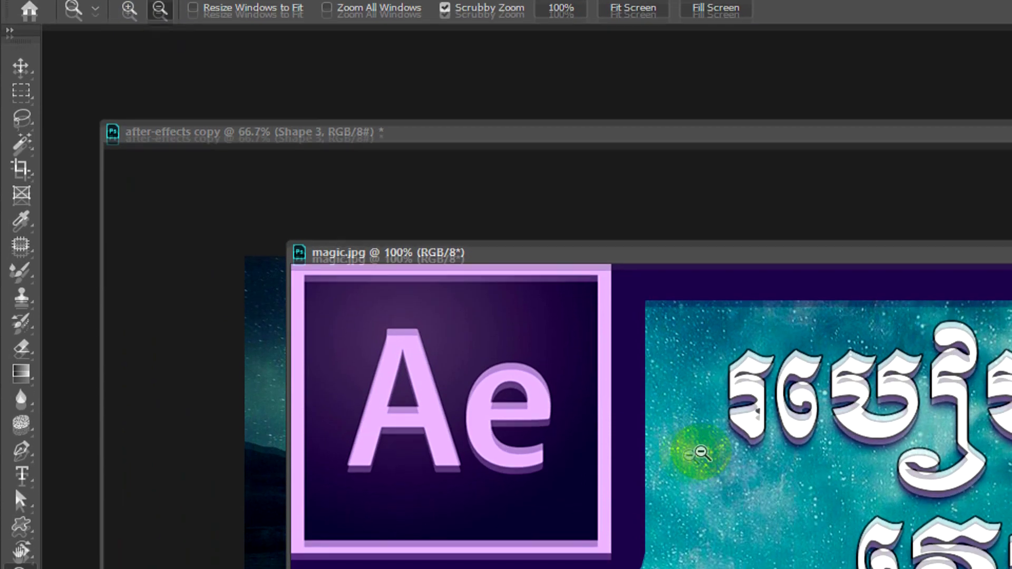
Zoom magic.jpg out to 50%, then back in to 66.7%.
{"action": "left_click", "coordinate": [700, 482]}
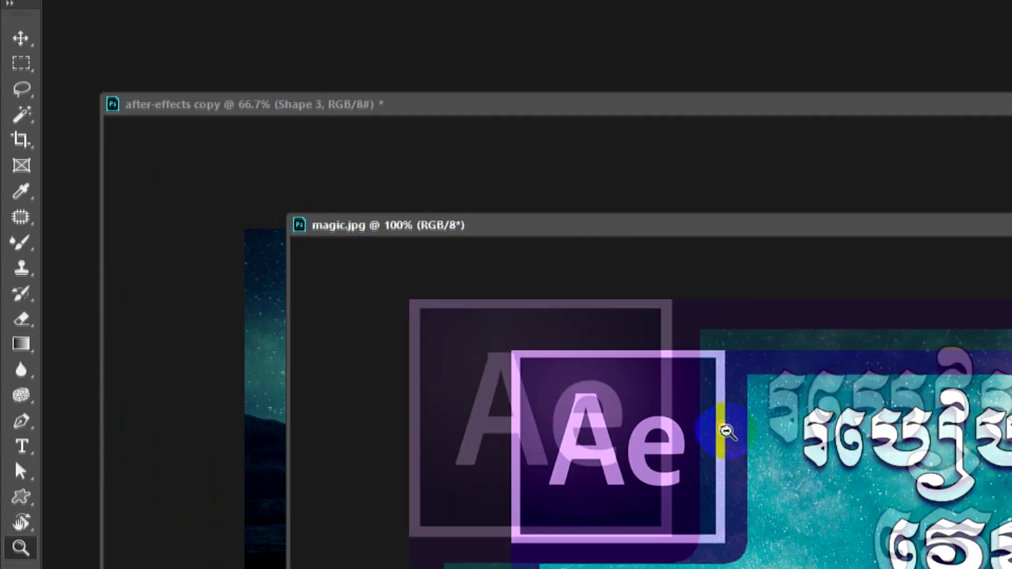
{"action": "left_click", "coordinate": [724, 484]}
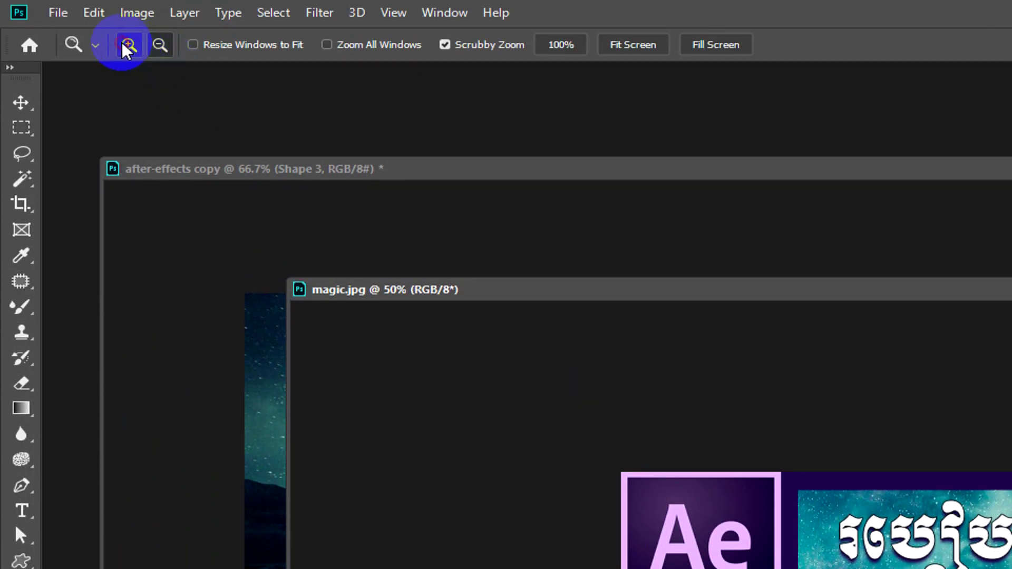
{"action": "left_click", "coordinate": [795, 459]}
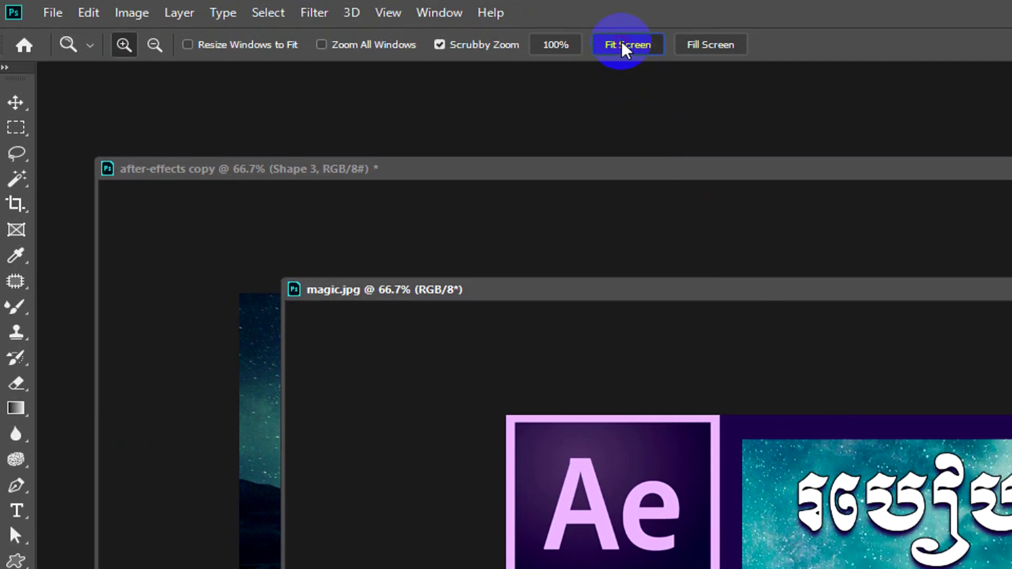
Try Fit Screen and Fill Screen on magic.jpg, float it in its own window, and enable Zoom All Windows.
{"action": "left_click", "coordinate": [624, 47]}
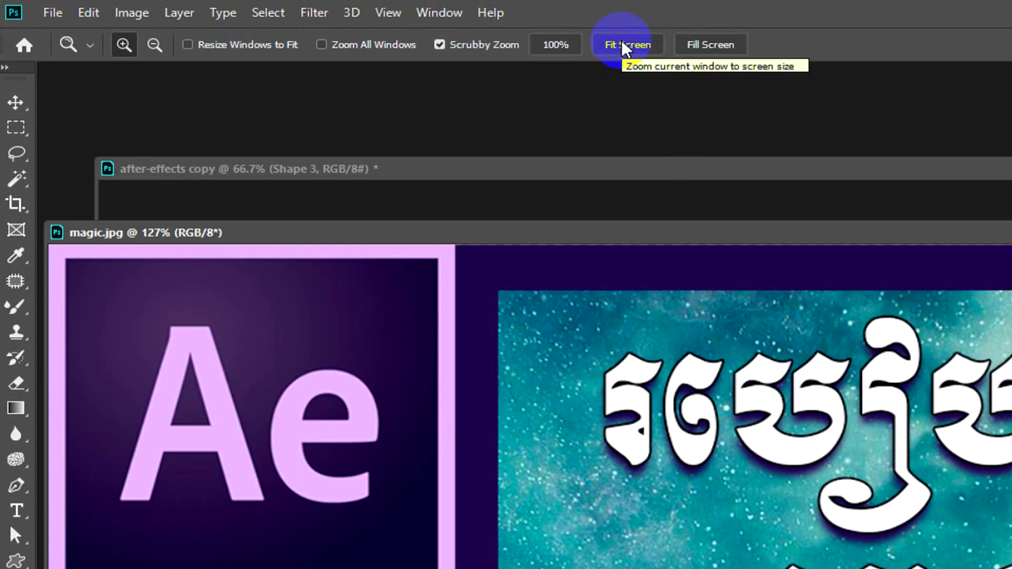
{"action": "left_click", "coordinate": [722, 49]}
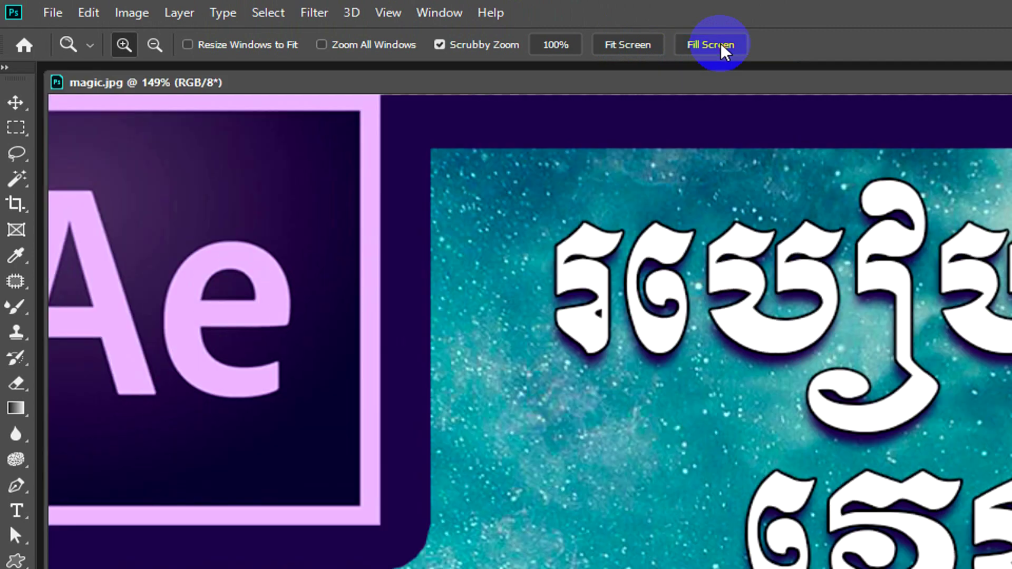
{"action": "left_click", "coordinate": [626, 51]}
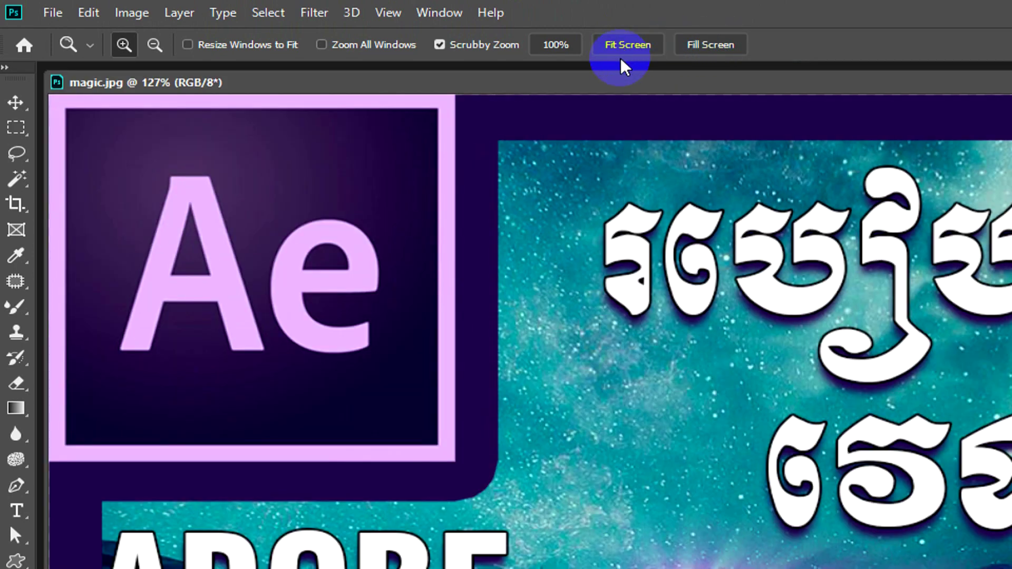
{"action": "left_click_drag", "start_coordinate": [619, 79], "coordinate": [665, 182]}
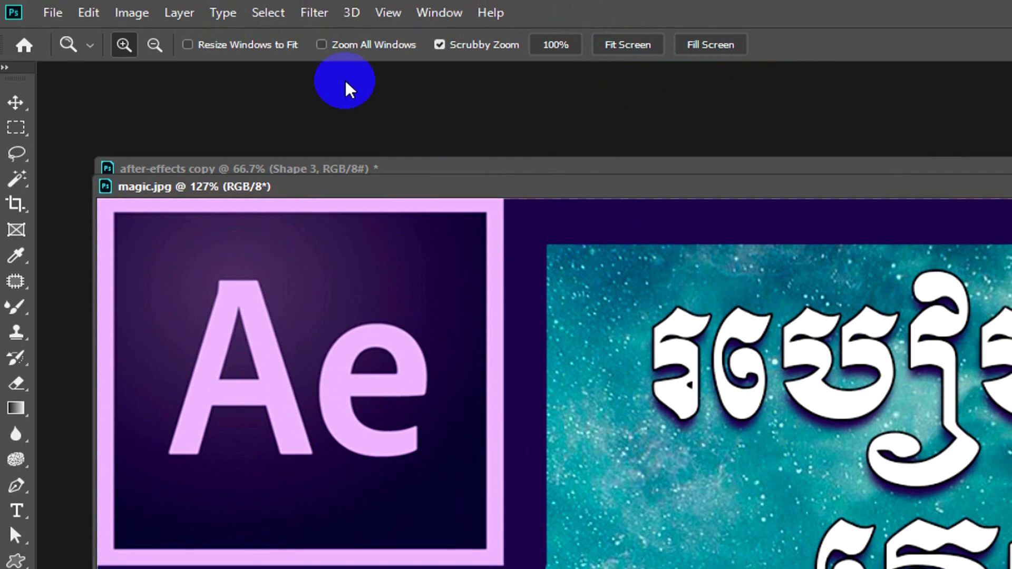
{"action": "left_click", "coordinate": [321, 47]}
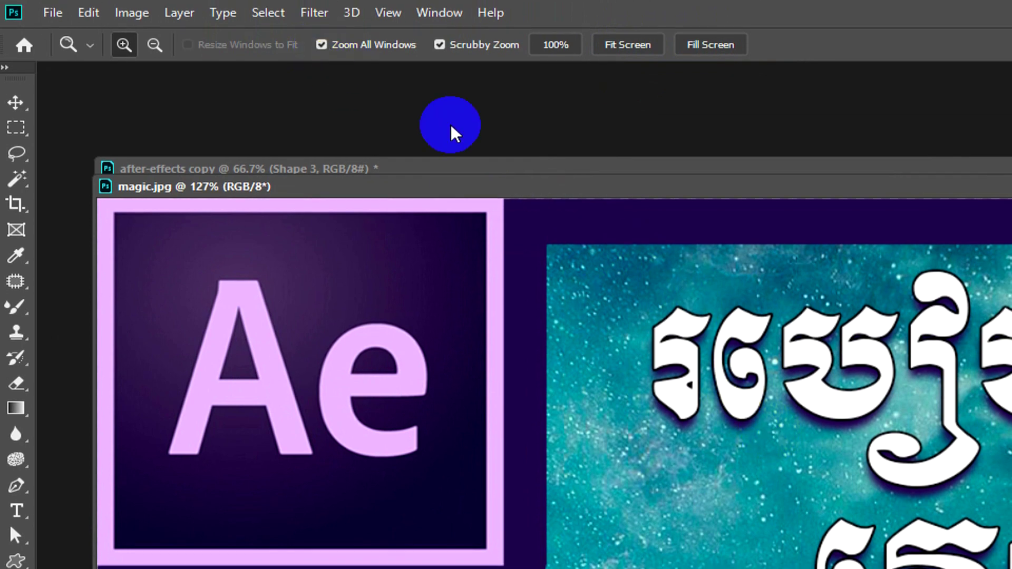
Apply Fit Screen and Fill Screen to magic.jpg, moving it aside to reveal after-effects copy.
{"action": "left_click", "coordinate": [616, 53]}
{"action": "left_click_drag", "start_coordinate": [582, 186], "coordinate": [606, 458]}
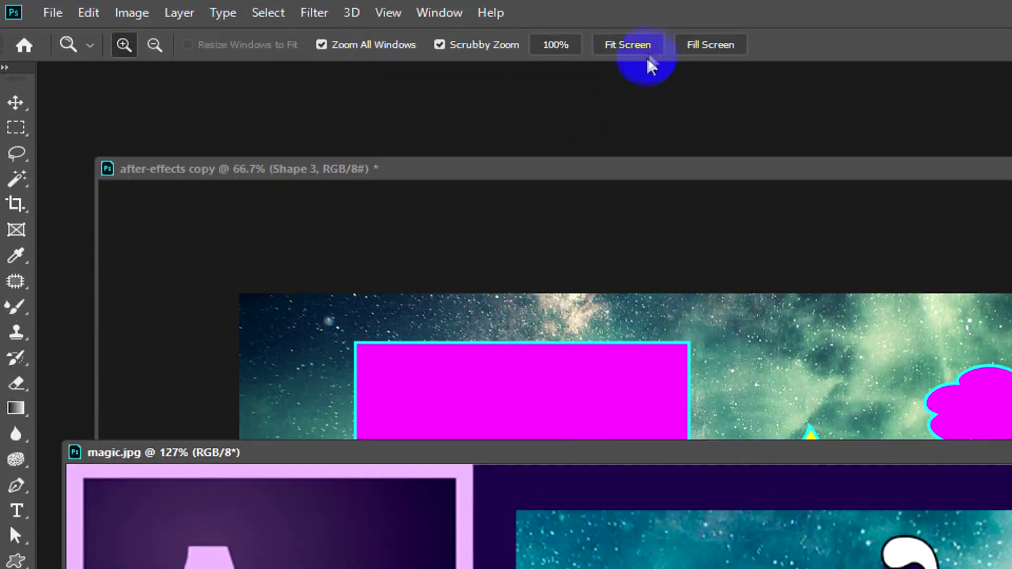
{"action": "left_click", "coordinate": [695, 39]}
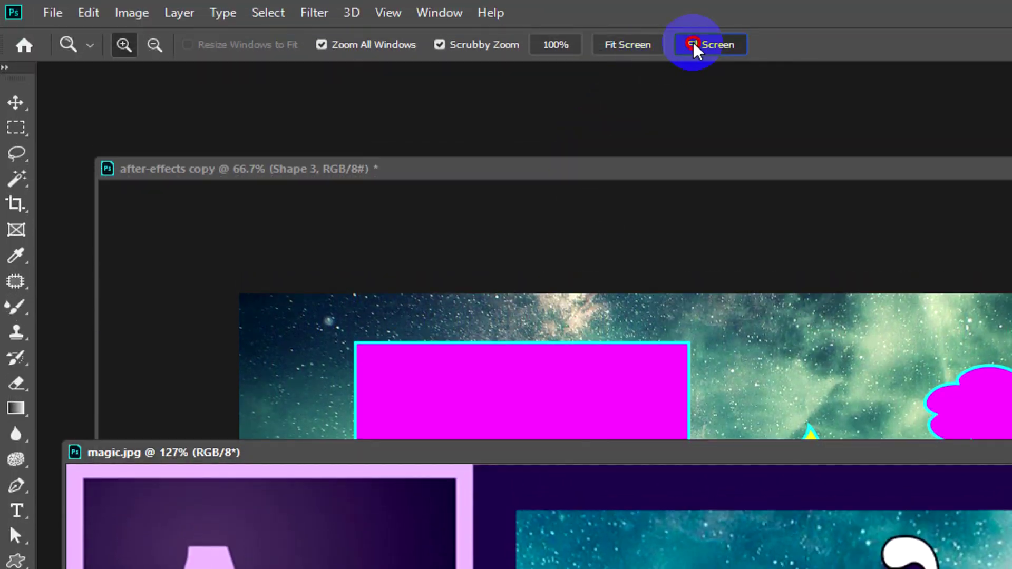
{"action": "mouse_move", "coordinate": [594, 95]}
{"action": "left_mouse_down"}
{"action": "mouse_move", "coordinate": [629, 408]}
{"action": "mouse_move", "coordinate": [610, 248]}
{"action": "left_mouse_up"}
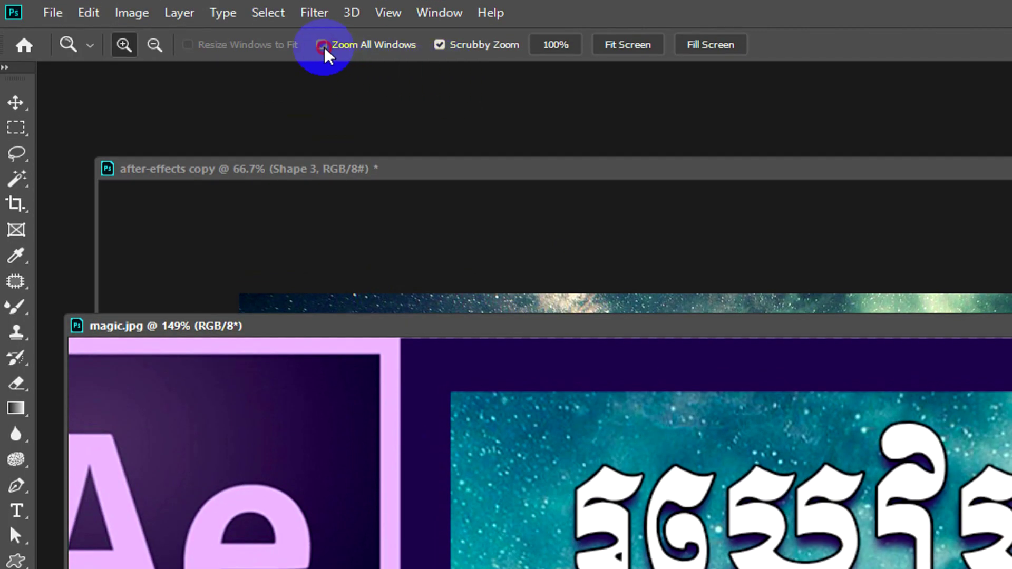
Turn off Zoom All Windows and zoom magic.jpg out to 66.7%.
{"action": "left_click", "coordinate": [322, 45]}
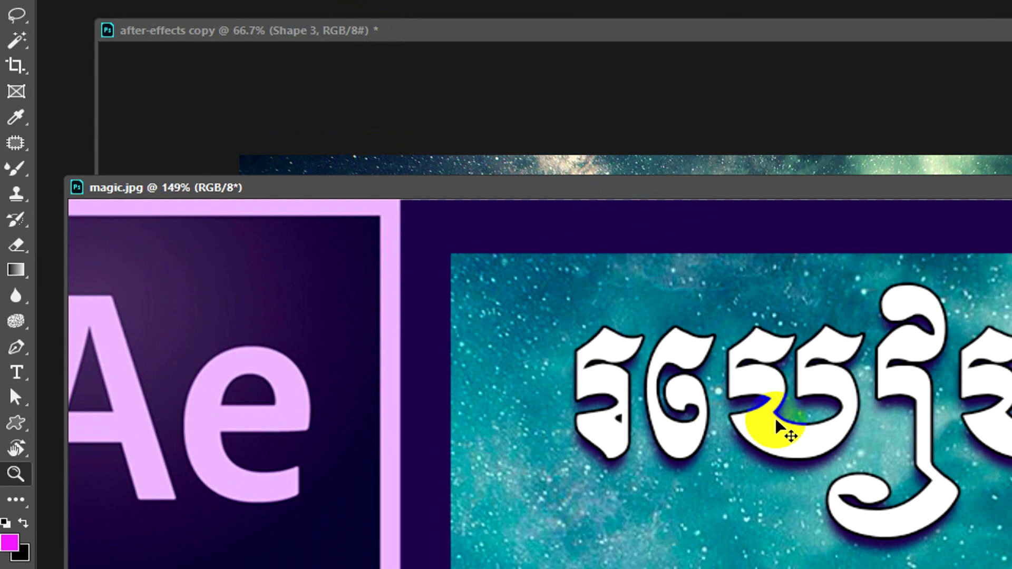
{"action": "left_click", "coordinate": [782, 429], "text": "alt"}
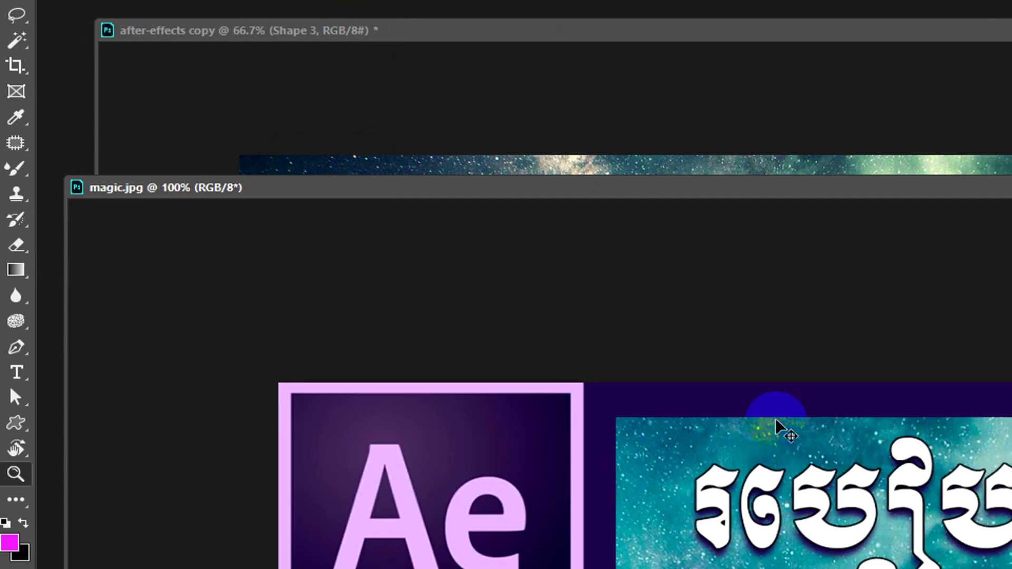
{"action": "left_click", "coordinate": [730, 203], "text": "alt"}
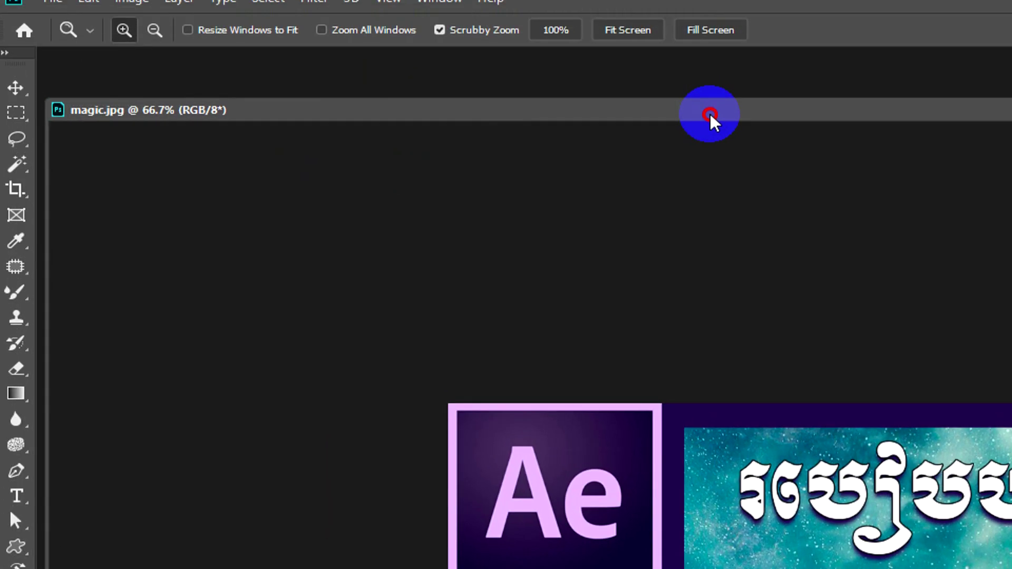
{"action": "left_click", "coordinate": [16, 101]}
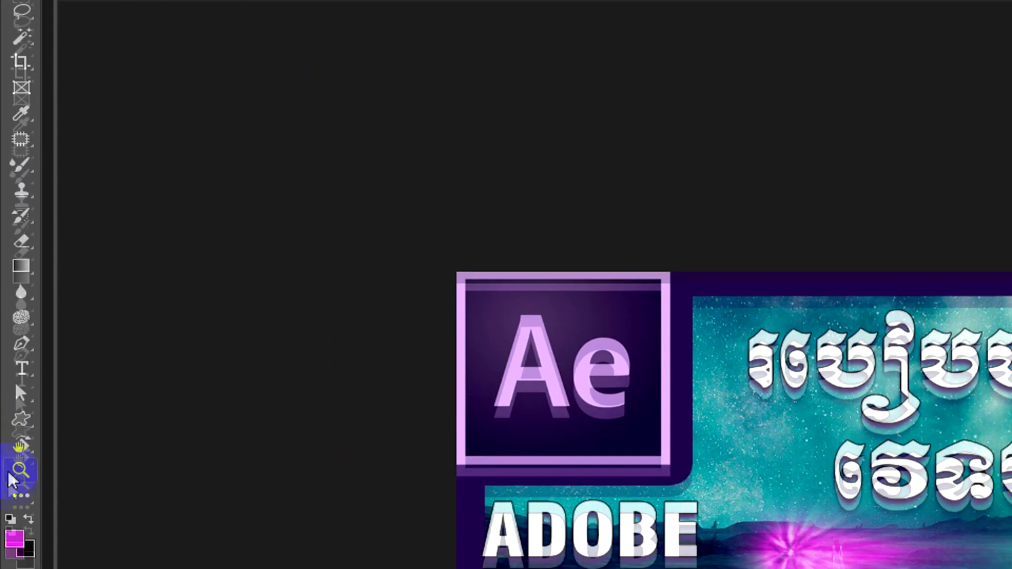
{"action": "left_click", "coordinate": [21, 430]}
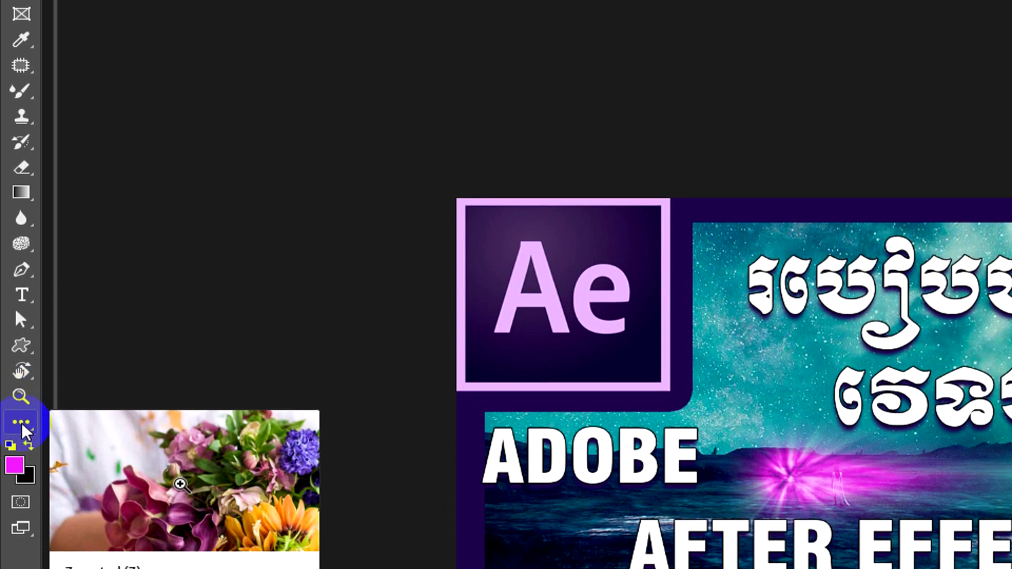
{"action": "left_click", "coordinate": [23, 429]}
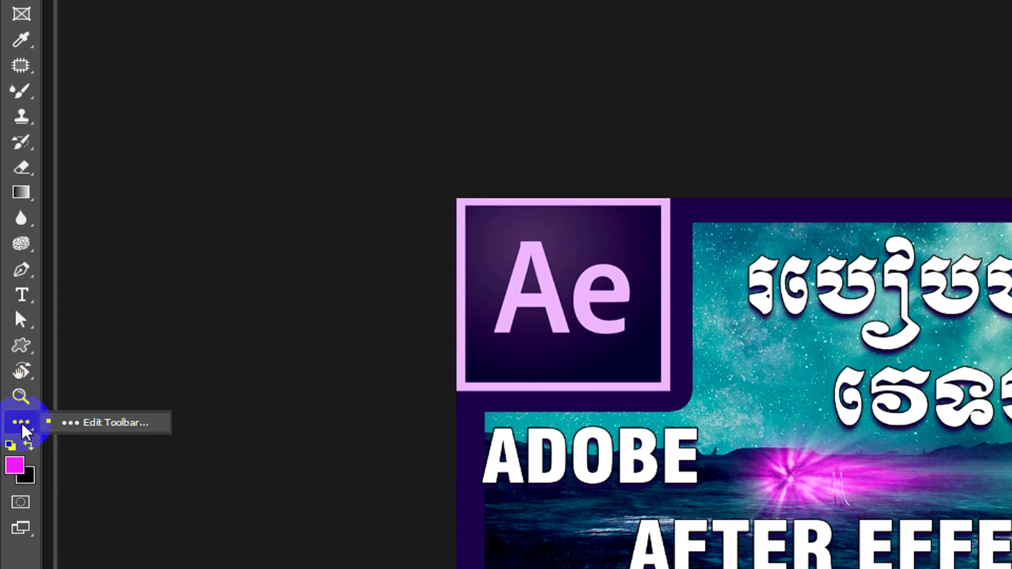
{"action": "left_click", "coordinate": [117, 424]}
{"action": "left_click", "coordinate": [117, 424]}
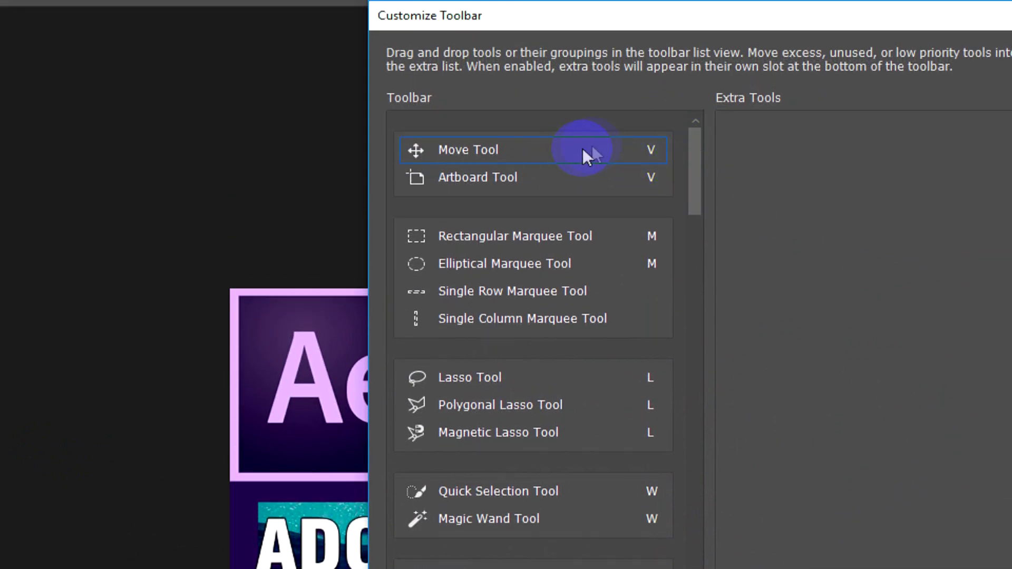
{"action": "left_click", "coordinate": [650, 150]}
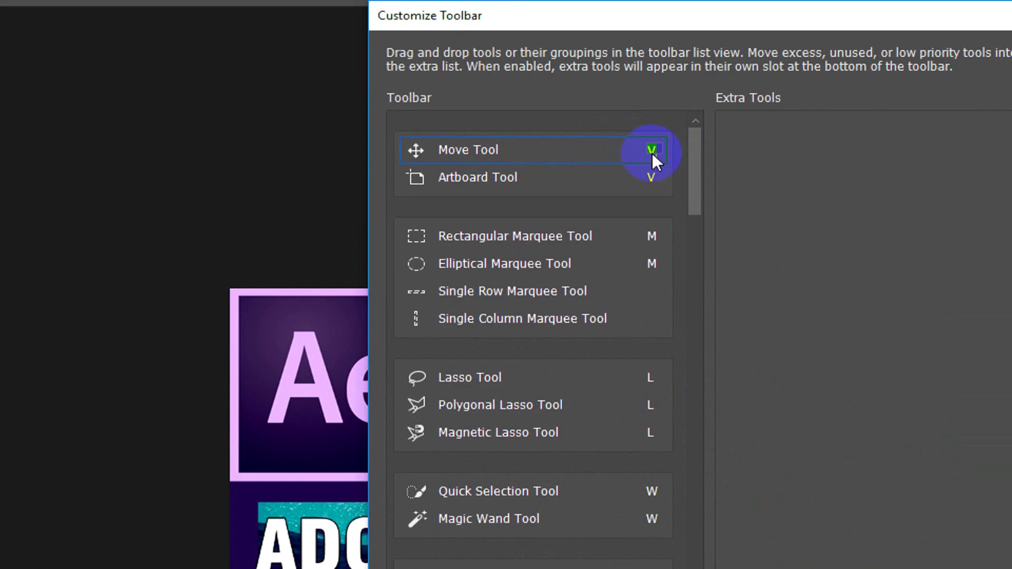
{"action": "left_click", "coordinate": [650, 178]}
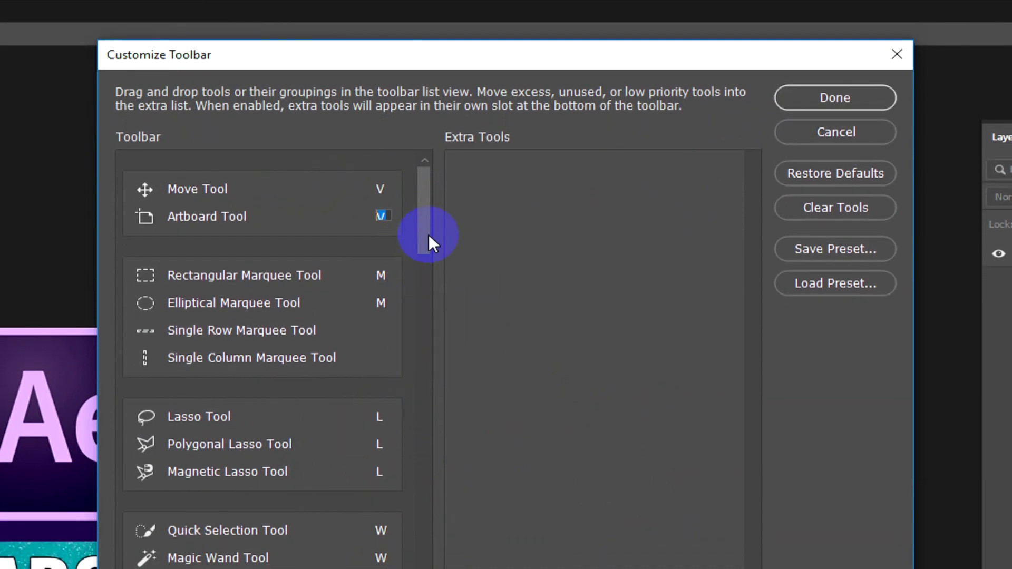
{"action": "left_click", "coordinate": [416, 290]}
{"action": "left_click_drag", "start_coordinate": [424, 236], "coordinate": [438, 372]}
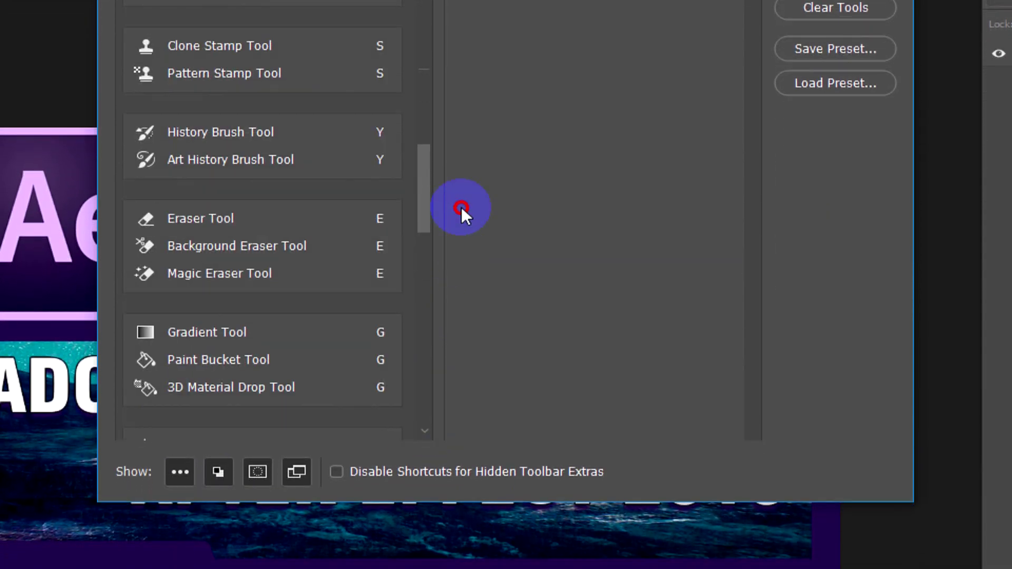
{"action": "left_click_drag", "start_coordinate": [439, 372], "coordinate": [475, 102]}
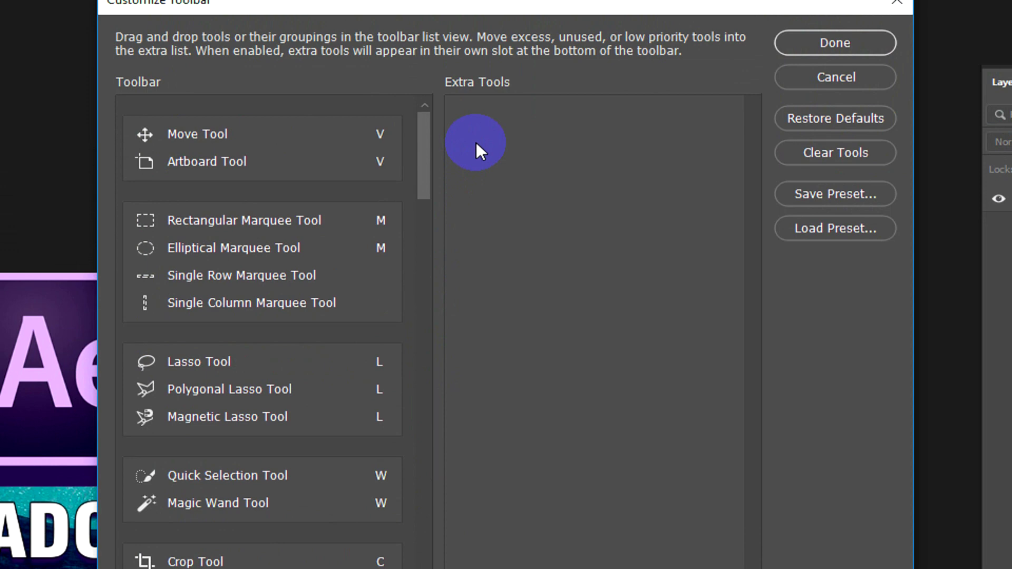
{"action": "left_click", "coordinate": [385, 275]}
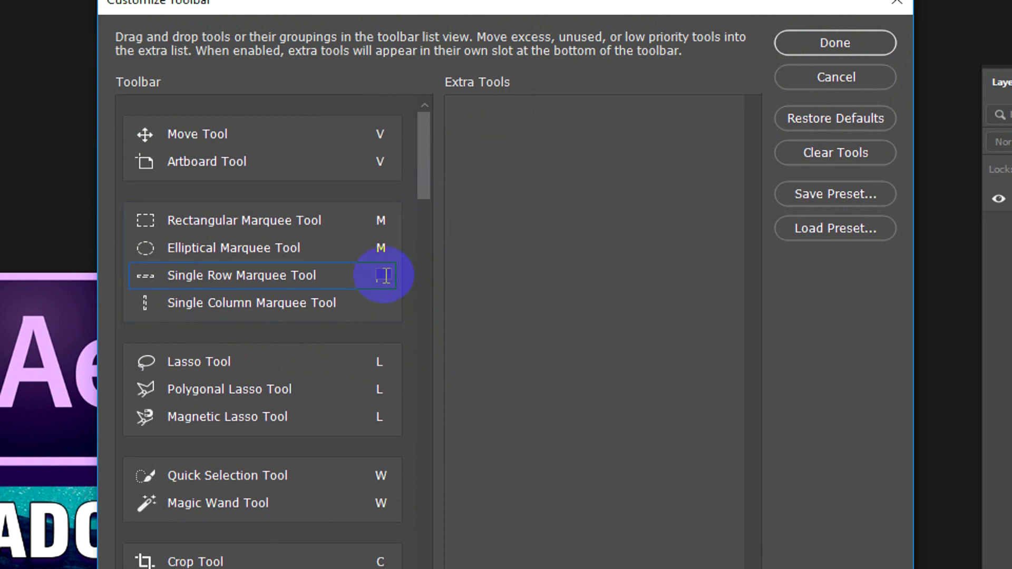
{"action": "type", "text": "L"}
{"action": "double_click", "coordinate": [386, 275]}
{"action": "double_click", "coordinate": [375, 275]}
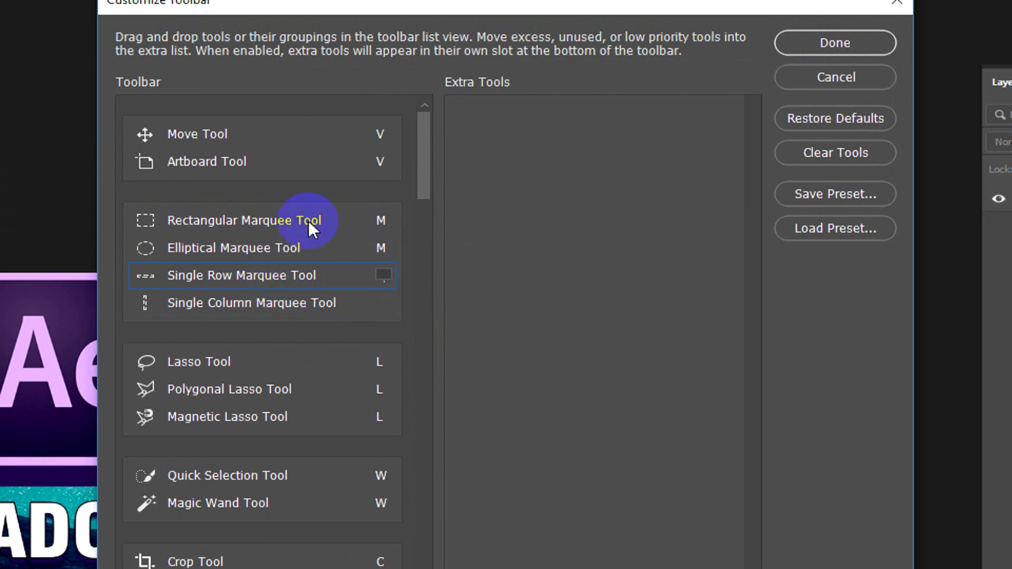
{"action": "left_click", "coordinate": [426, 141]}
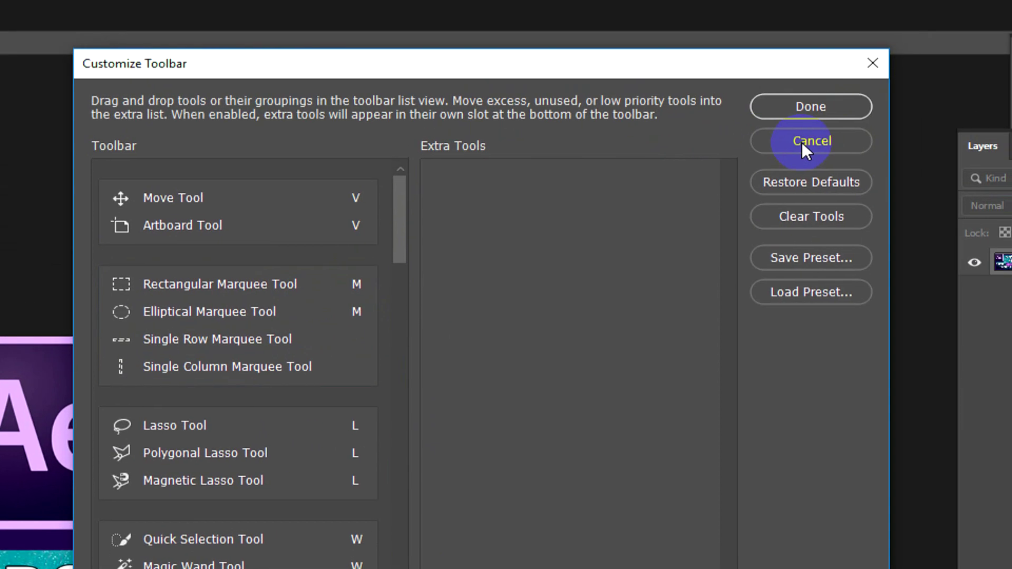
{"action": "left_click", "coordinate": [801, 141]}
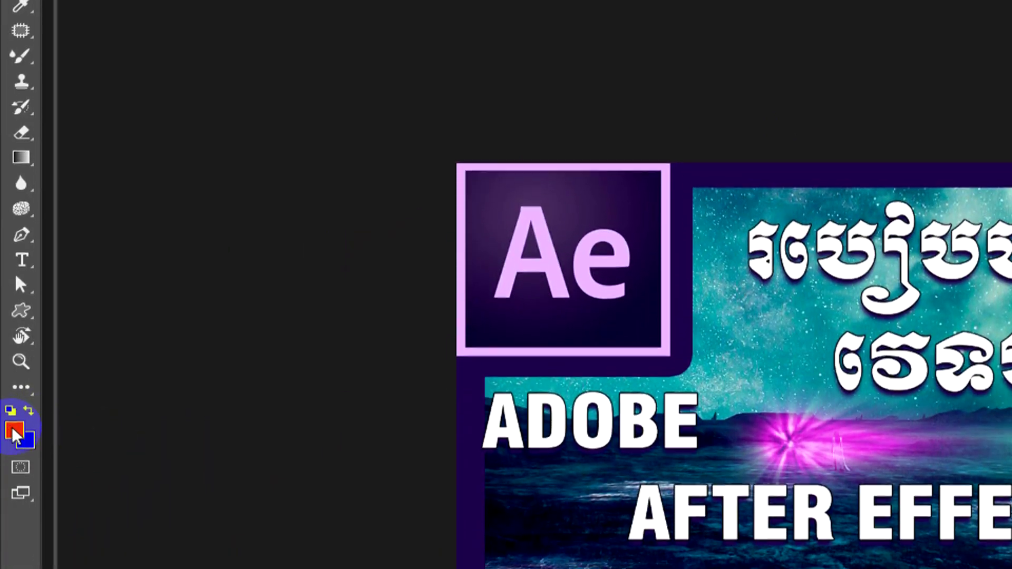
Set a magenta foreground and orange background, then fill the canvas with each, ending solid orange.
{"action": "left_click", "coordinate": [15, 432]}
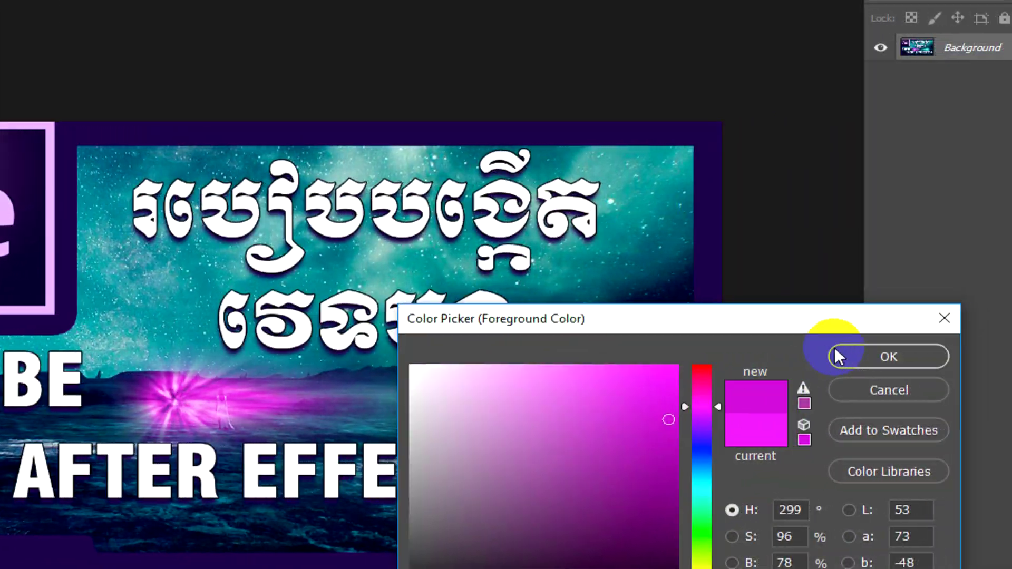
{"action": "left_click", "coordinate": [837, 353]}
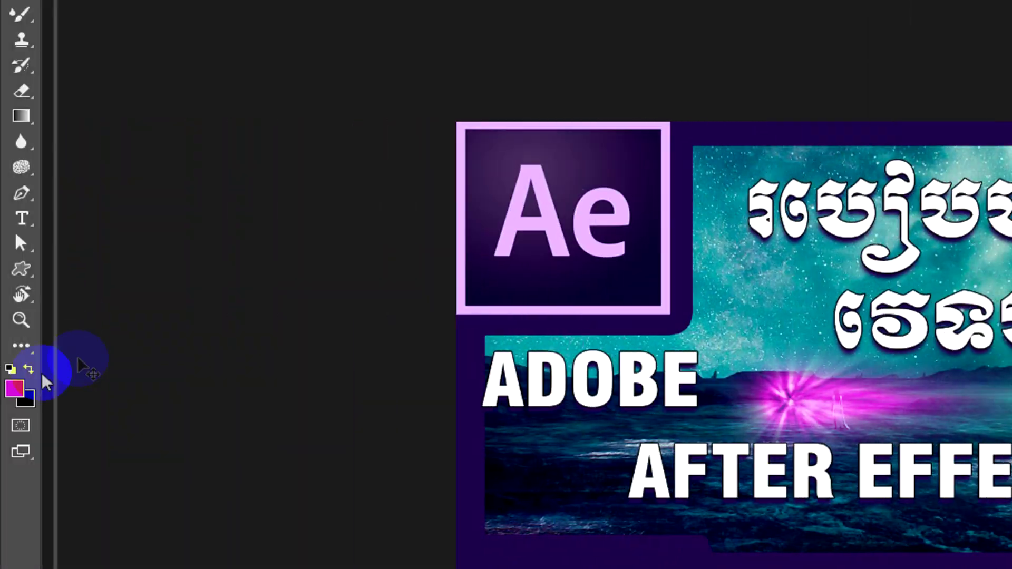
{"action": "left_click", "coordinate": [26, 406]}
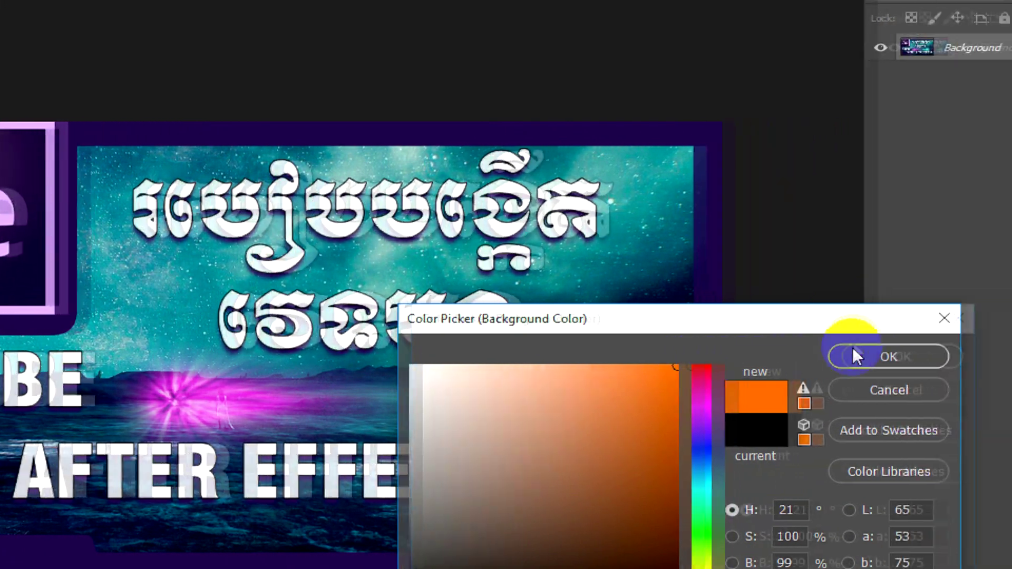
{"action": "left_click", "coordinate": [849, 354]}
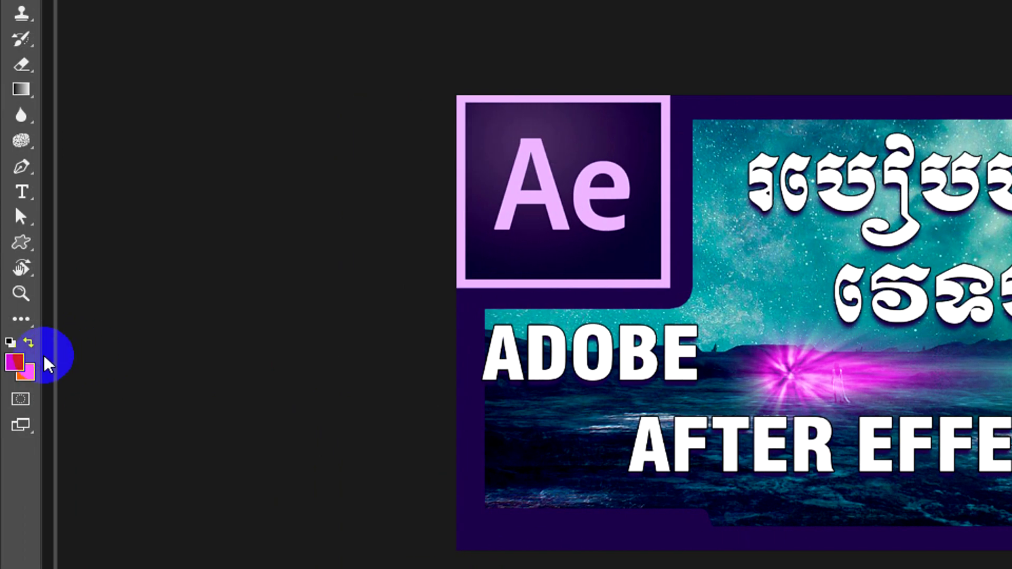
{"action": "key", "text": "alt+BackSpace"}
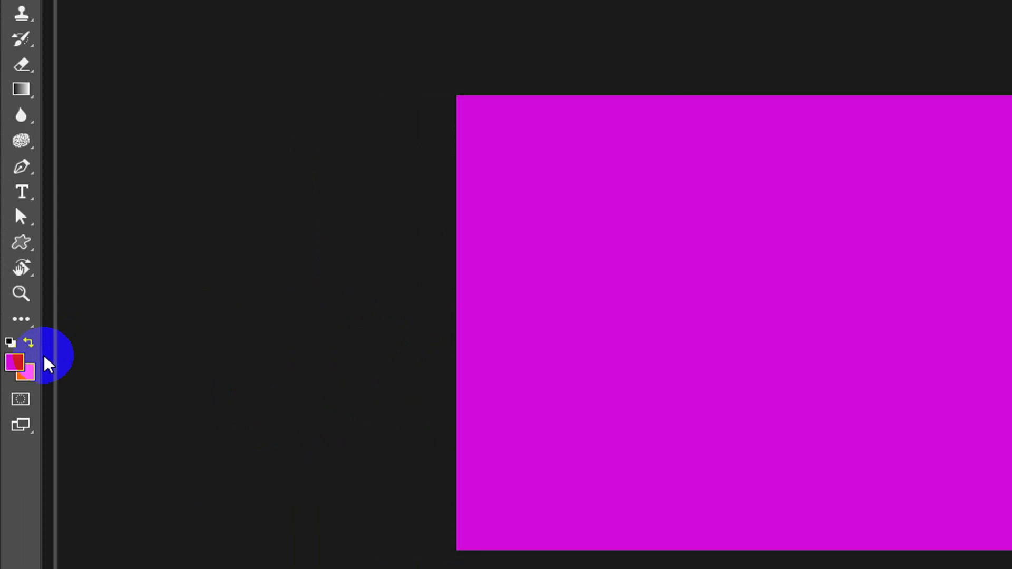
{"action": "key", "text": "ctrl+BackSpace"}
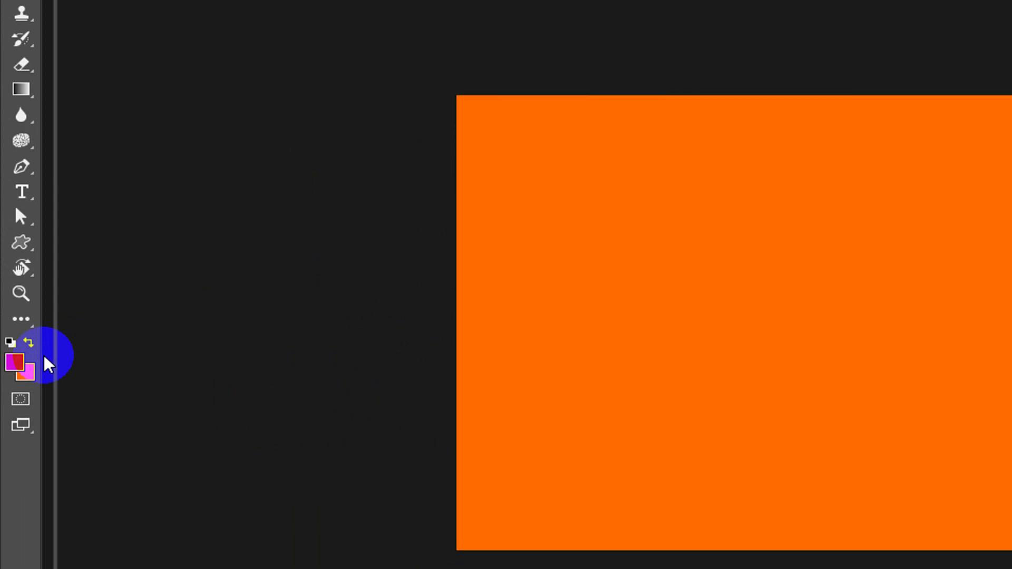
Darken the foreground colour to deep purple.
{"action": "left_click", "coordinate": [14, 361]}
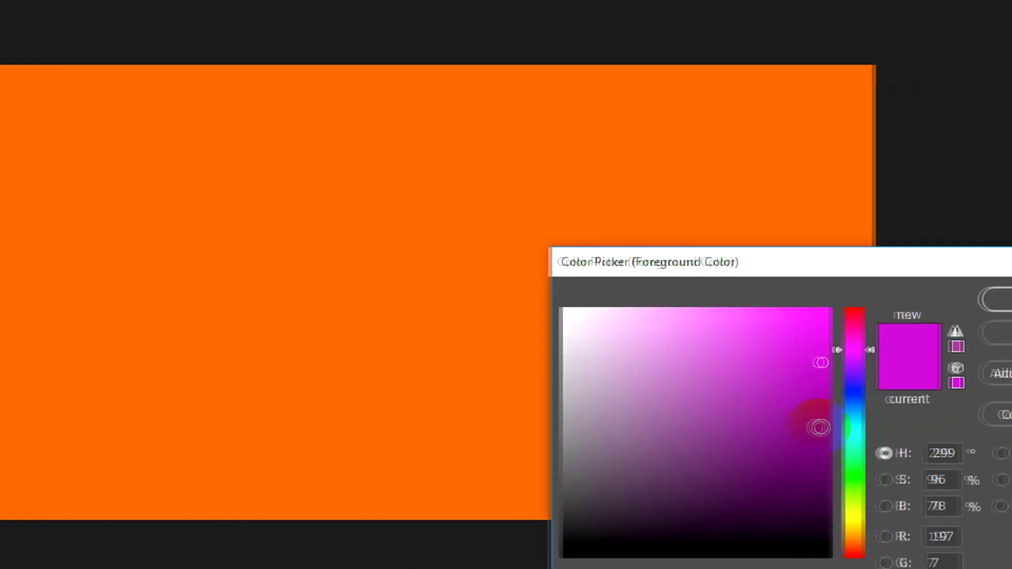
{"action": "left_click_drag", "start_coordinate": [817, 425], "coordinate": [795, 420]}
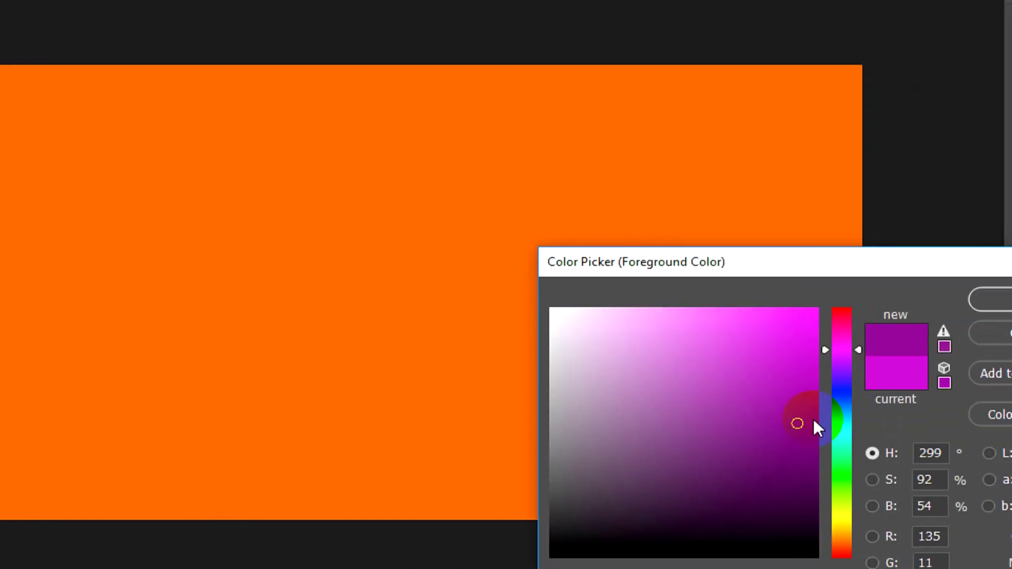
{"action": "left_click", "coordinate": [831, 298]}
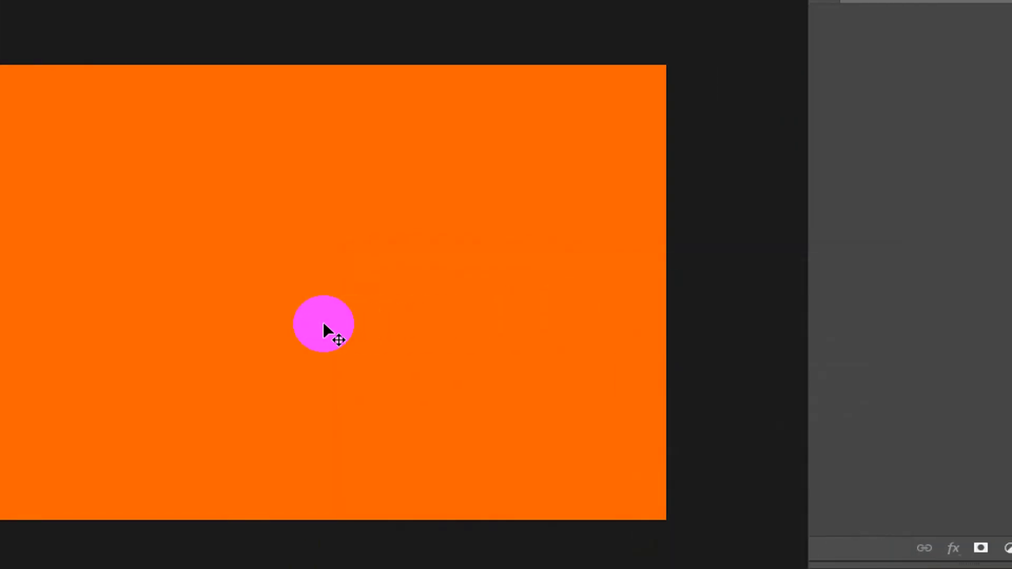